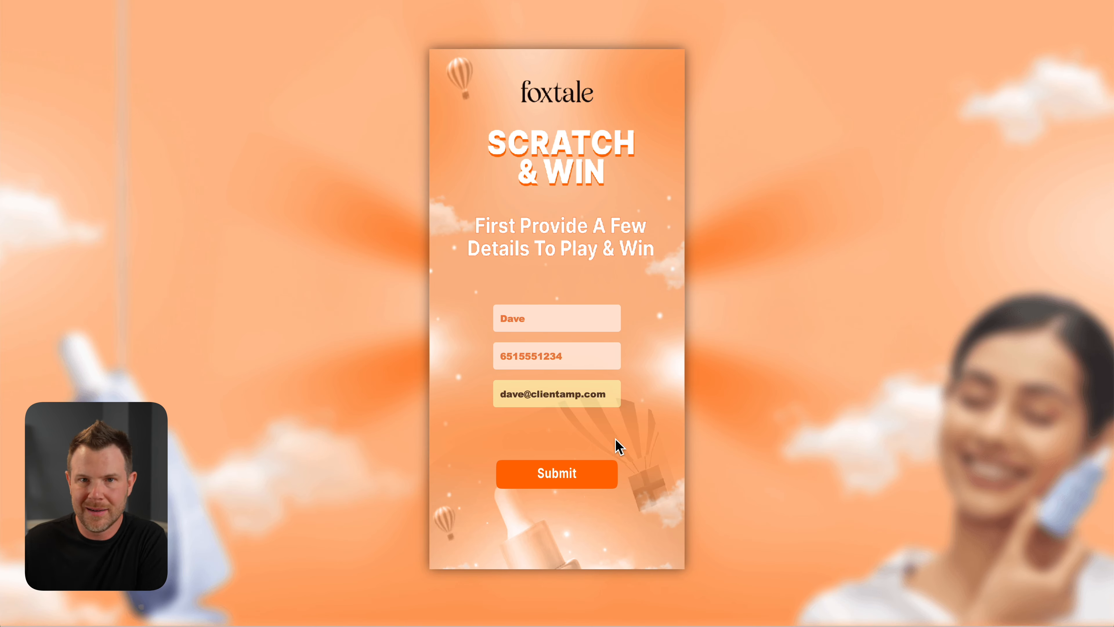
# Submit the player details form in the foxtale Scratch & Win demo and scratch the card to reveal the prize
pyautogui.click(545, 474)
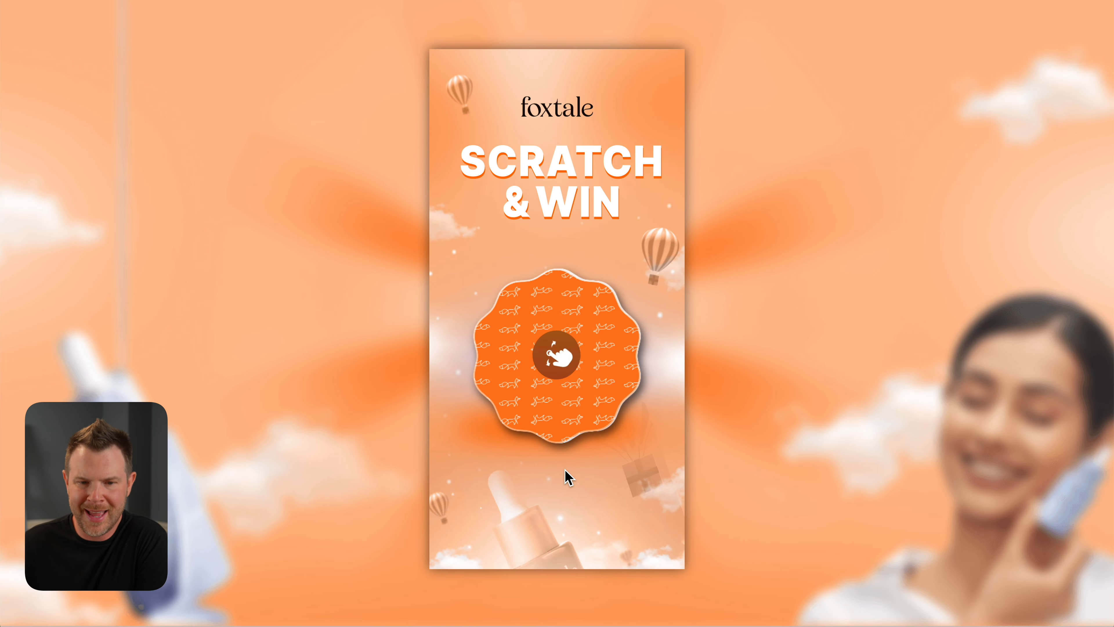
pyautogui.moveTo(563, 336)
pyautogui.mouseDown()
pyautogui.moveTo(562, 386)
pyautogui.moveTo(599, 443)
pyautogui.mouseUp()
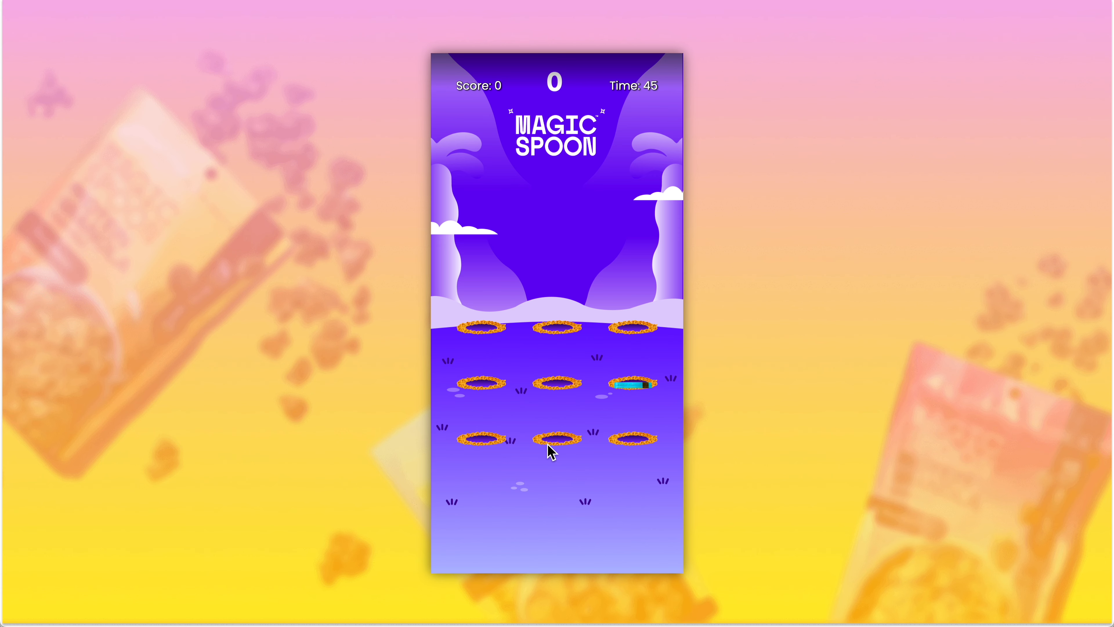
# Play the Magic Spoon whack game by hitting the product packs and the 10% OFF badge as they pop up
pyautogui.click(623, 374)
pyautogui.click(485, 319)
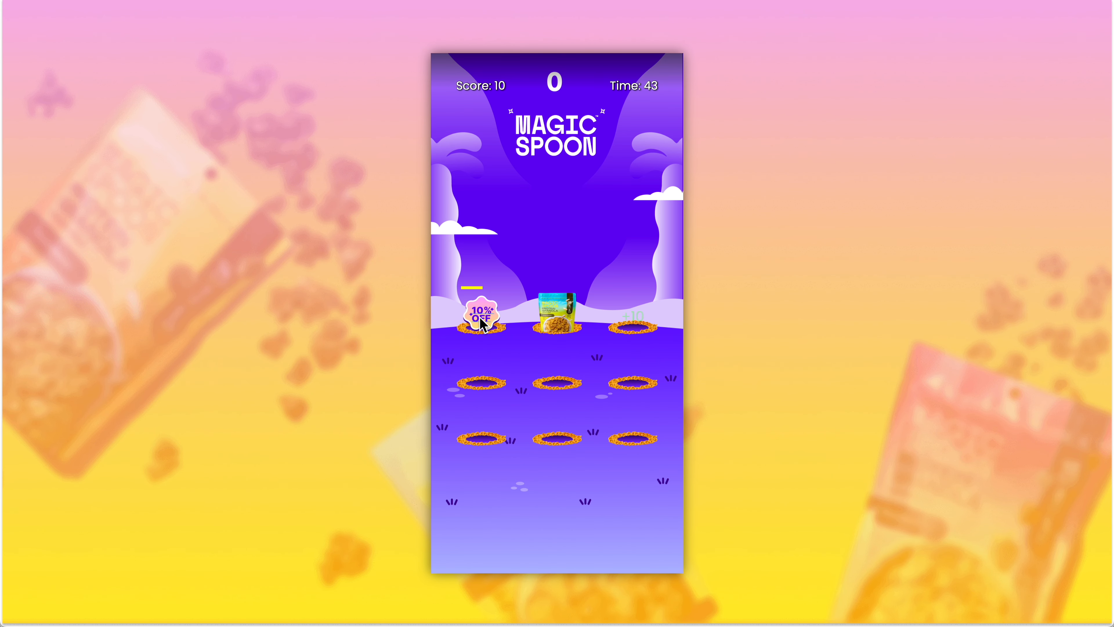
pyautogui.click(485, 320)
pyautogui.click(573, 324)
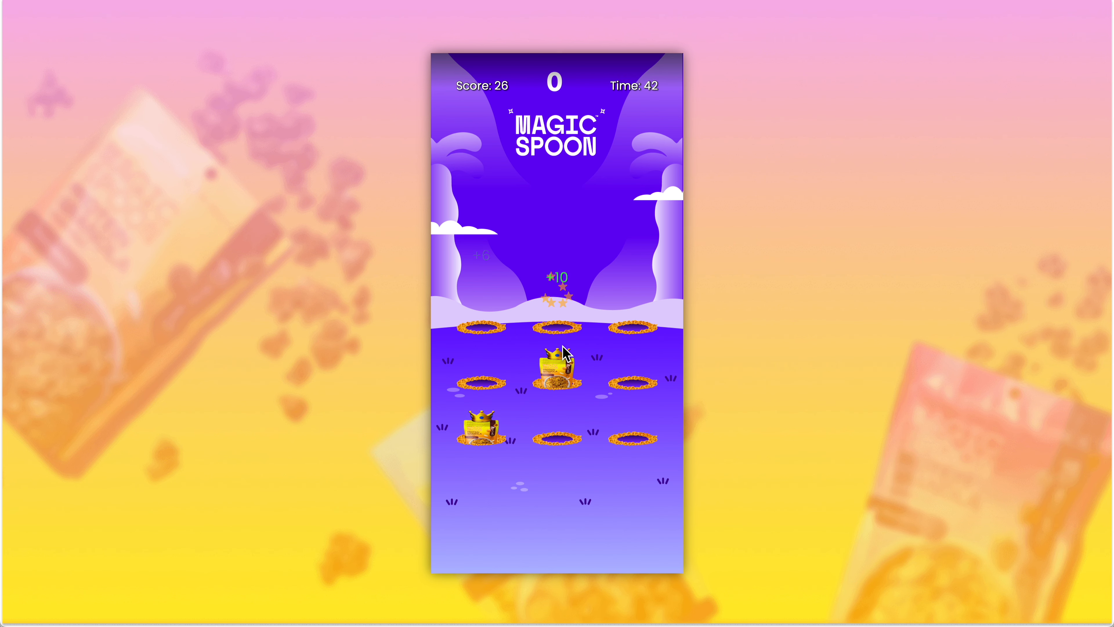
pyautogui.click(482, 429)
pyautogui.click(480, 371)
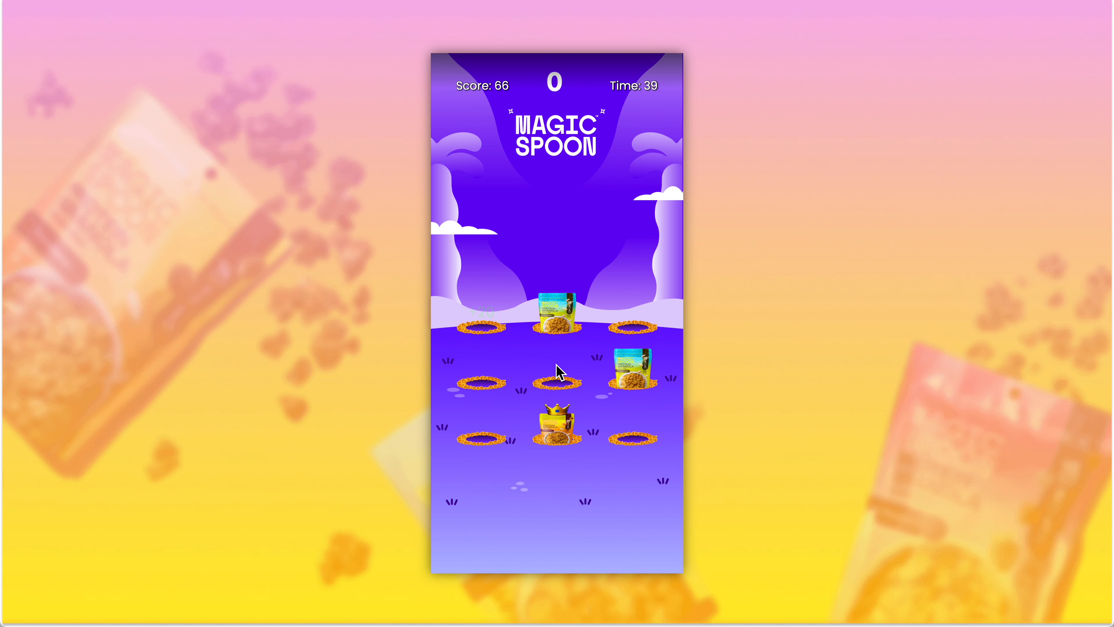
pyautogui.click(622, 372)
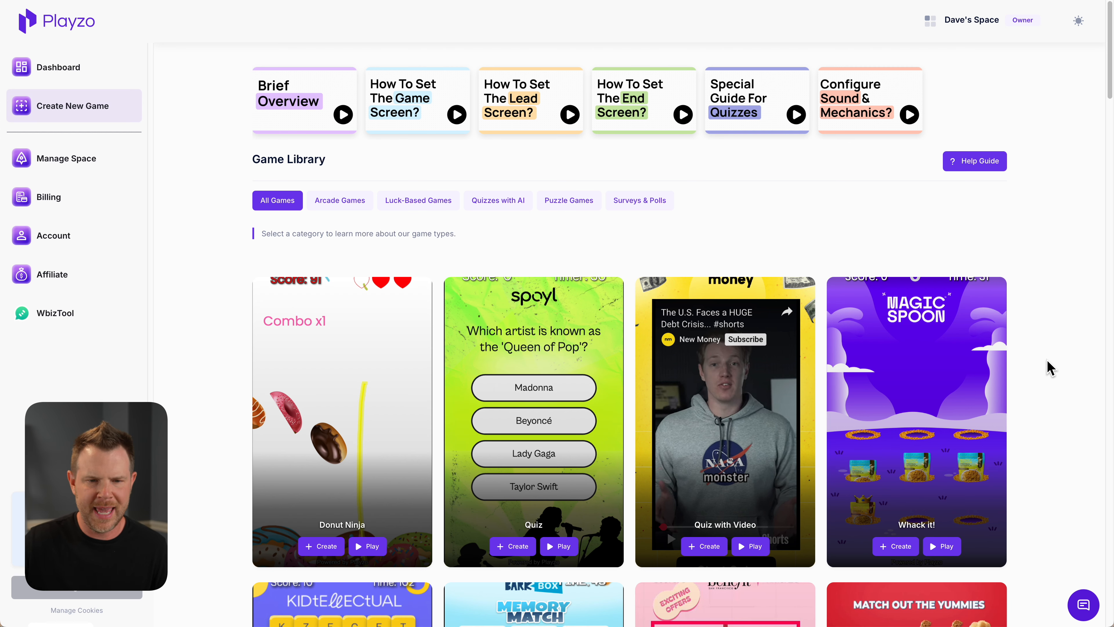
# Browse the game templates in the Game Library and filter them to Quizzes with AI
pyautogui.scroll(-5, 1050, 368)
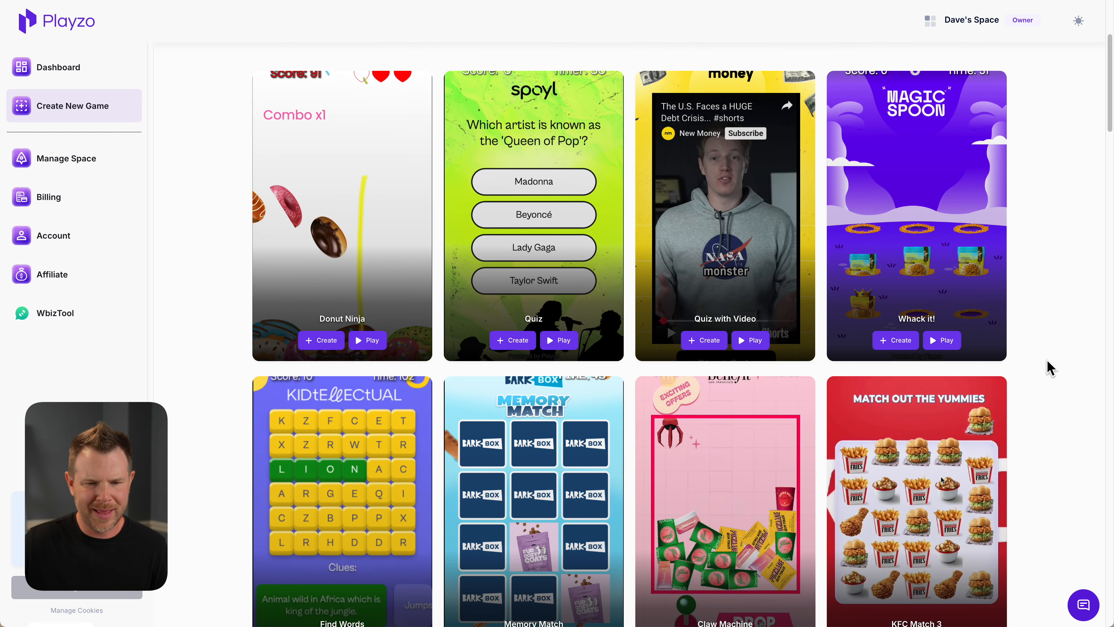
pyautogui.scroll(-8, 1051, 367)
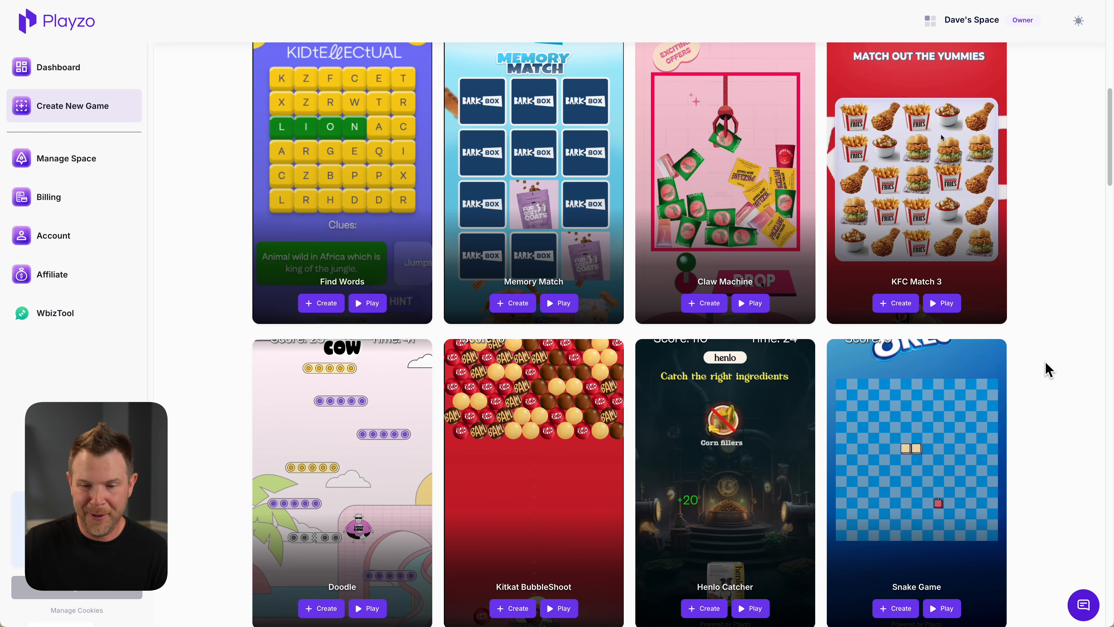
pyautogui.scroll(-6, 1049, 368)
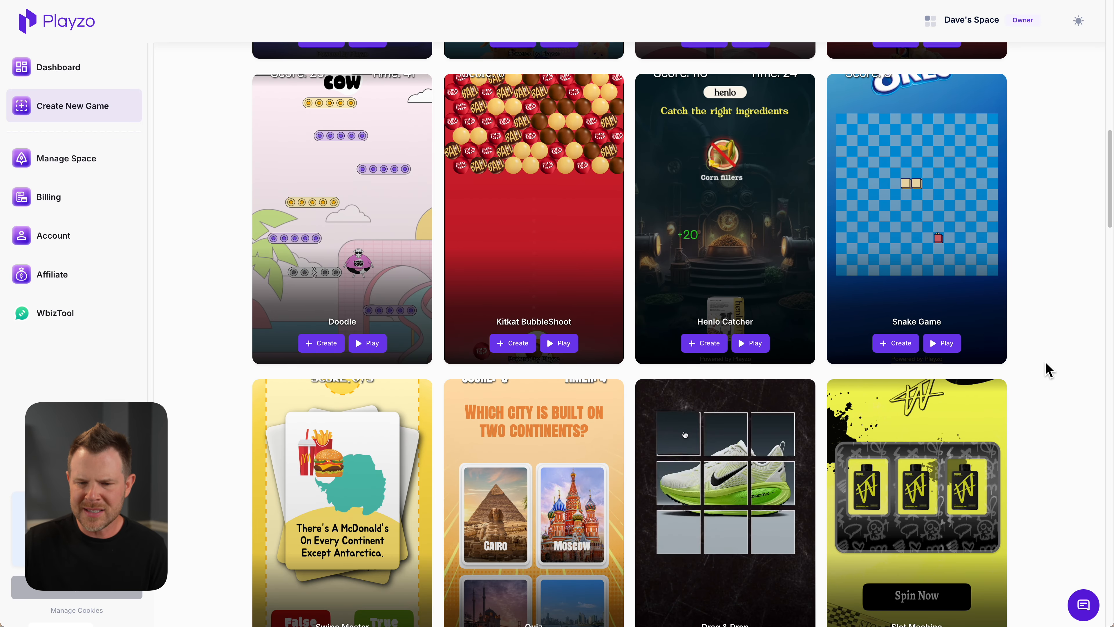
pyautogui.scroll(-1, 1049, 370)
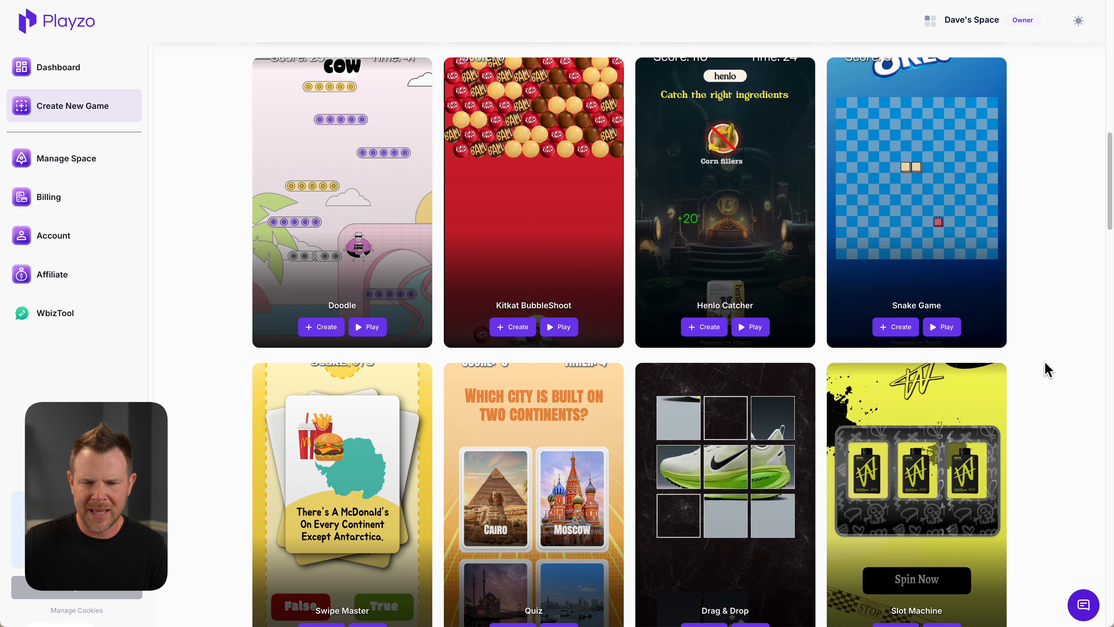
pyautogui.scroll(-2, 1048, 370)
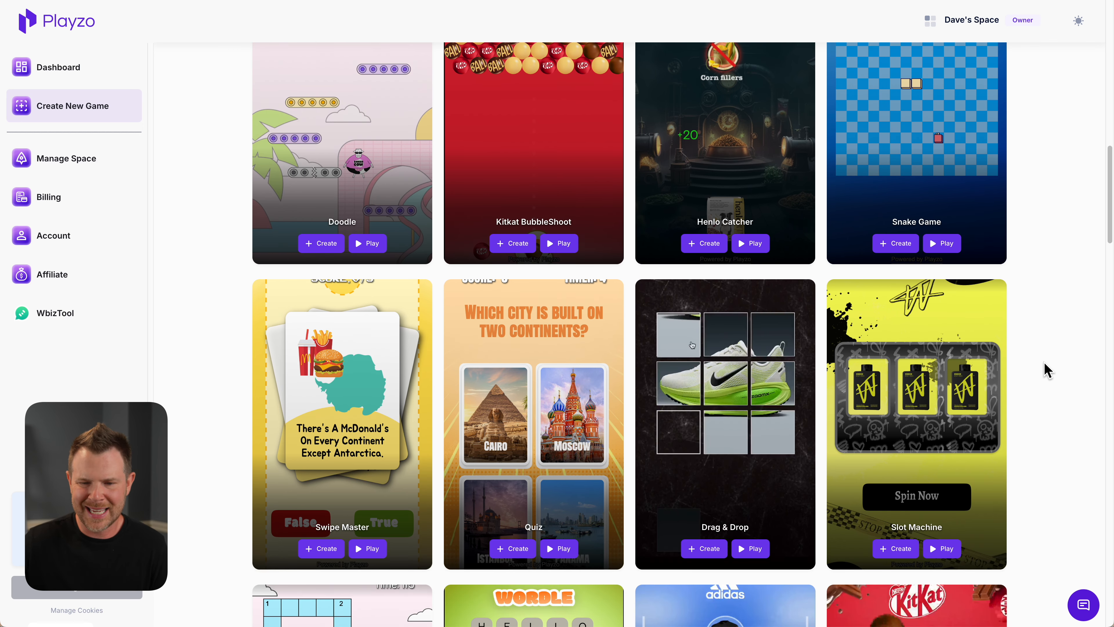
pyautogui.scroll(-5, 1049, 369)
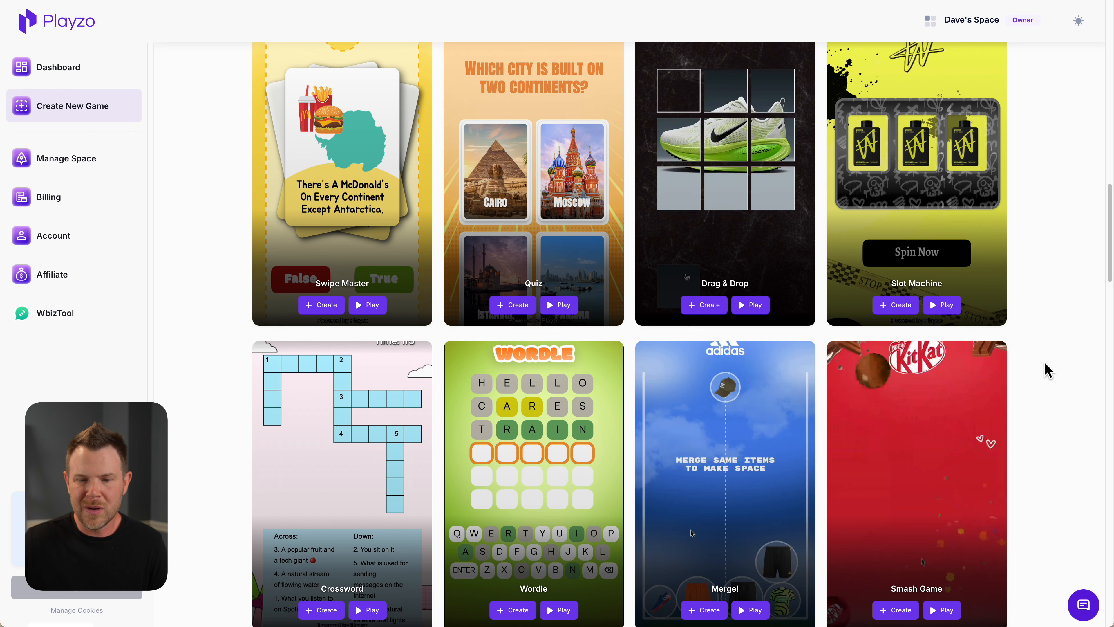
pyautogui.scroll(-1, 1070, 378)
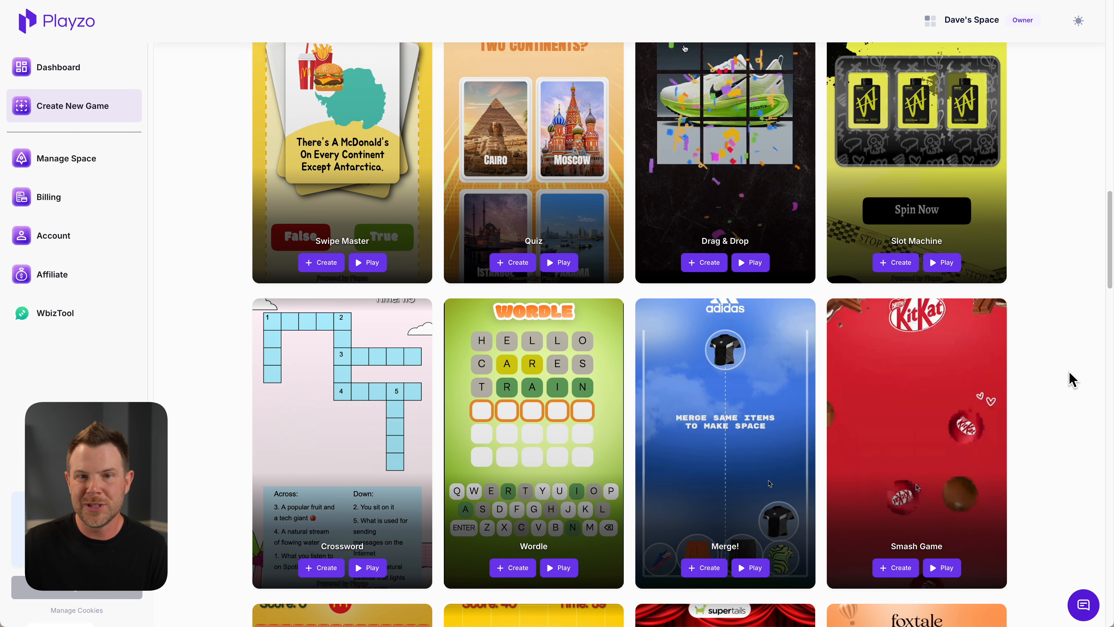
pyautogui.scroll(-4, 1070, 378)
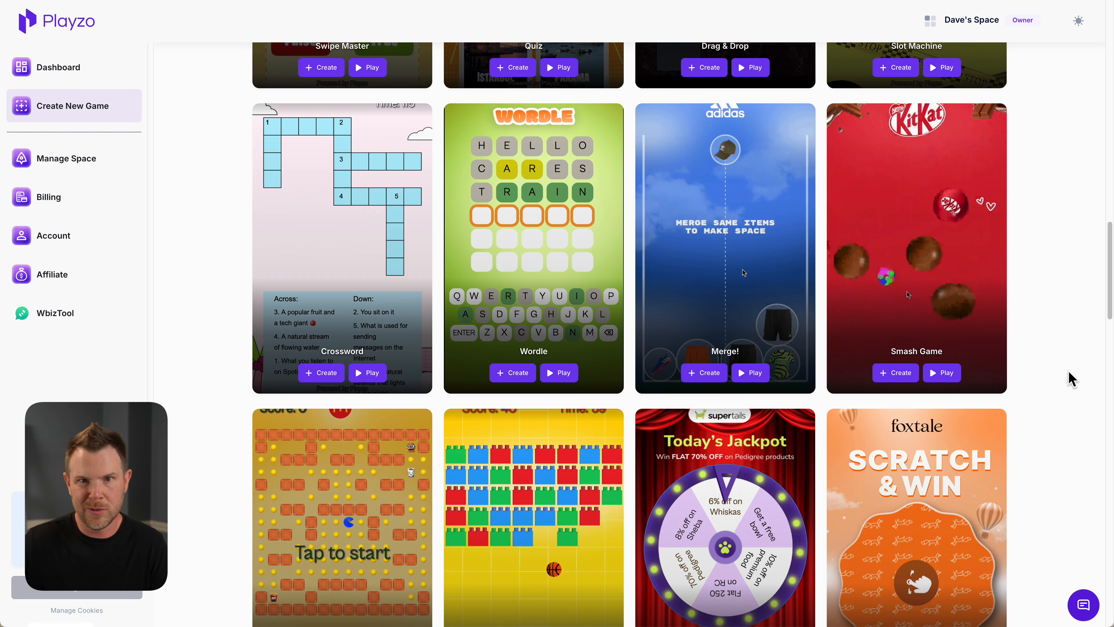
pyautogui.click(478, 206)
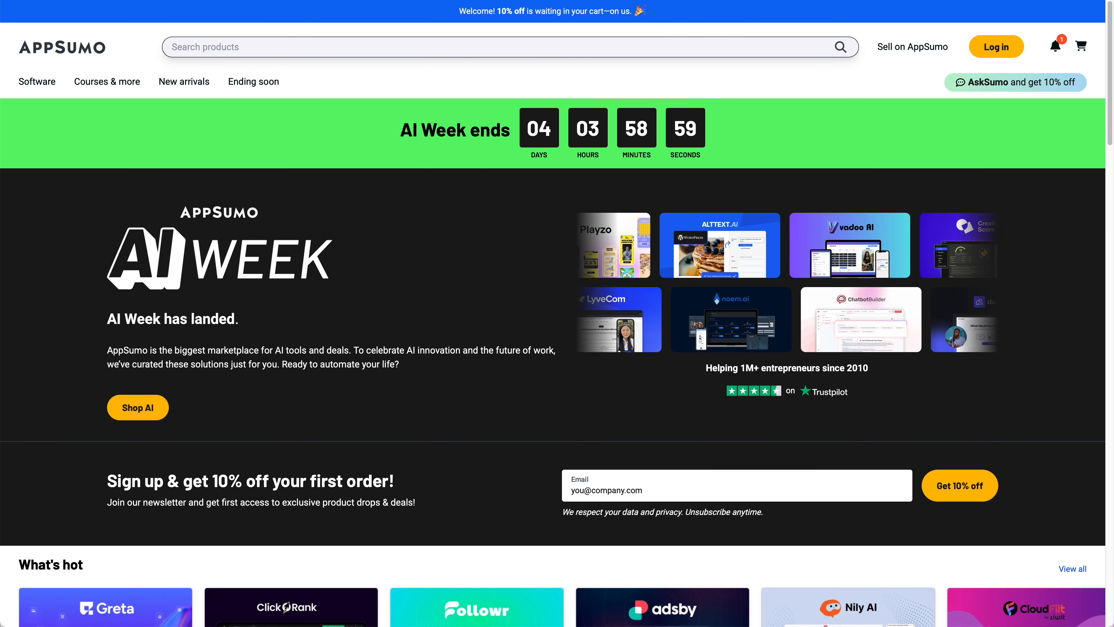
# Switch to AppSumo, go to the AI Week collection and open the Playzo product page
pyautogui.click(136, 408)
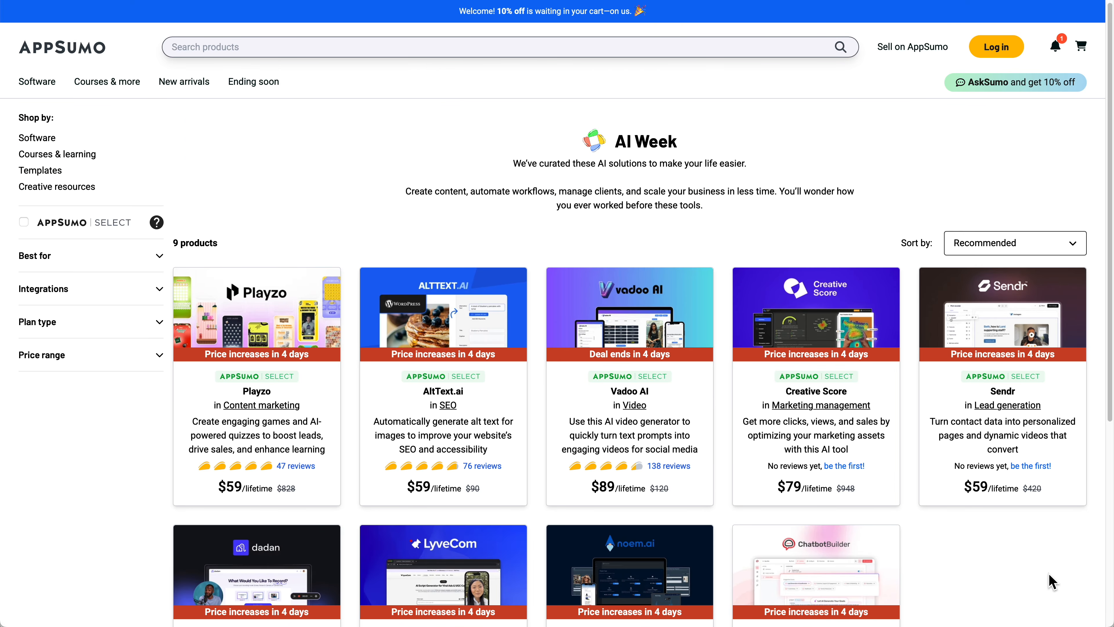
pyautogui.scroll(-2, 1049, 579)
pyautogui.scroll(-2, 1051, 581)
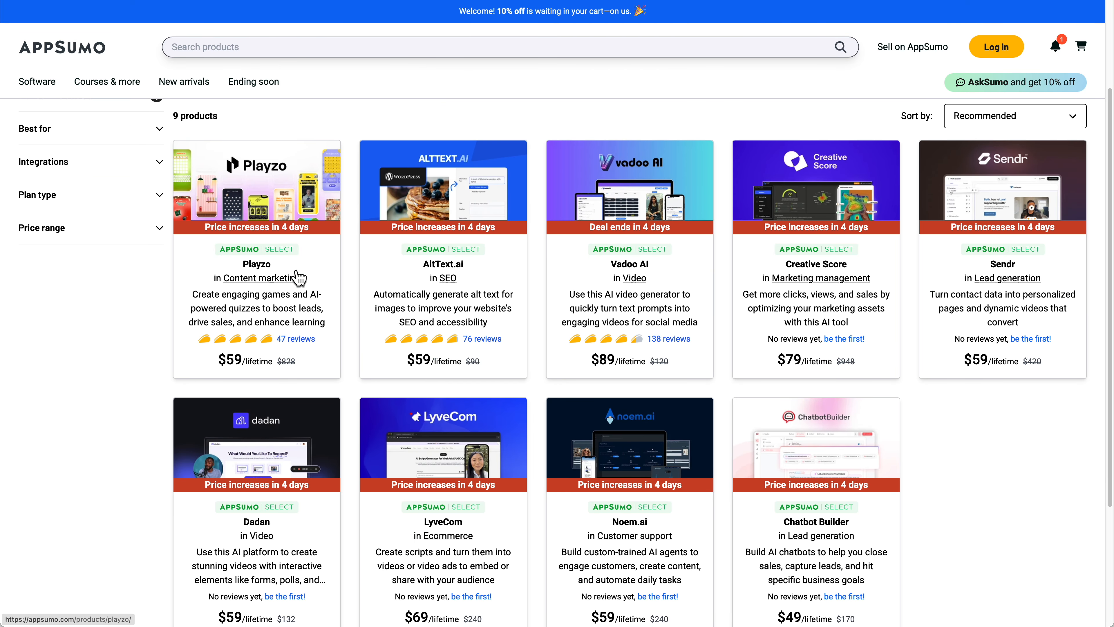
pyautogui.click(268, 226)
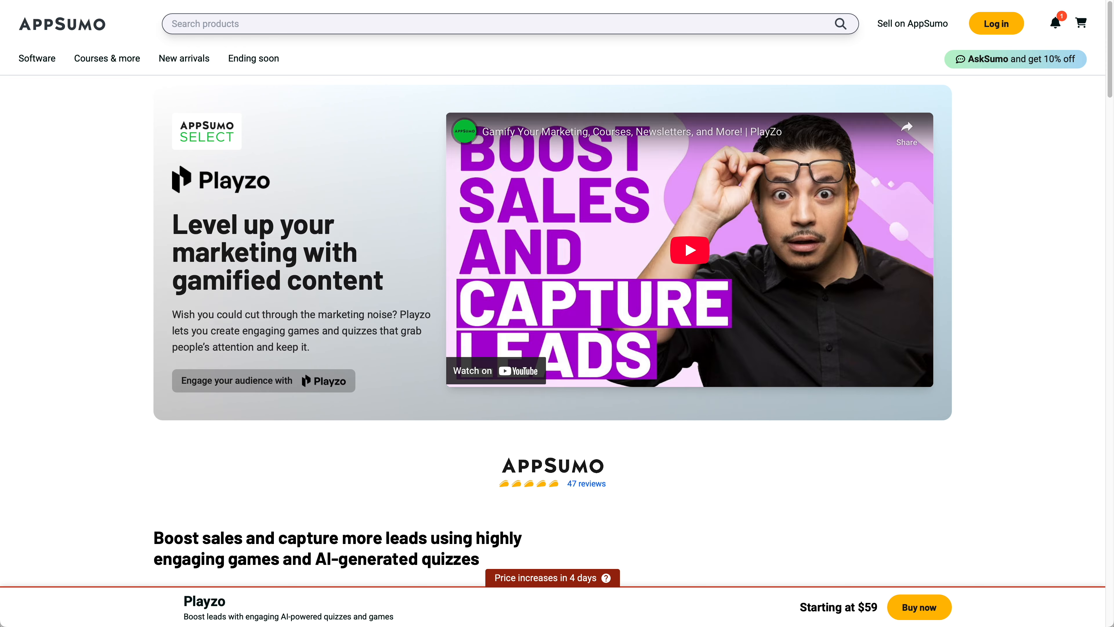
# Review Playzo's feature highlights and the license tier comparison on its AppSumo page
pyautogui.scroll(-3, 1073, 468)
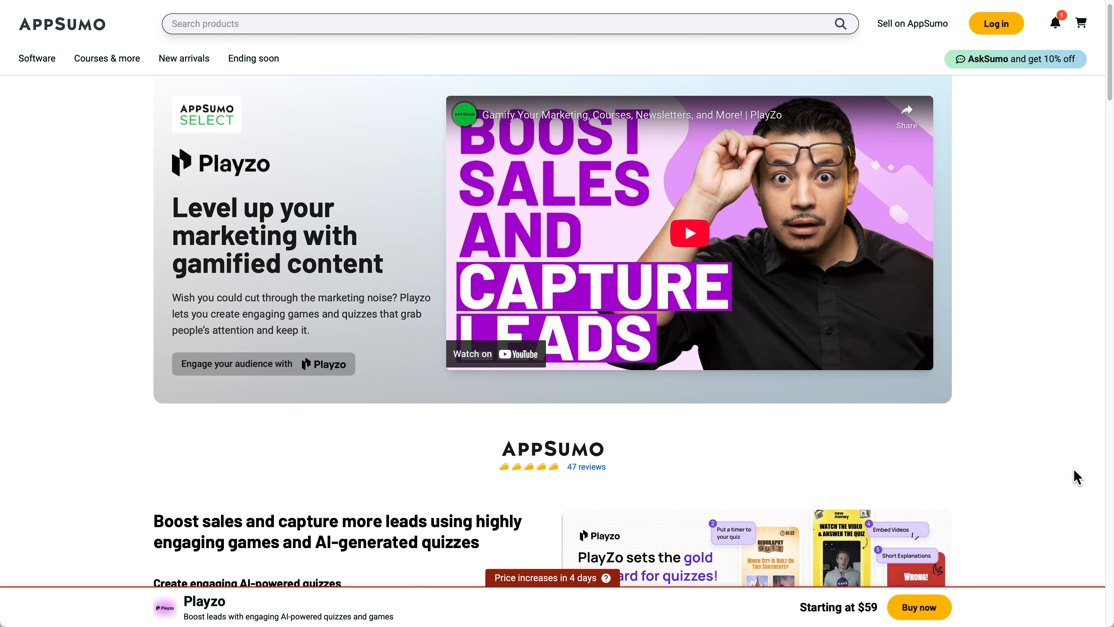
pyautogui.scroll(-6, 1073, 469)
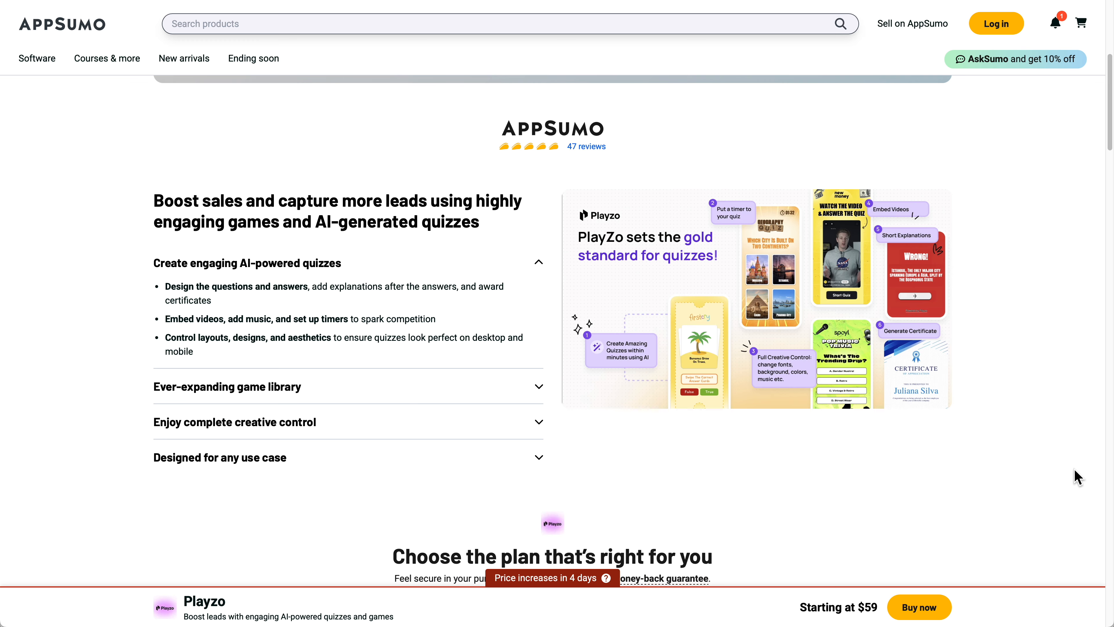
pyautogui.scroll(-3, 1074, 469)
pyautogui.scroll(-3, 1074, 468)
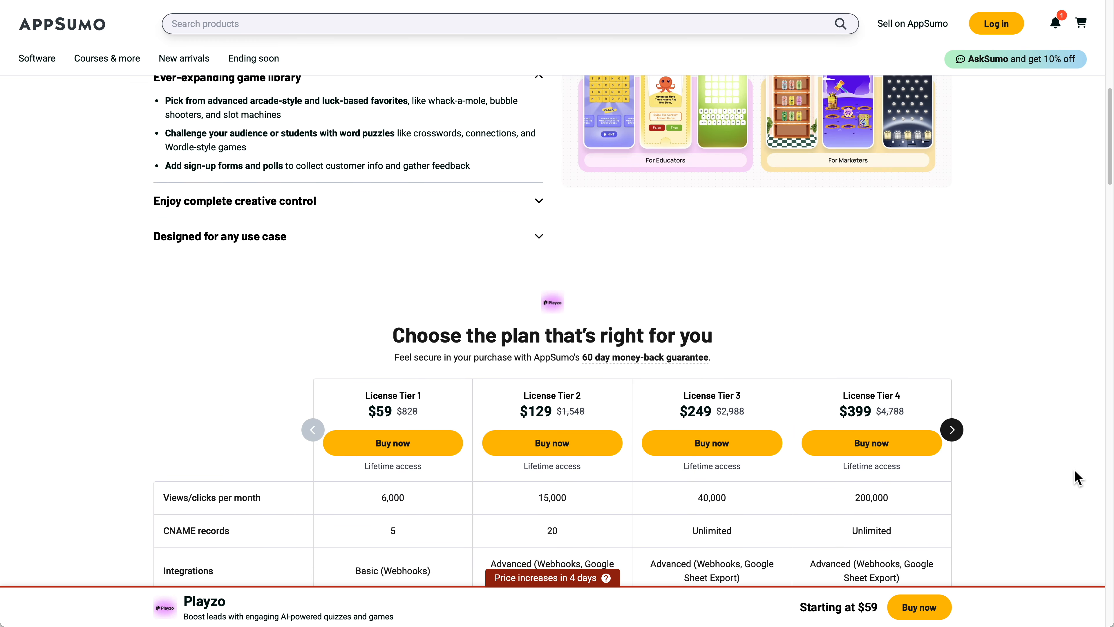
pyautogui.scroll(-3, 1074, 470)
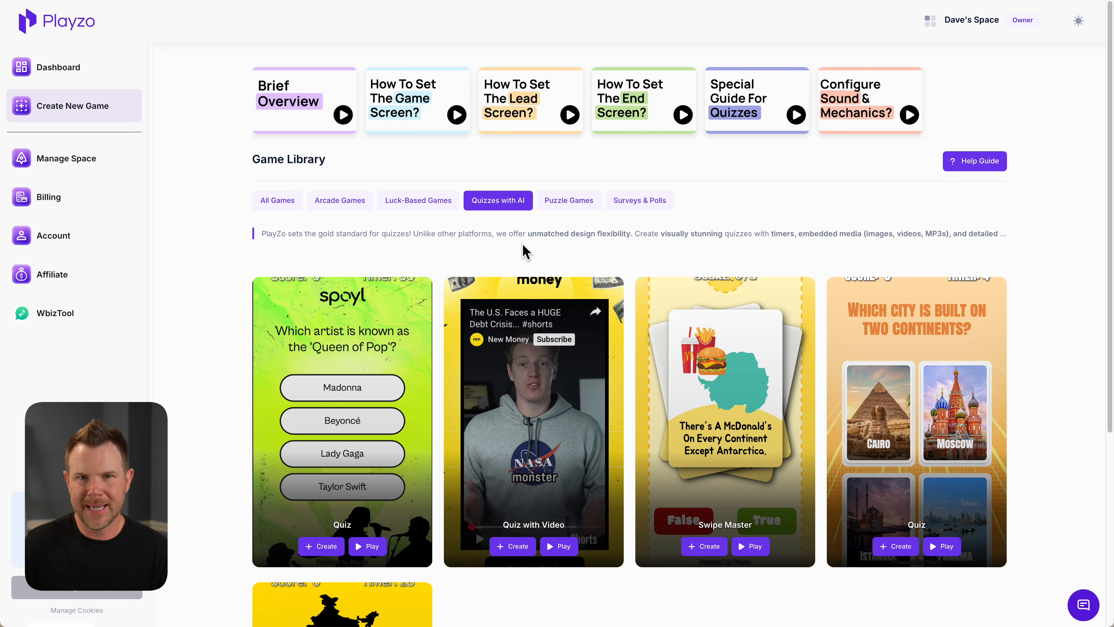
# Show all games in the Playzo Game Library and launch the KFC Match 3 demo
pyautogui.click(280, 203)
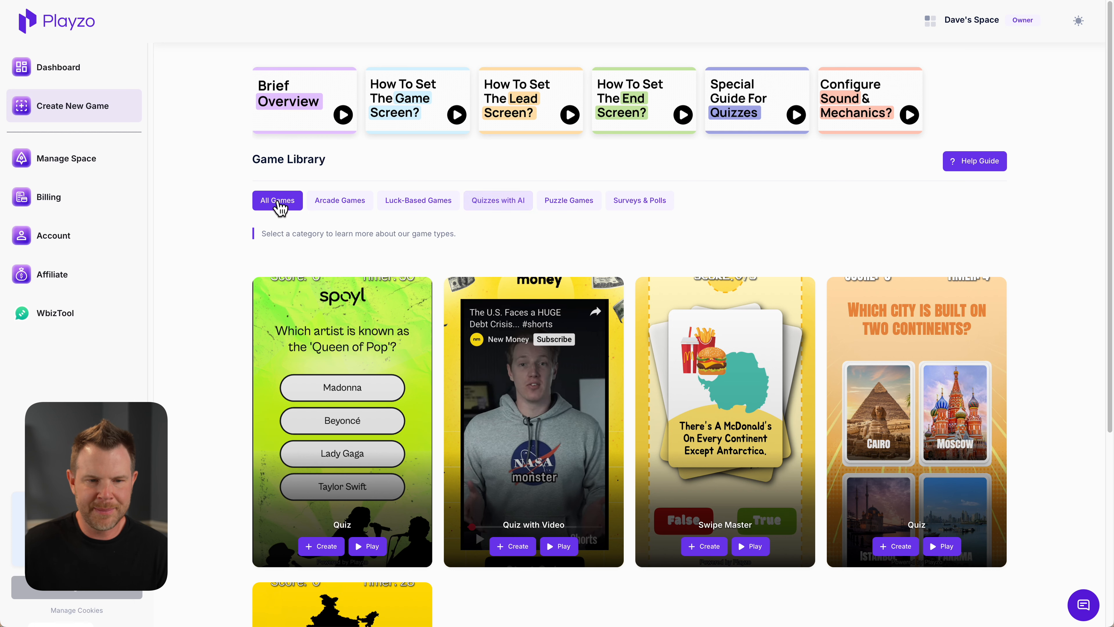
pyautogui.scroll(-1, 656, 290)
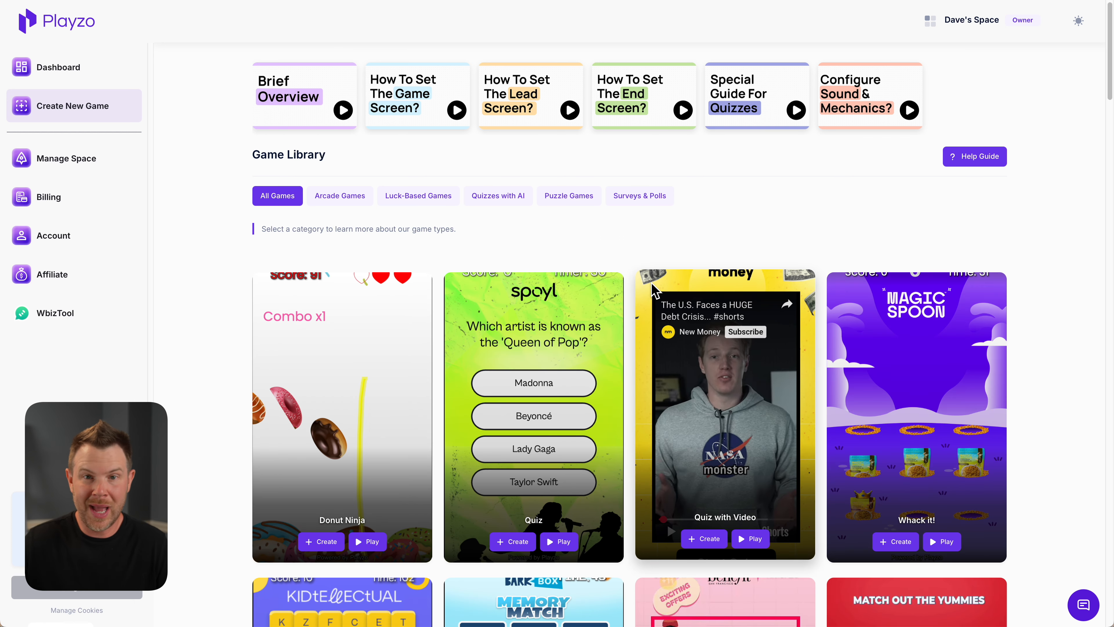
pyautogui.scroll(-4, 654, 303)
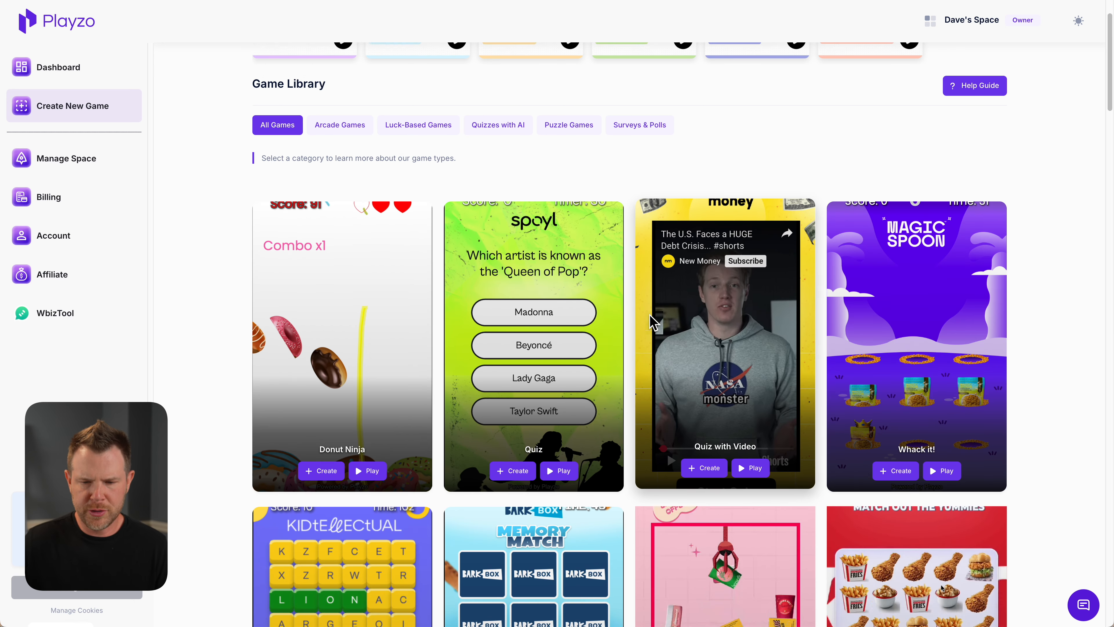
pyautogui.scroll(-3, 651, 324)
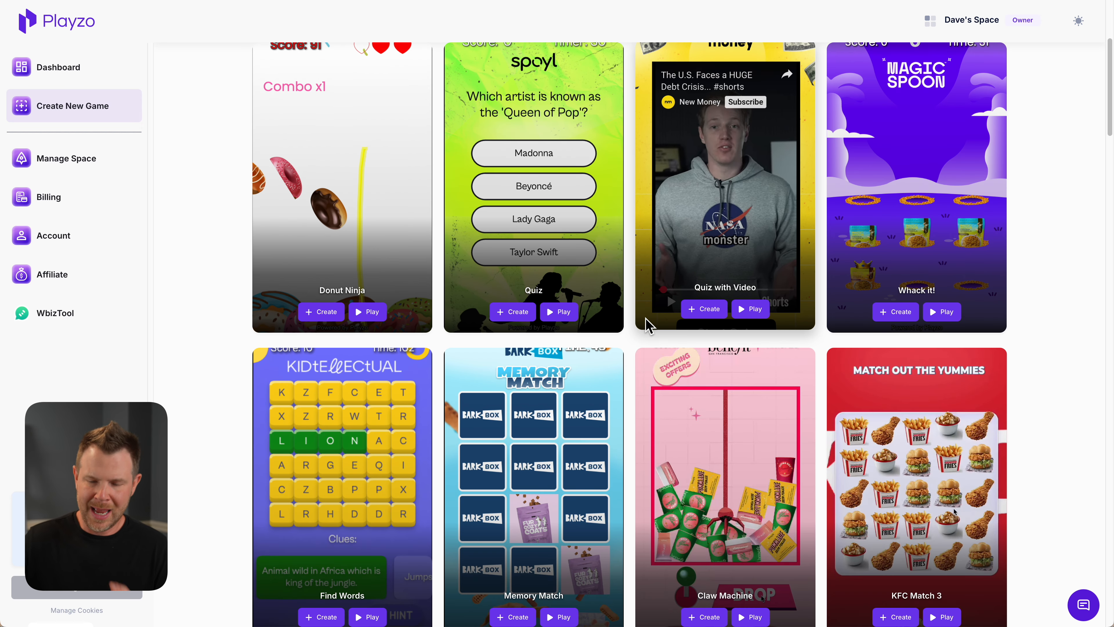
pyautogui.scroll(-1, 649, 325)
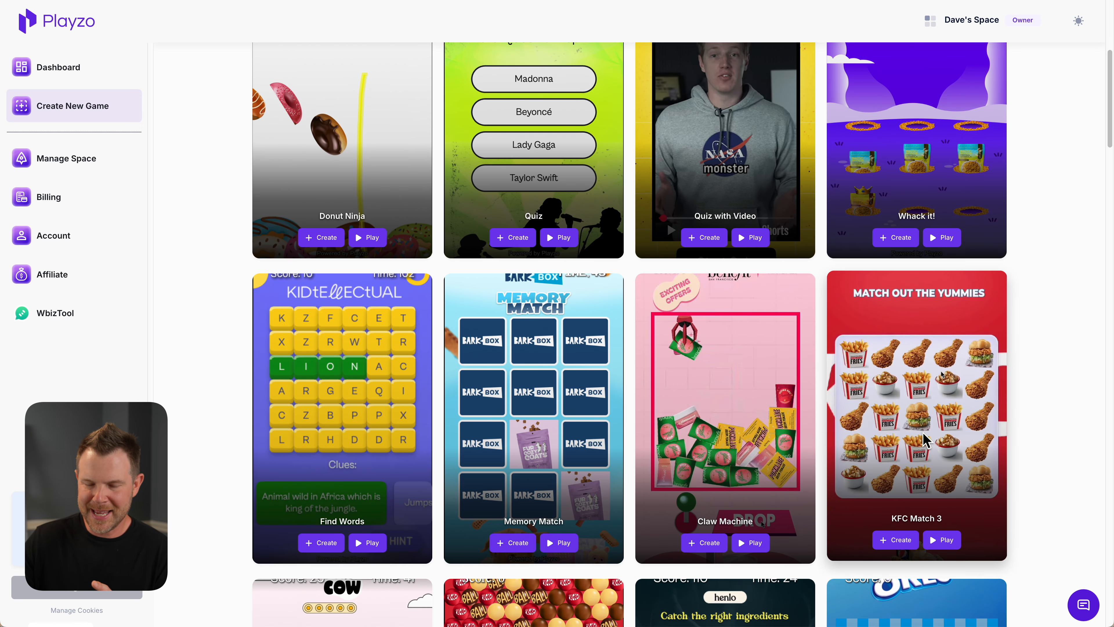
pyautogui.click(940, 537)
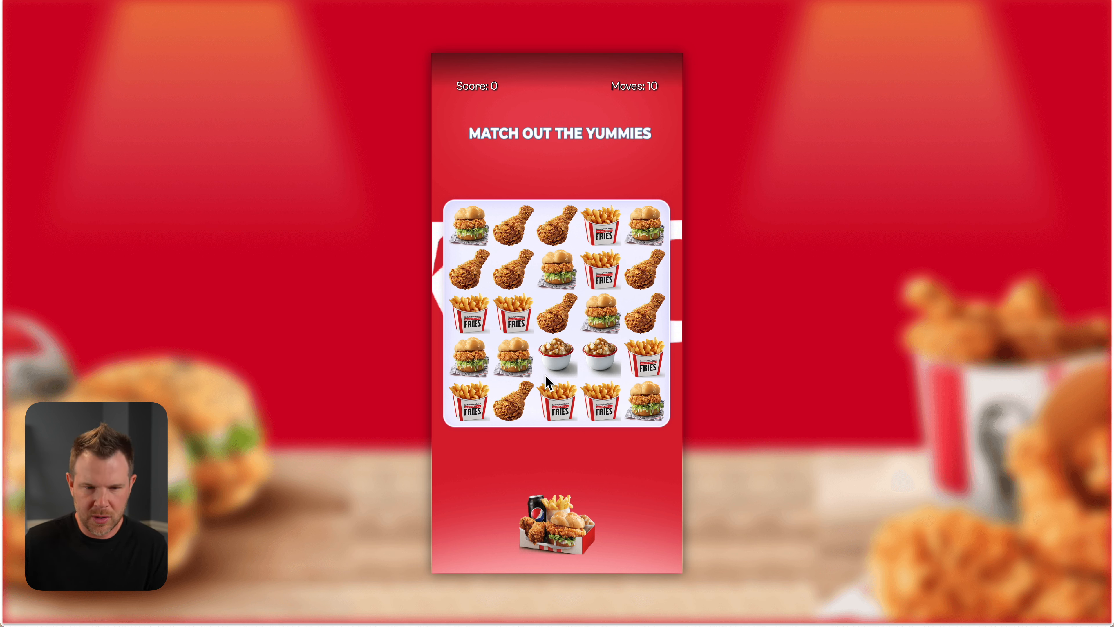
# Swap neighbouring food tiles in the KFC Match 3 demo to line up matching items
pyautogui.moveTo(555, 271); pyautogui.dragTo(556, 310)
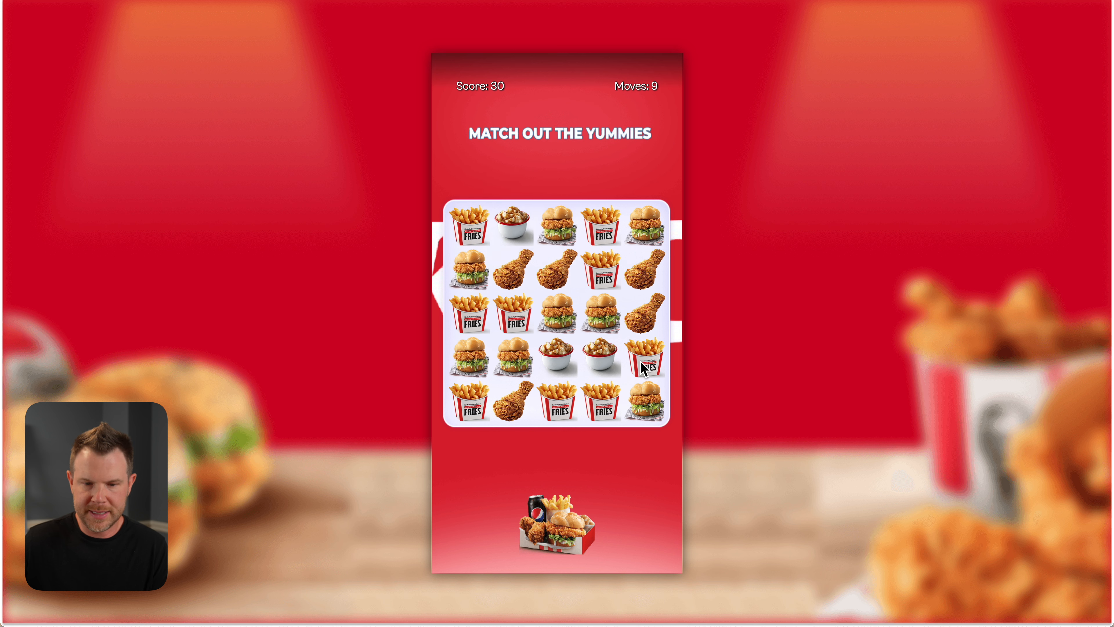
pyautogui.moveTo(643, 367); pyautogui.dragTo(654, 439)
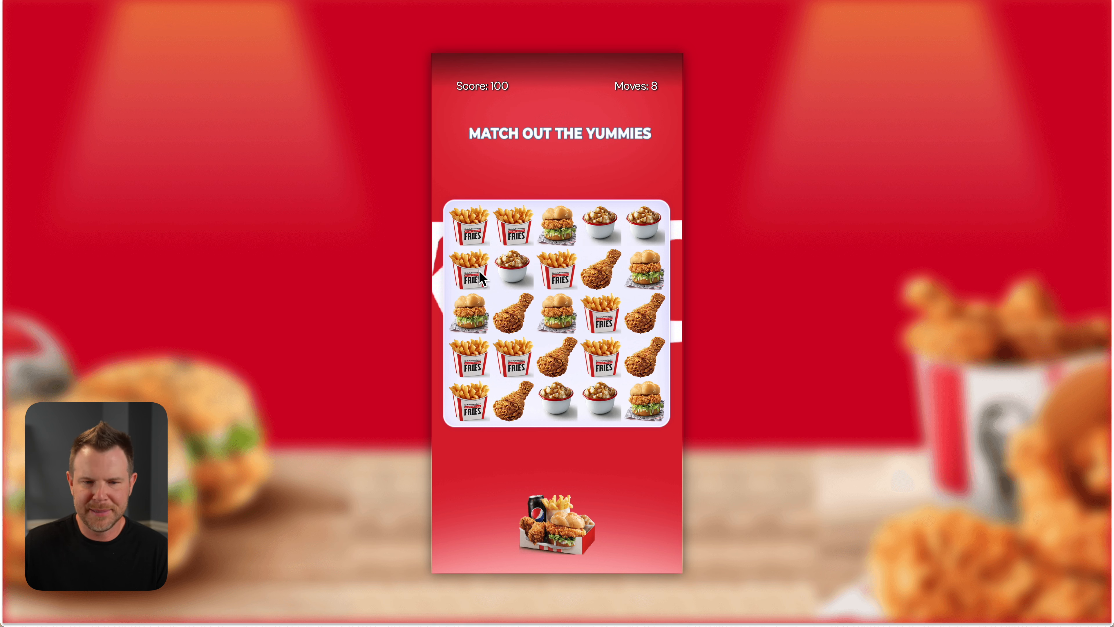
pyautogui.moveTo(482, 278); pyautogui.dragTo(482, 315)
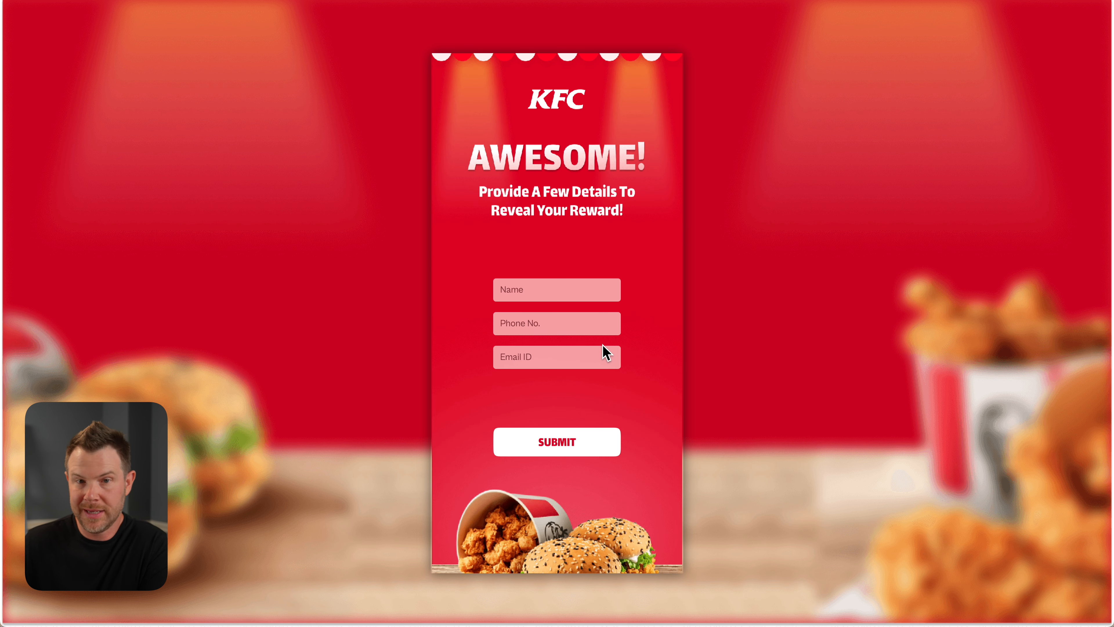
# Fill in the reward form of the KFC demo and follow the order link on the prize screen
pyautogui.click(567, 287)
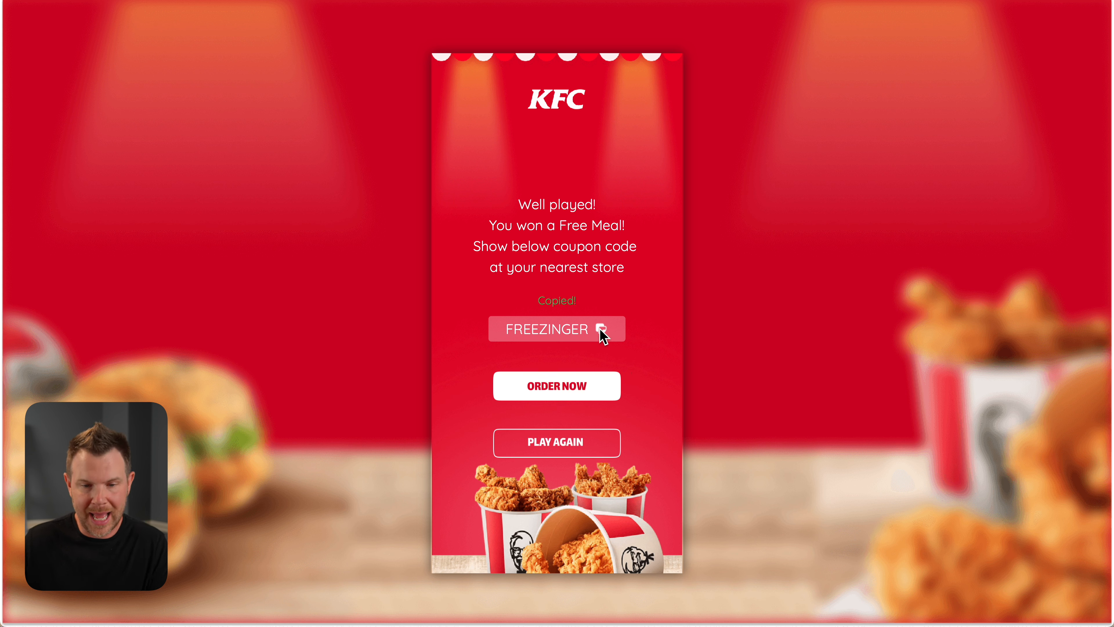
pyautogui.click(571, 394)
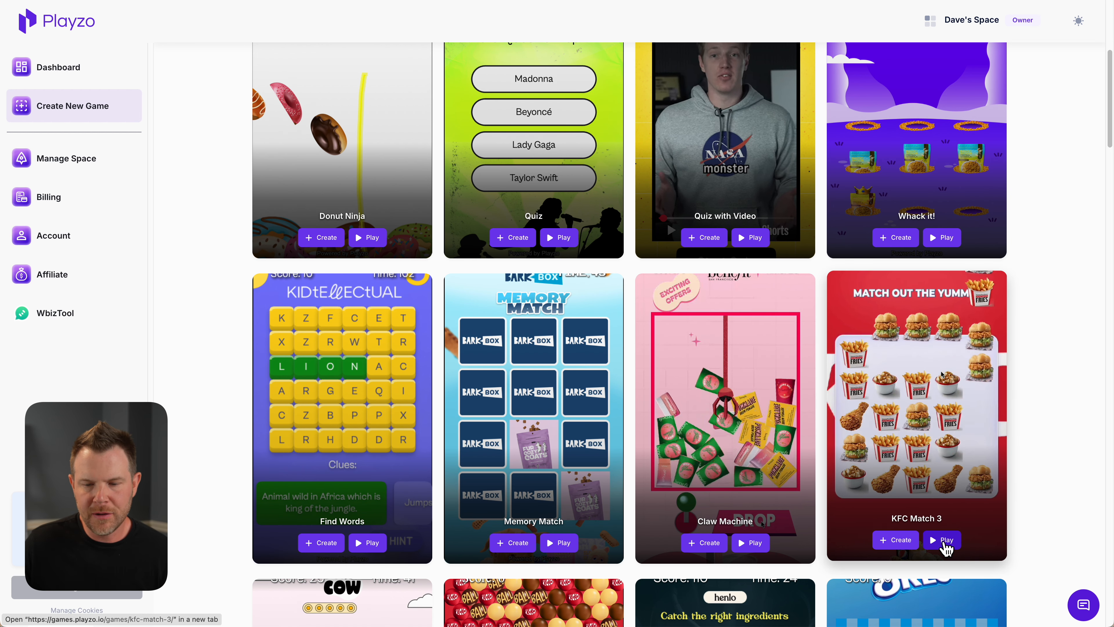
# Create a game campaign titled "Match Game" from the KFC Match 3 template and start editing it
pyautogui.click(903, 541)
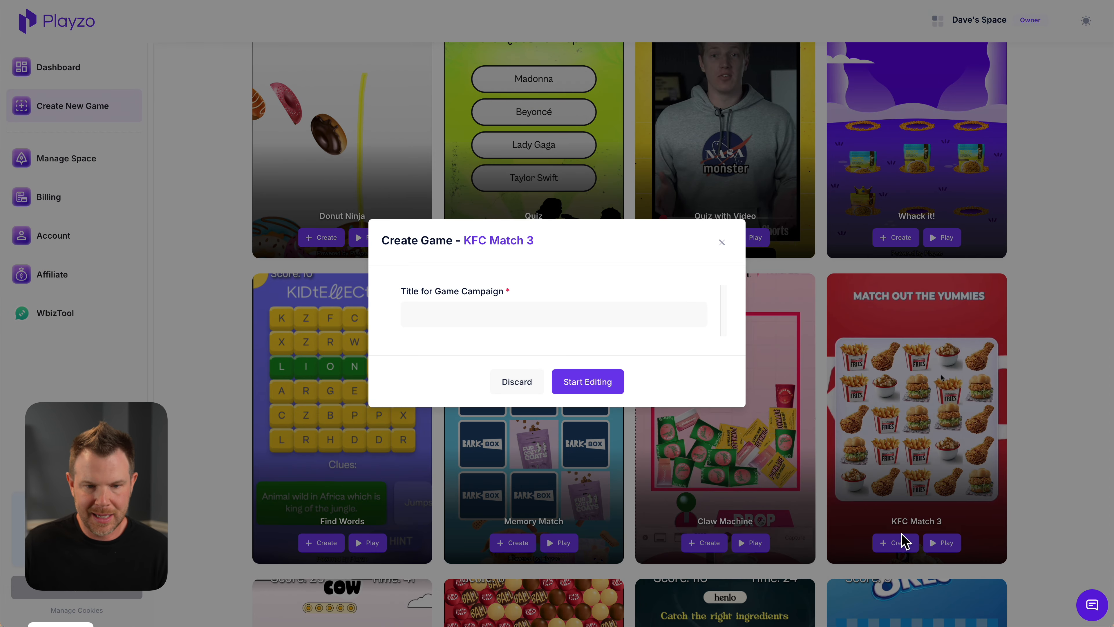
pyautogui.click(472, 319)
pyautogui.write('Match Game')
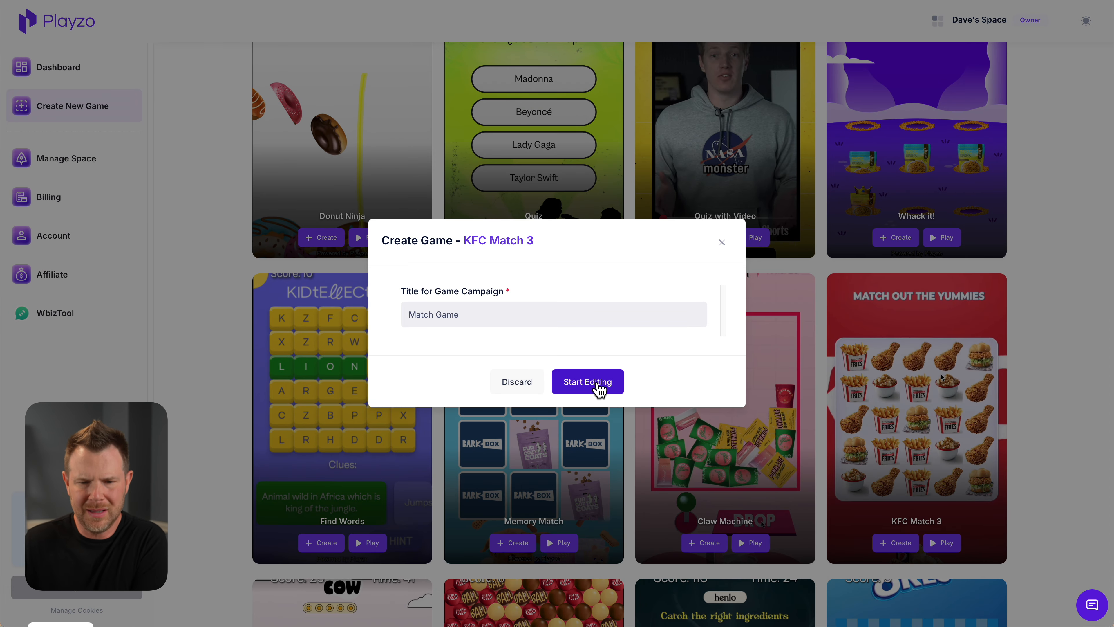
pyautogui.click(598, 385)
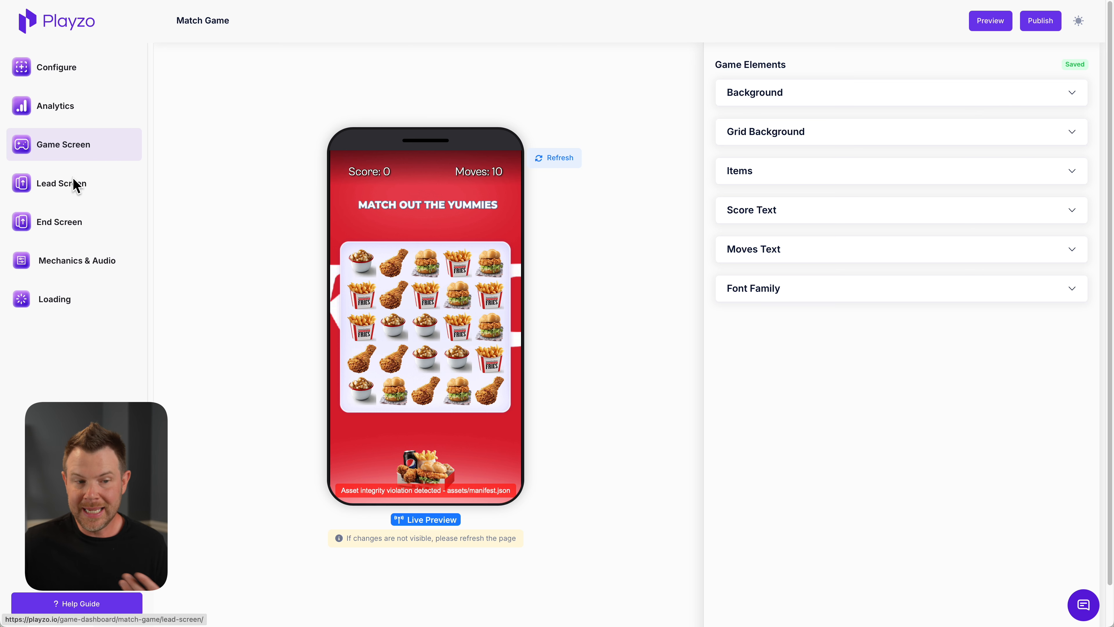
# Turn off the Email field in the Lead Screen's form fields
pyautogui.click(64, 188)
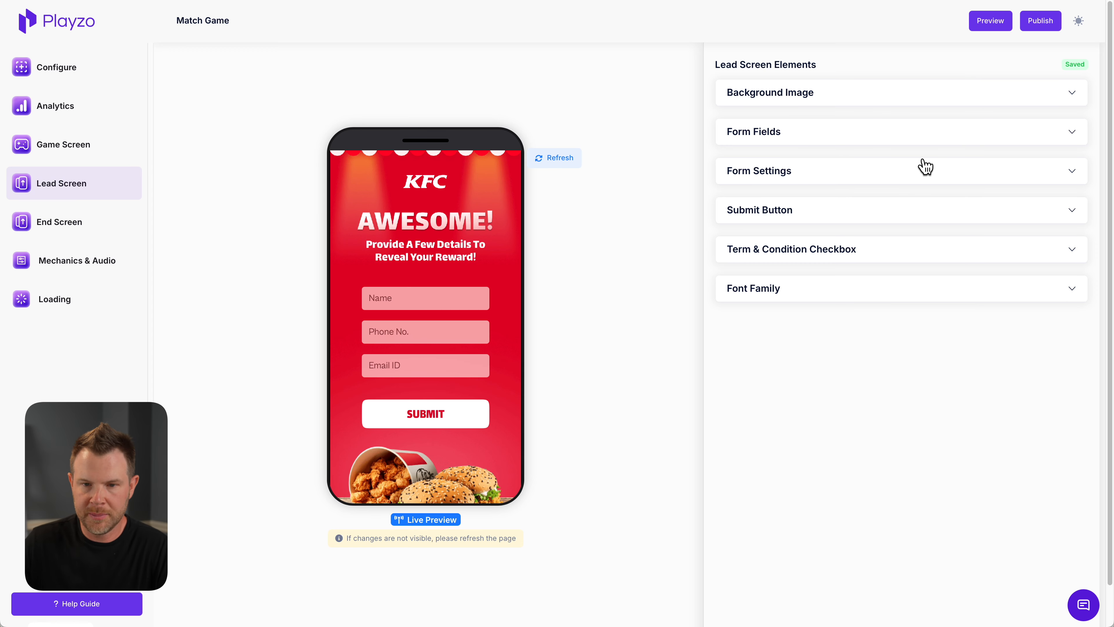
pyautogui.click(1080, 131)
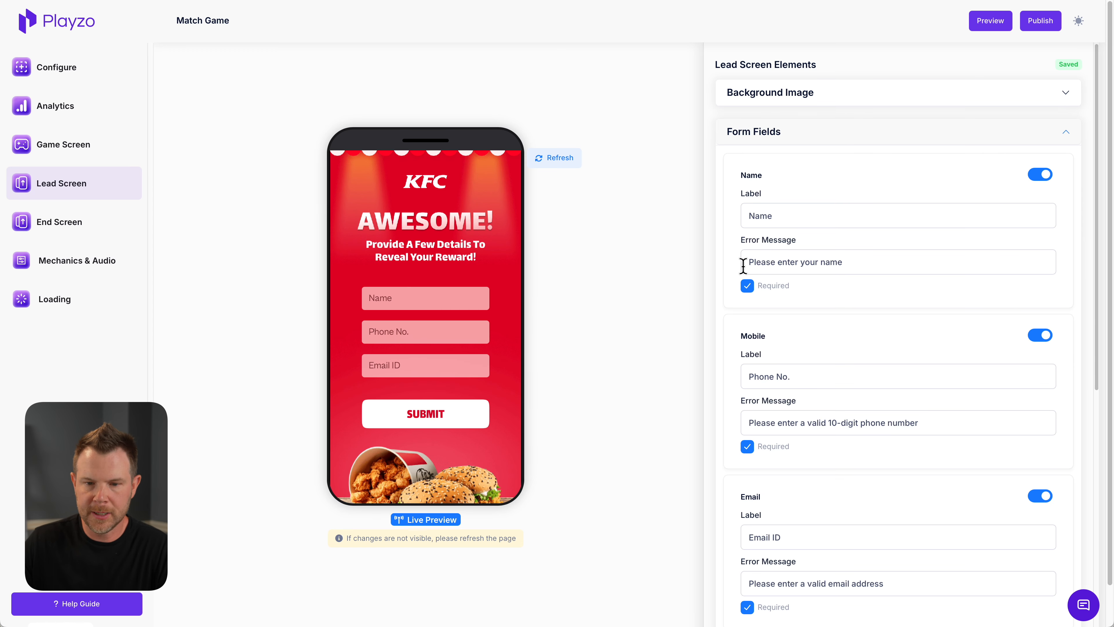
pyautogui.scroll(-1, 853, 469)
pyautogui.click(1040, 479)
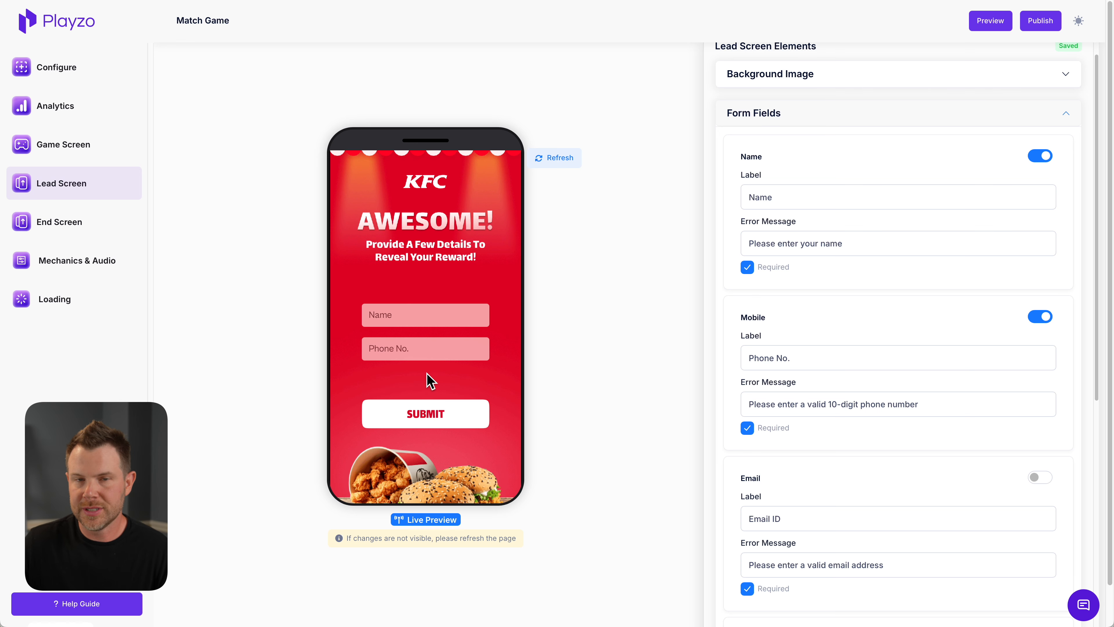
# Examine the win and lose score ranges, messages and coupon in the End Screen's Game Over Cases
pyautogui.click(51, 225)
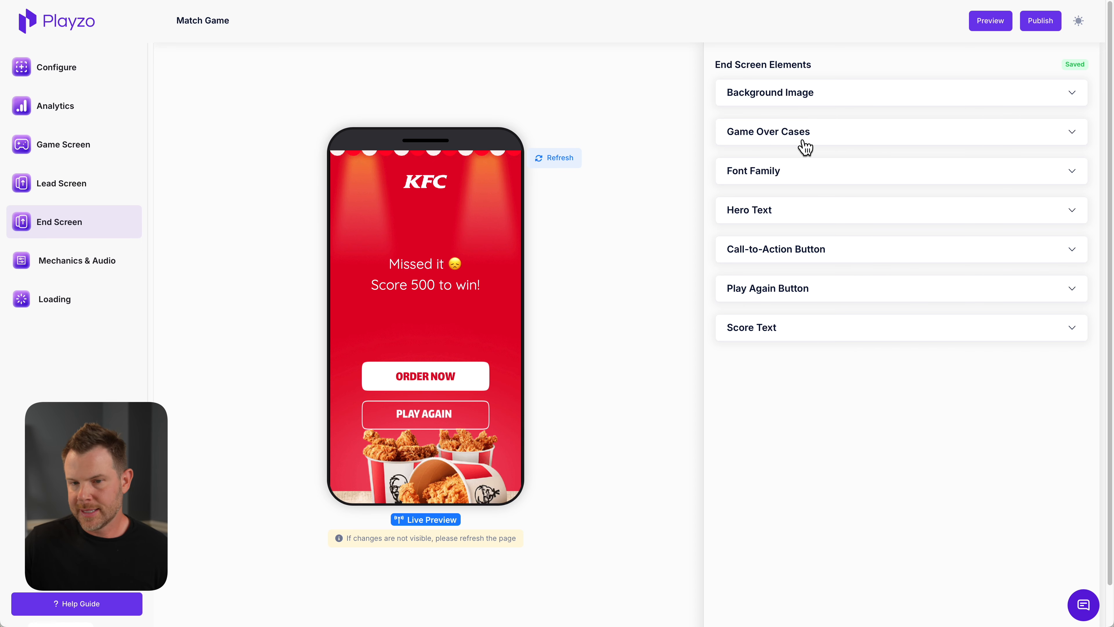
pyautogui.click(847, 141)
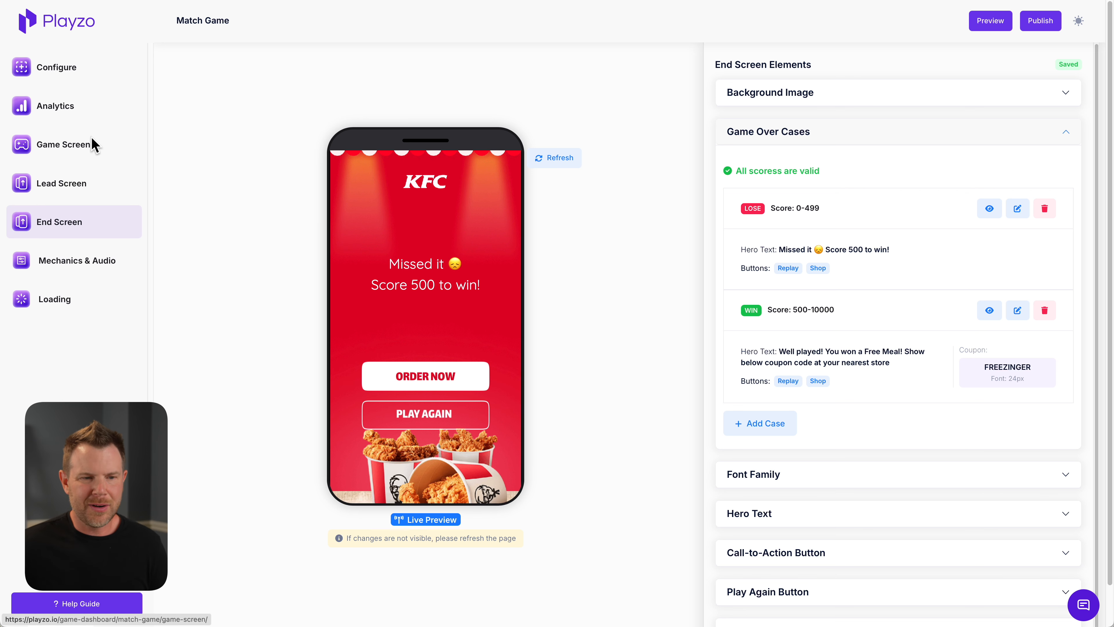
# Replace the Game Screen background with a green-blue gradient image and use an AppSumo image as the desktop background
pyautogui.click(92, 146)
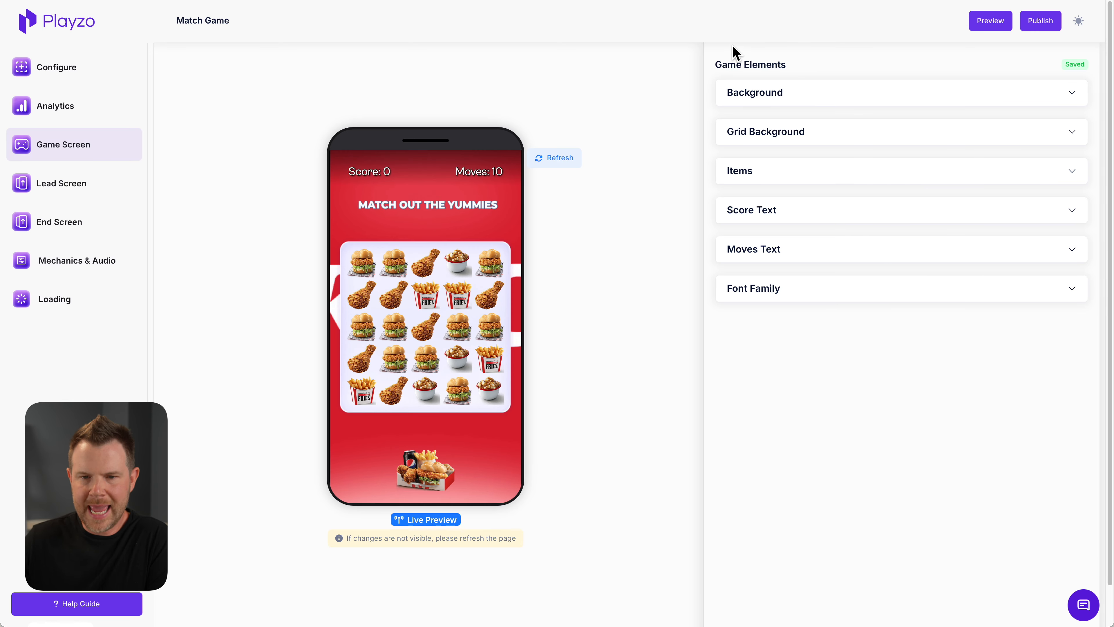
pyautogui.click(741, 105)
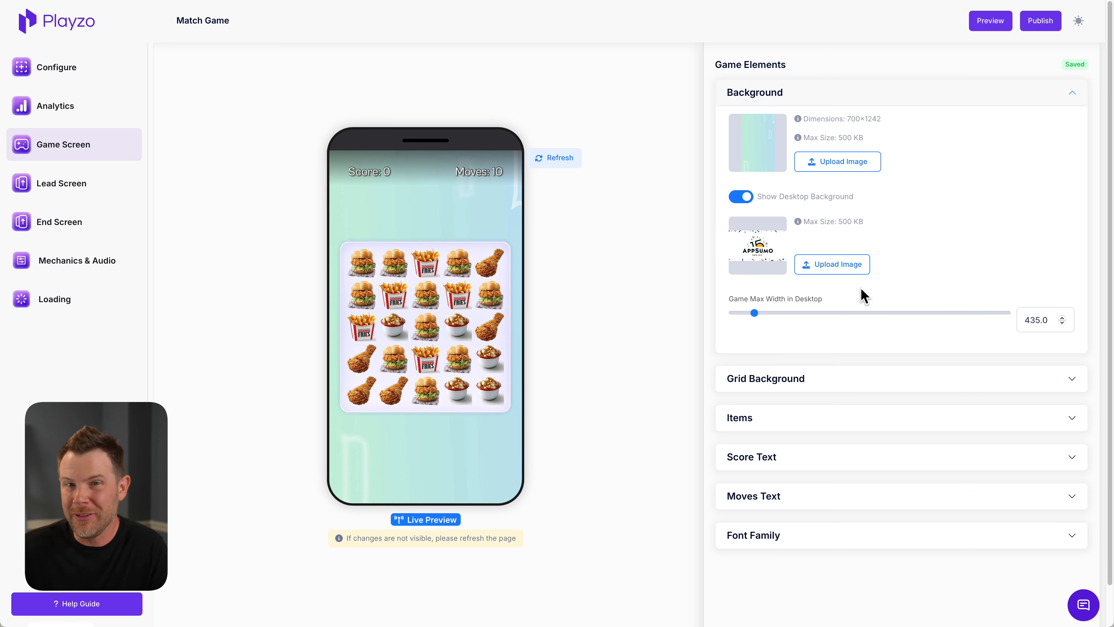
pyautogui.moveTo(762, 250)
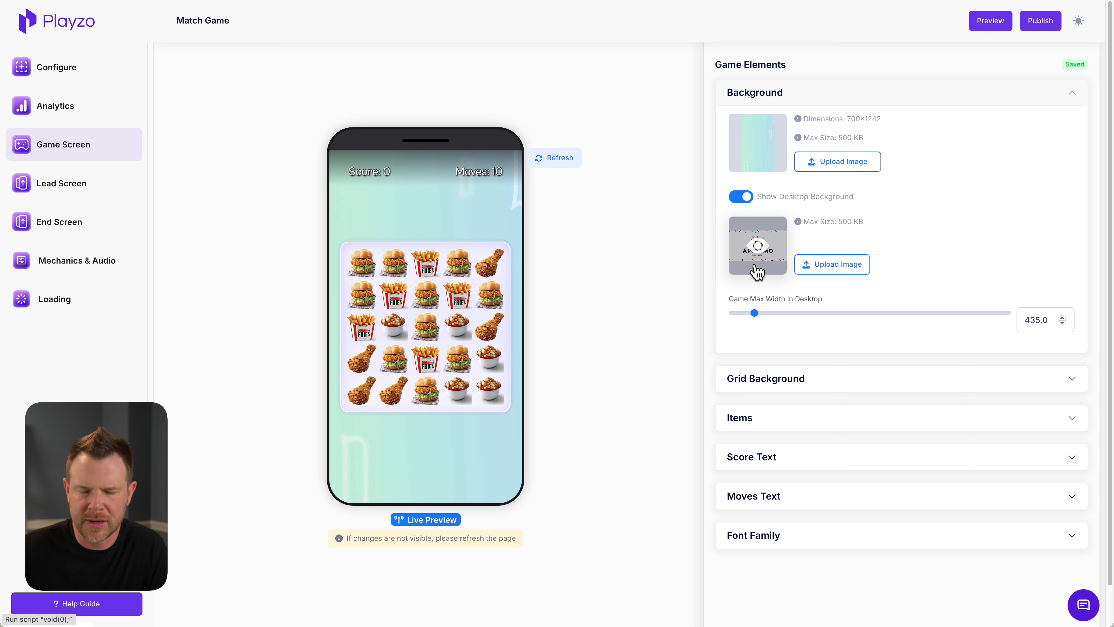
# Replace the food items of the match game with three images for AltText.ai, Vadoo AI and Playzo
pyautogui.click(835, 424)
pyautogui.scroll(-5, 981, 480)
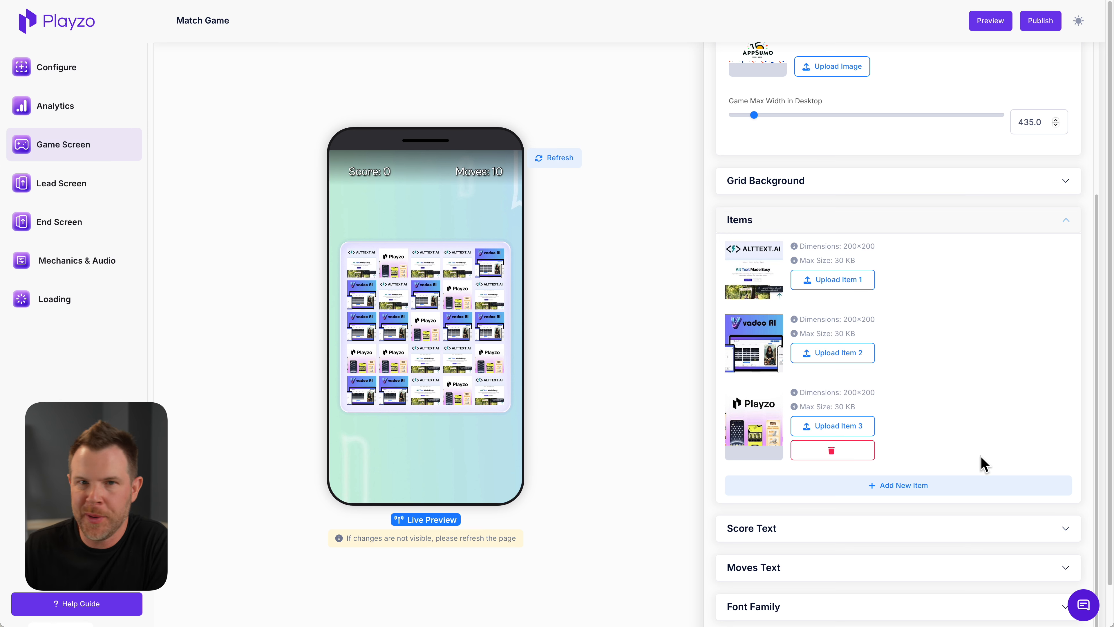
pyautogui.scroll(5, 914, 393)
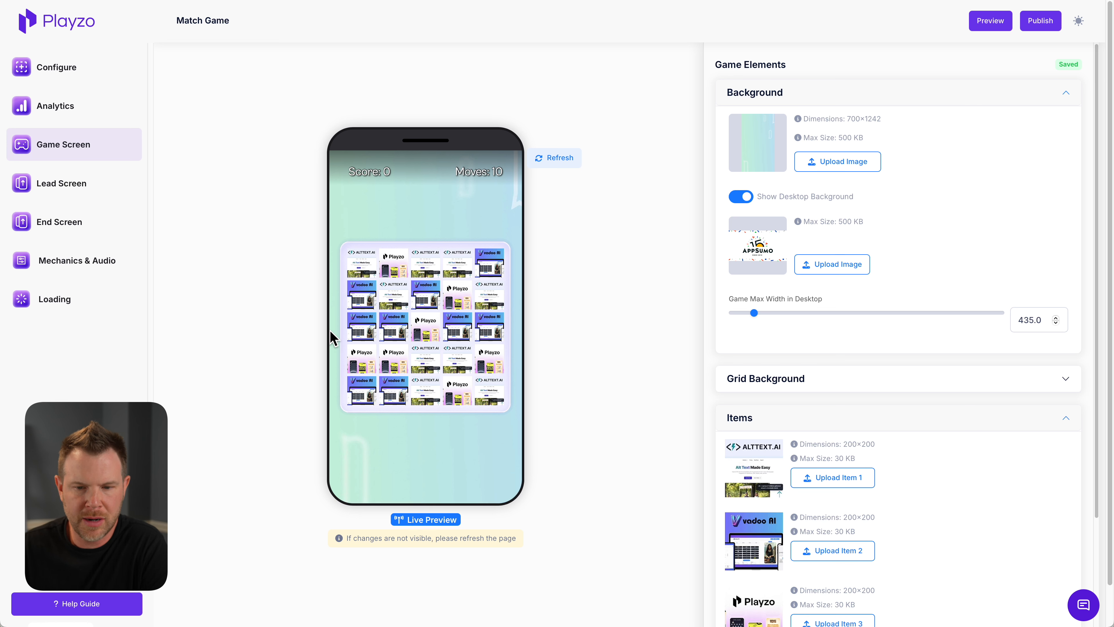
# Set the Grid Background's padding to 35 and increase the spacing between the grid items
pyautogui.click(1055, 380)
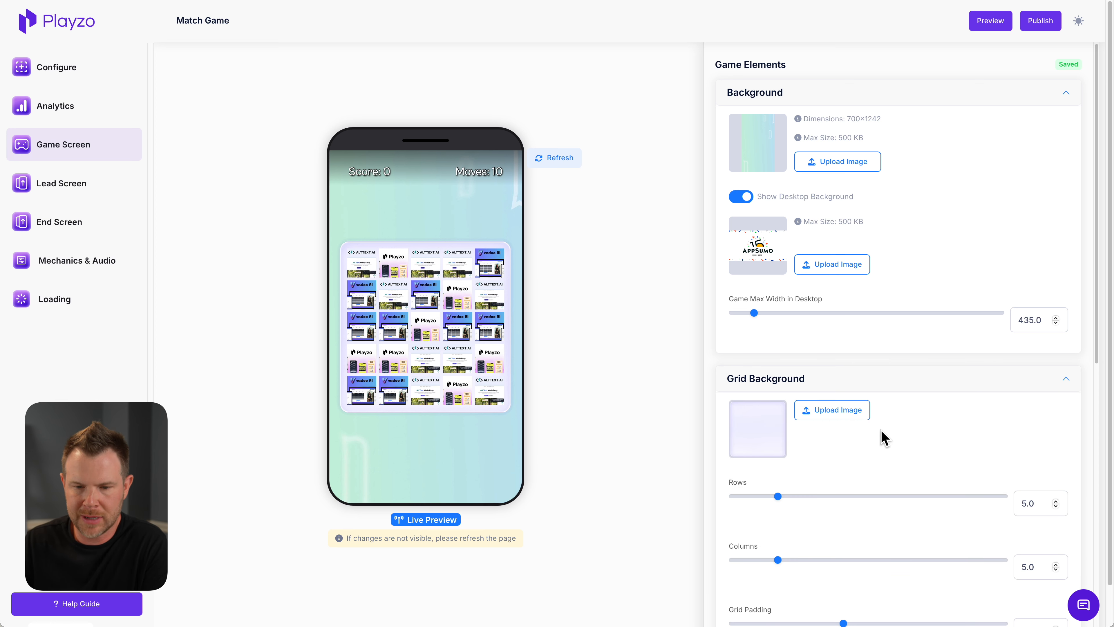
pyautogui.scroll(-1, 829, 463)
pyautogui.scroll(-4, 829, 463)
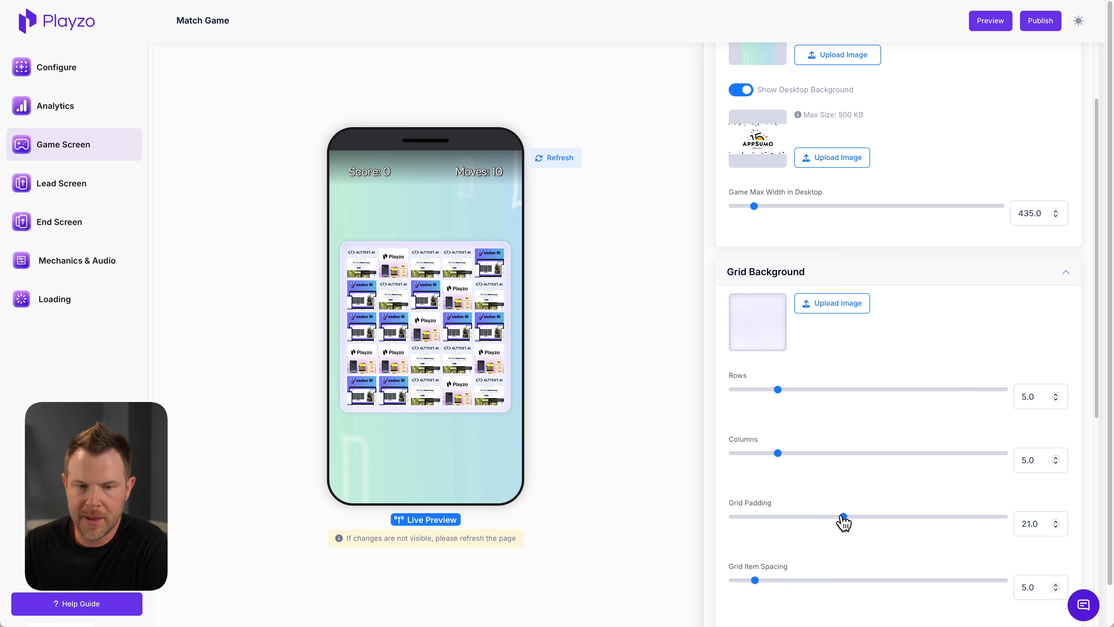
pyautogui.moveTo(843, 518); pyautogui.dragTo(922, 524)
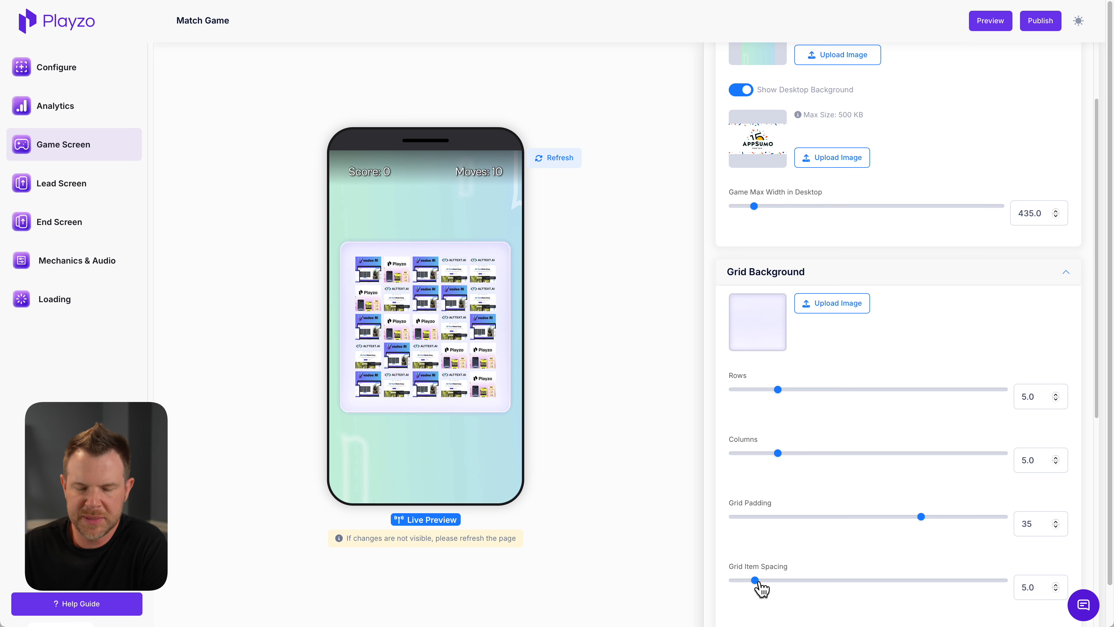
pyautogui.moveTo(755, 581); pyautogui.dragTo(792, 590)
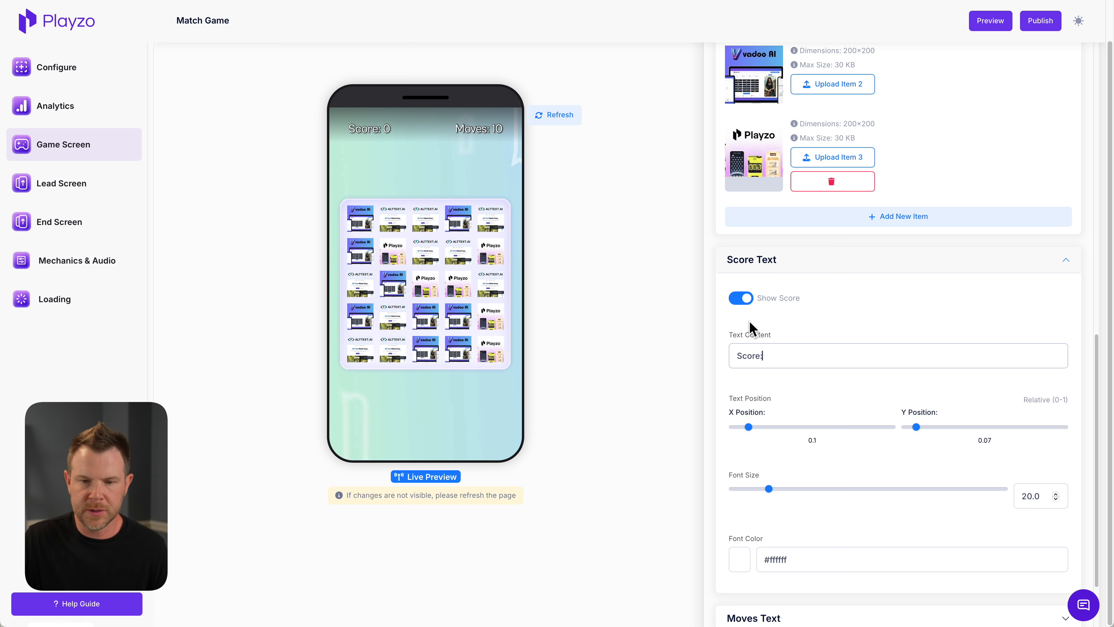
# Change the score text to "Points:" with font size 16 and font color #000
pyautogui.moveTo(780, 355); pyautogui.dragTo(690, 350)
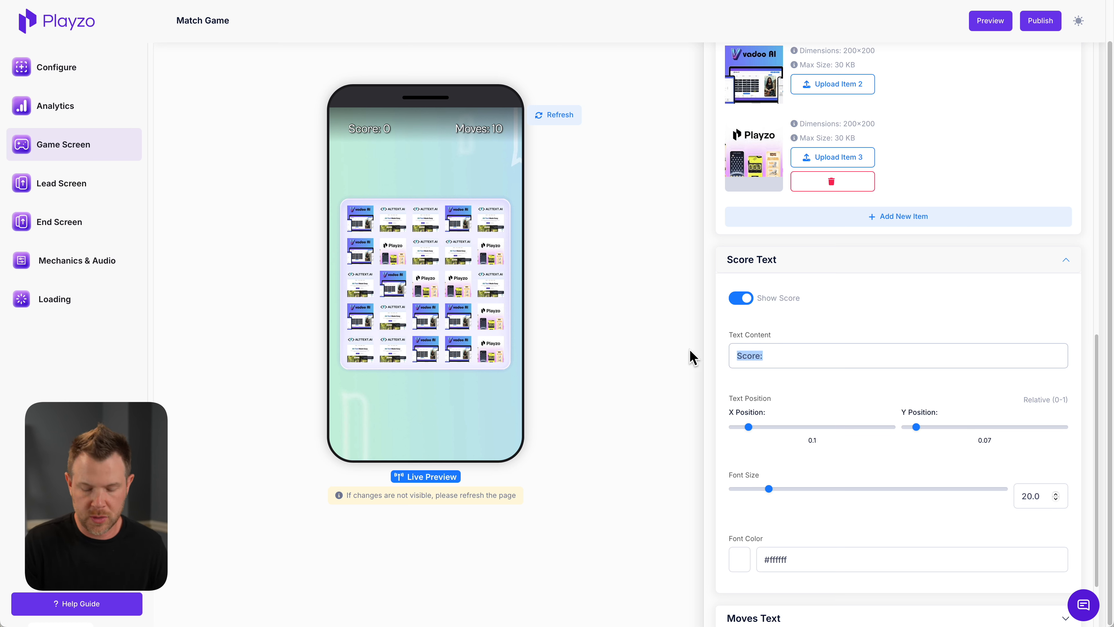
pyautogui.write('Points:')
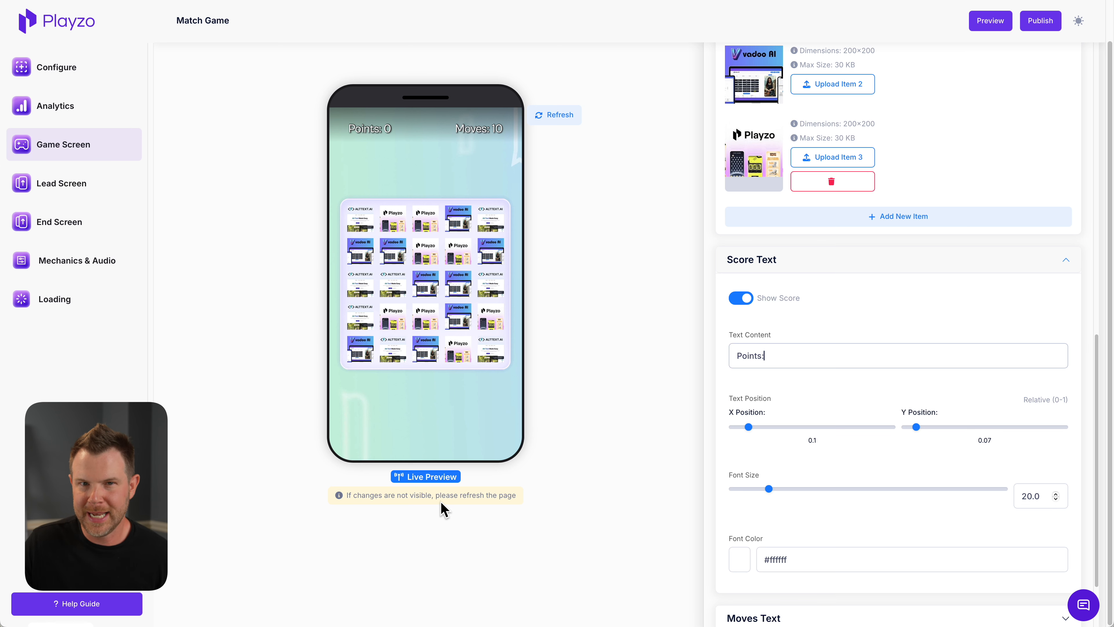
pyautogui.scroll(-2, 764, 383)
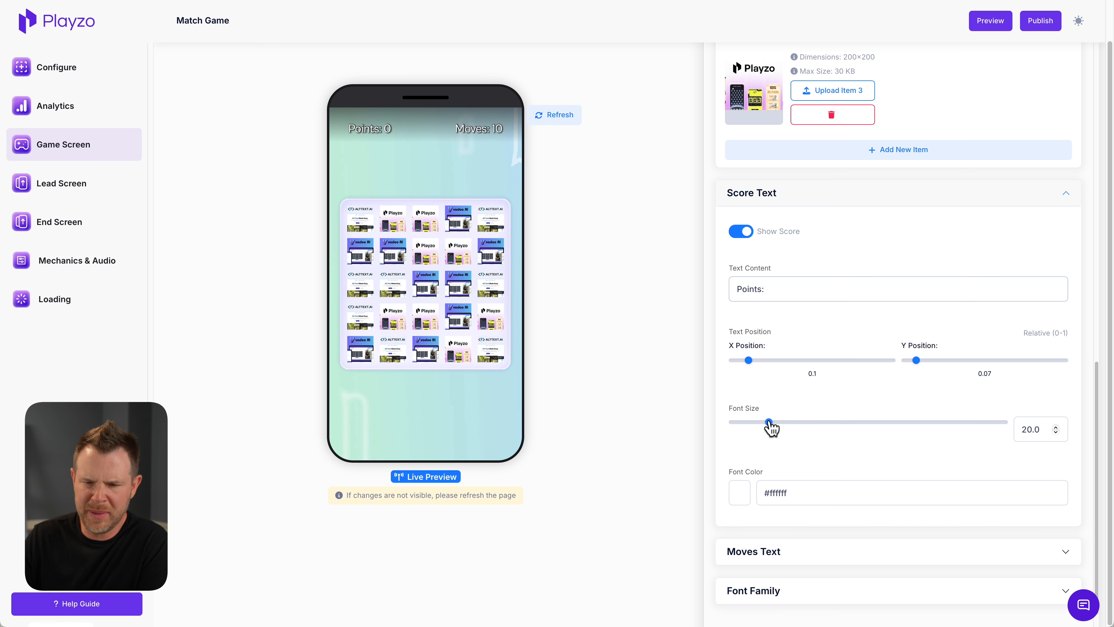
pyautogui.moveTo(771, 428); pyautogui.dragTo(756, 432)
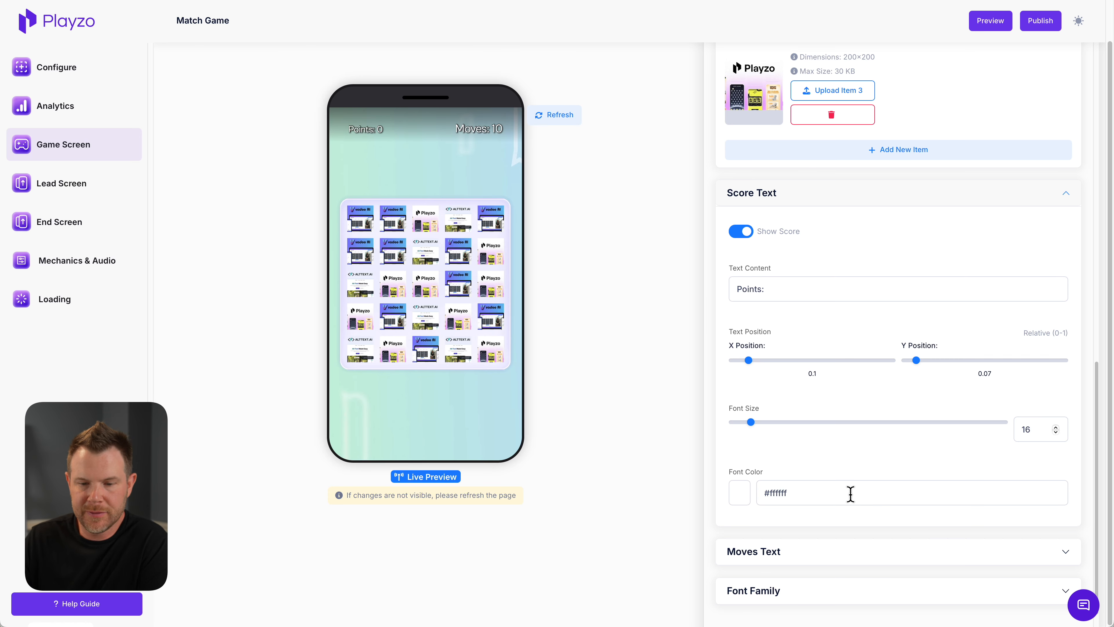
pyautogui.moveTo(807, 493); pyautogui.dragTo(768, 493)
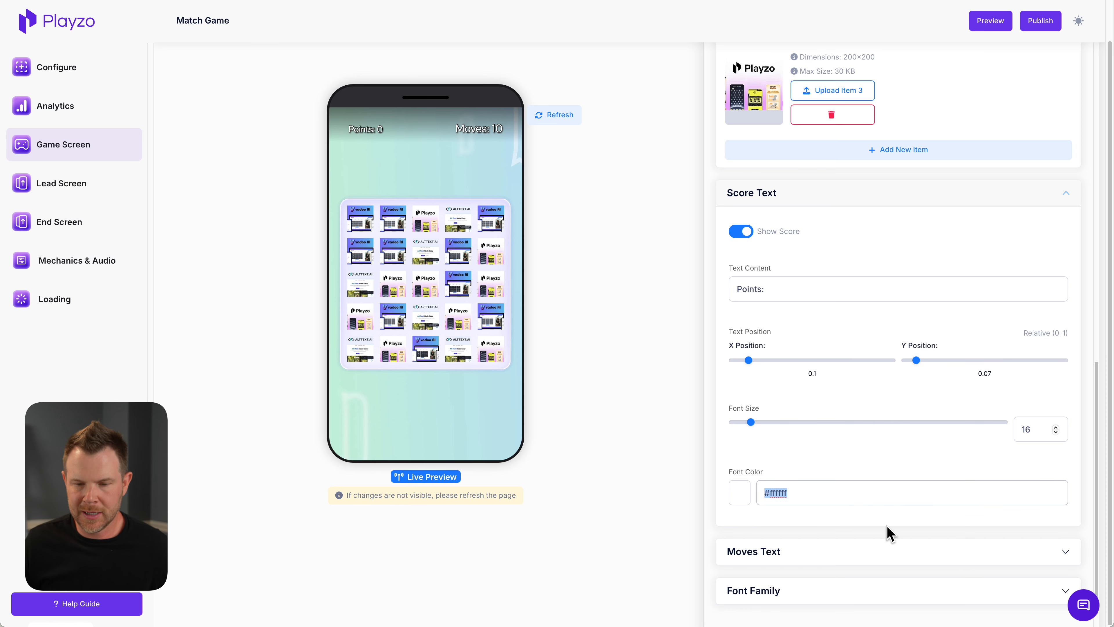
pyautogui.write('000')
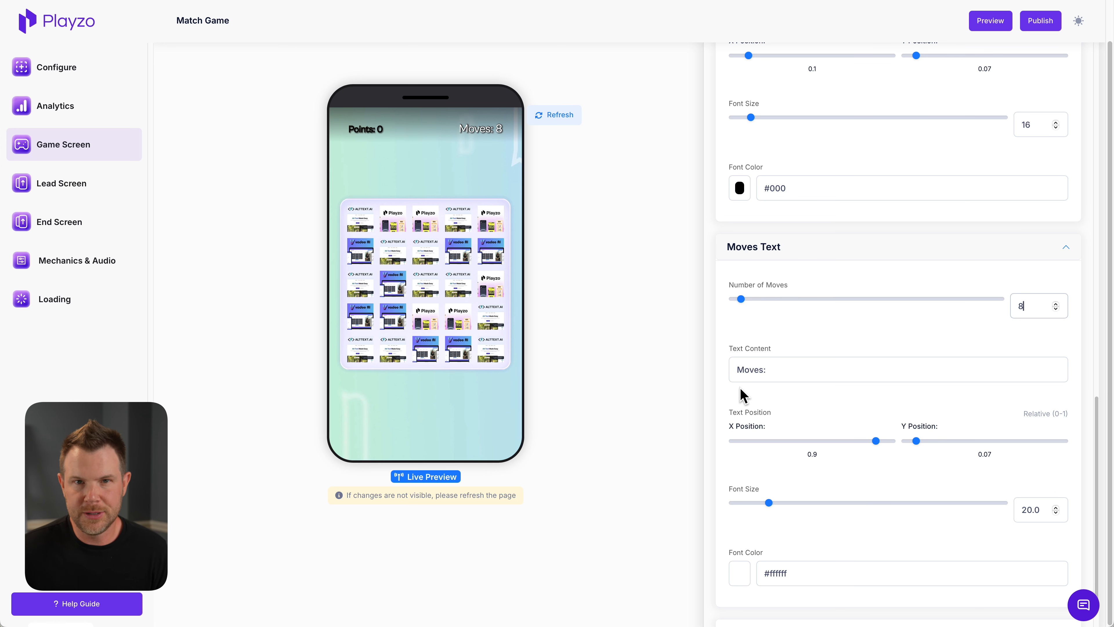
# Set the Moves text to font size 16 and font color #000
pyautogui.scroll(-1, 812, 412)
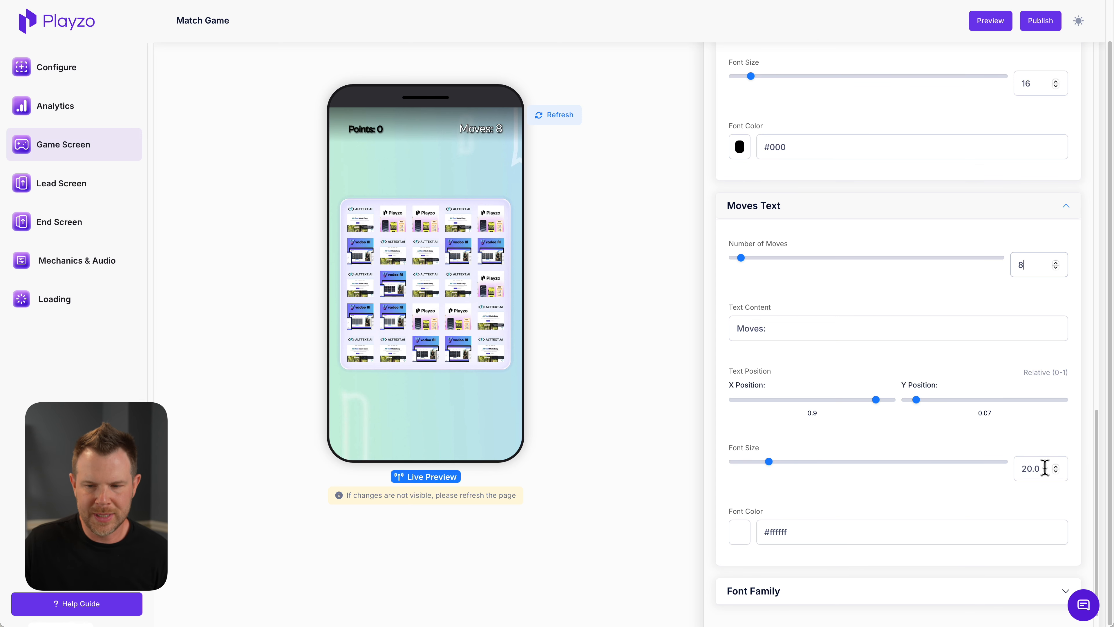
pyautogui.moveTo(1045, 468); pyautogui.dragTo(979, 473)
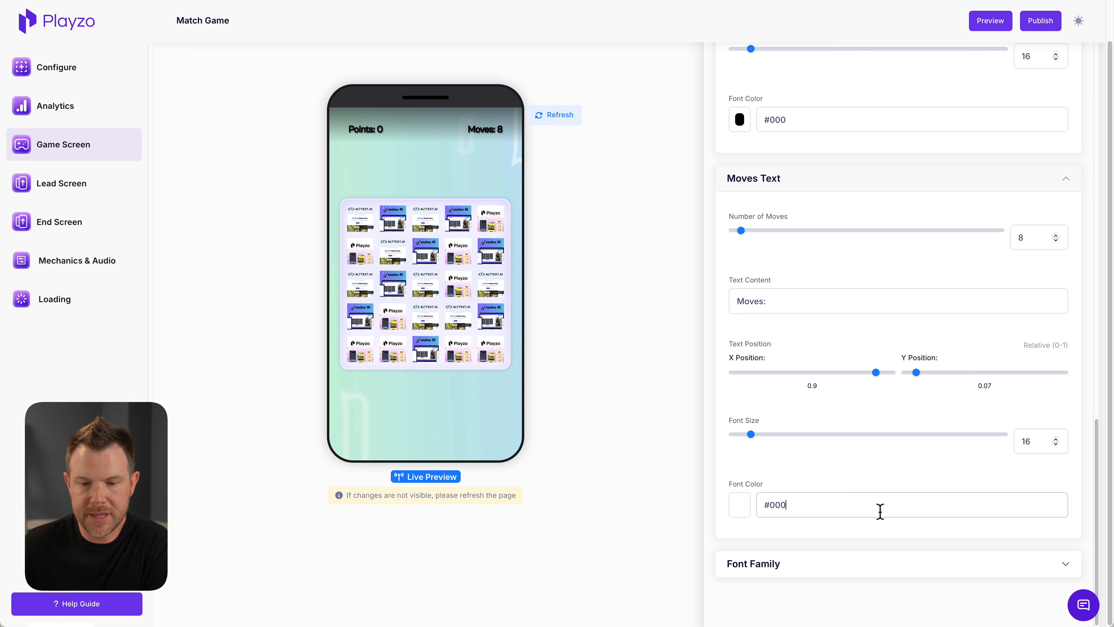
# Choose Clash Display as the font family for the Game Screen text
pyautogui.click(834, 575)
pyautogui.scroll(-3, 895, 535)
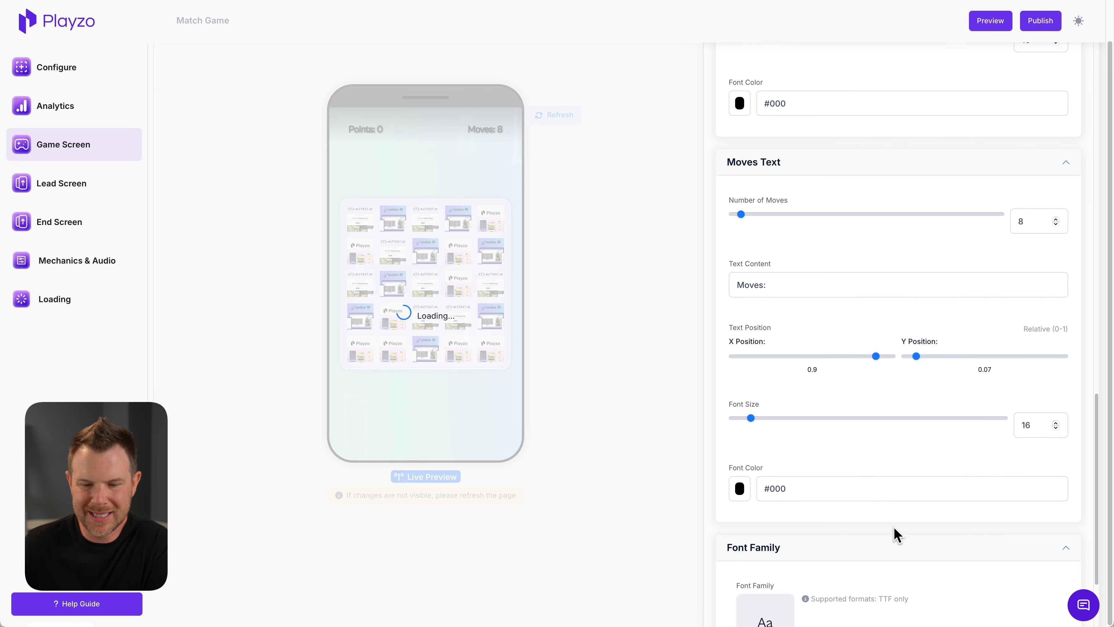
pyautogui.scroll(-1, 932, 529)
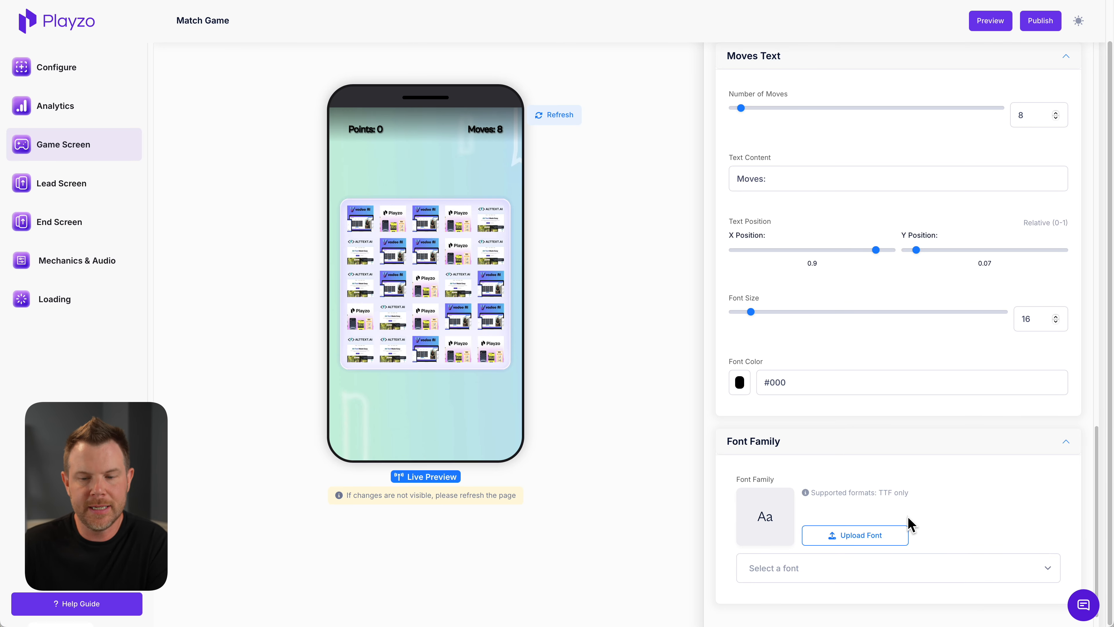
pyautogui.click(910, 570)
pyautogui.scroll(-1, 926, 490)
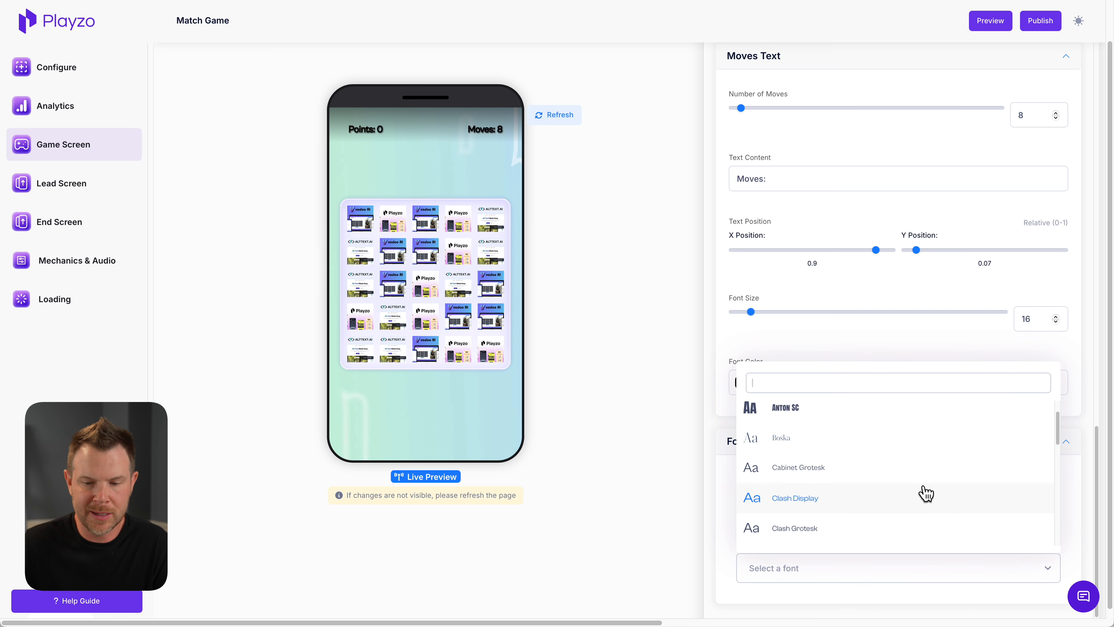
pyautogui.scroll(-6, 925, 493)
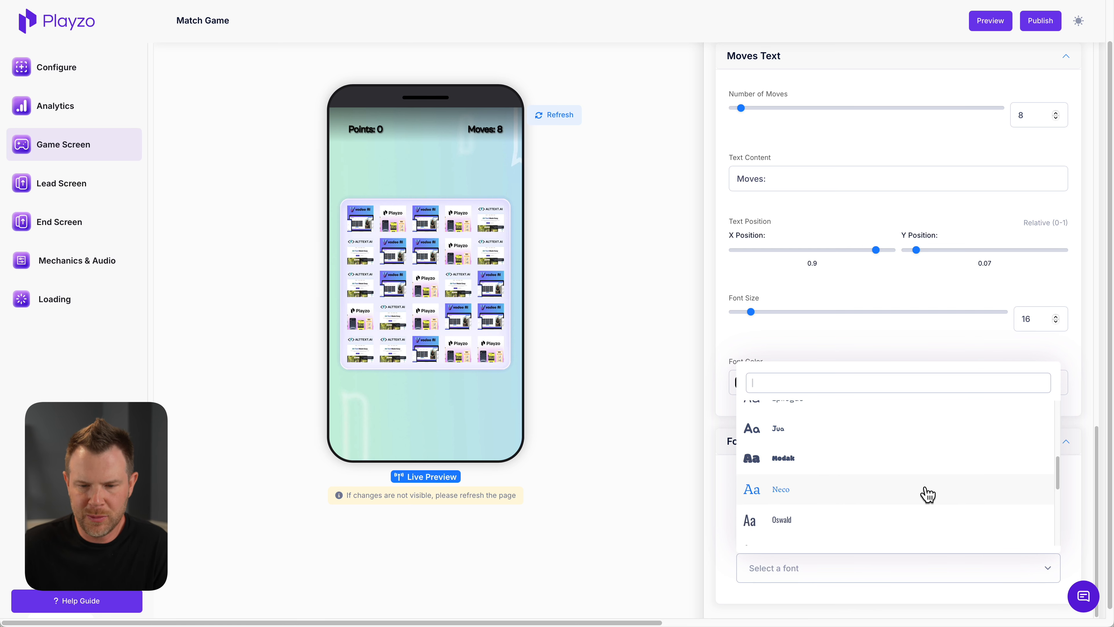
pyautogui.scroll(-1, 928, 495)
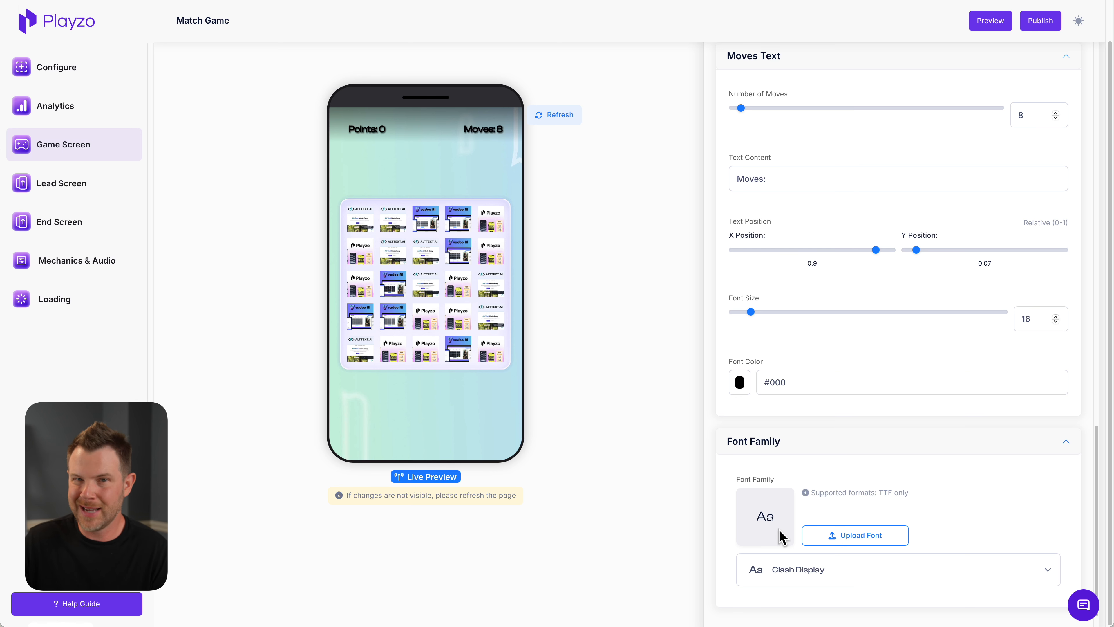
# Look through the other available fonts in the font family list and close it
pyautogui.click(843, 567)
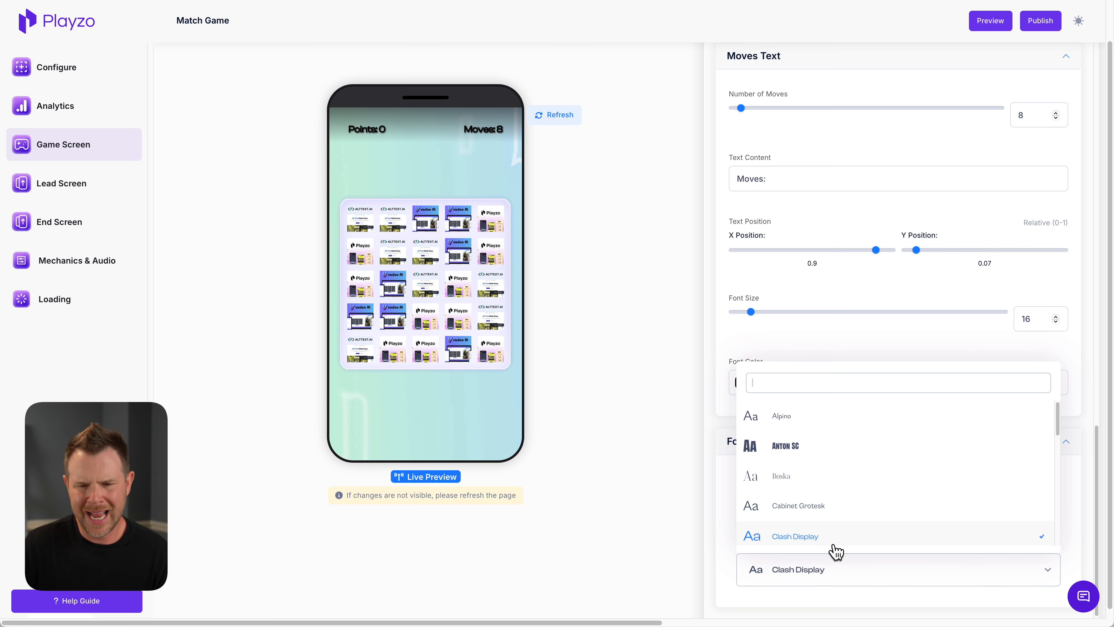
pyautogui.scroll(-5, 851, 500)
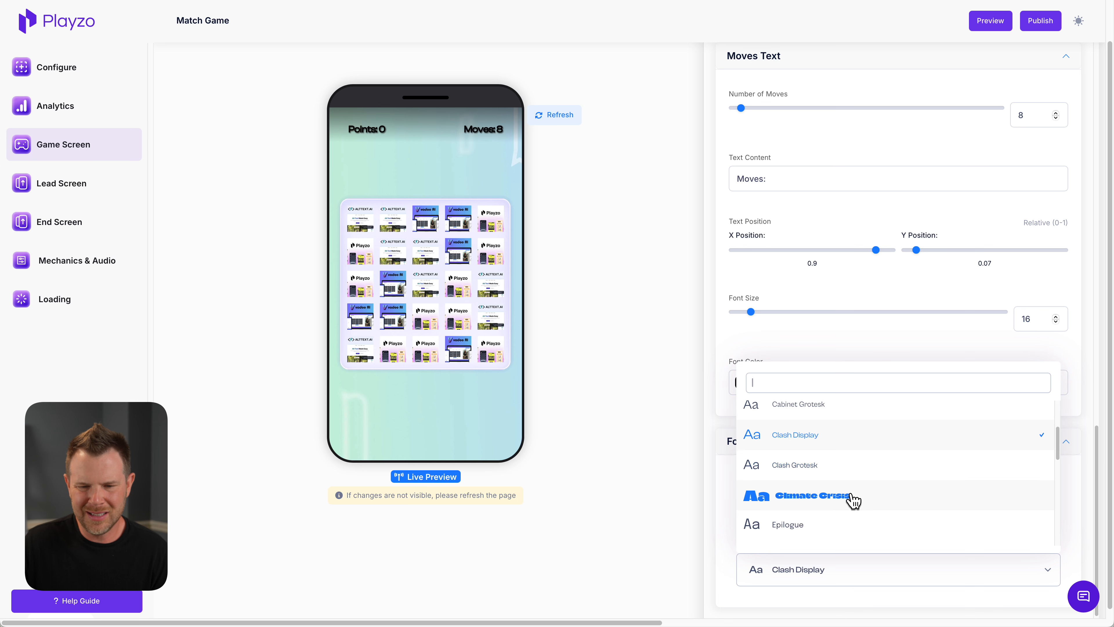
pyautogui.scroll(-3, 853, 500)
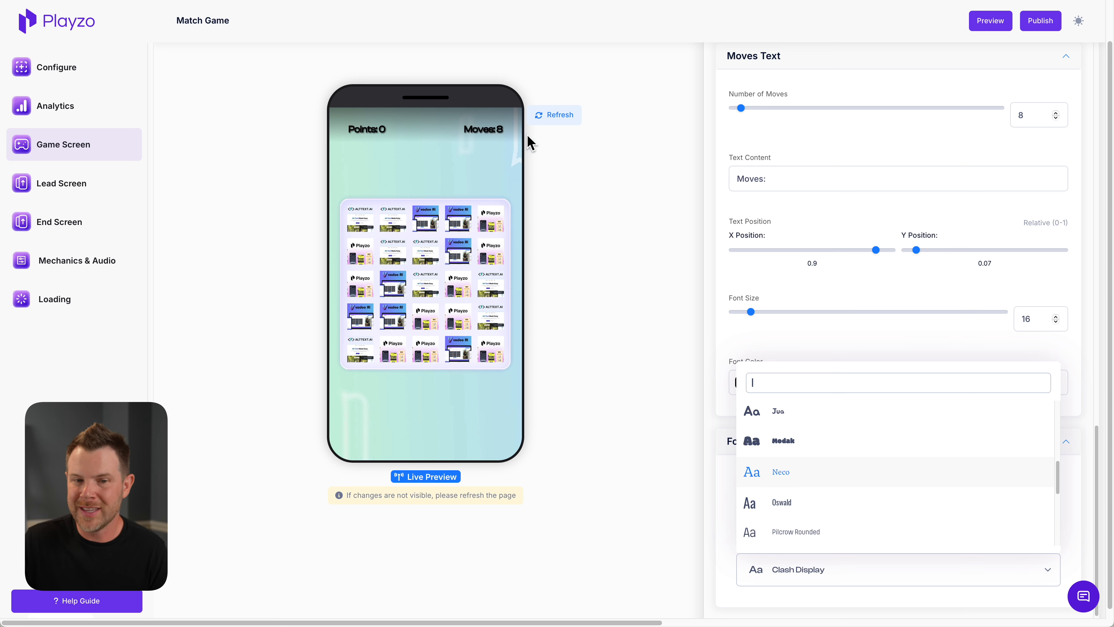
pyautogui.click(883, 350)
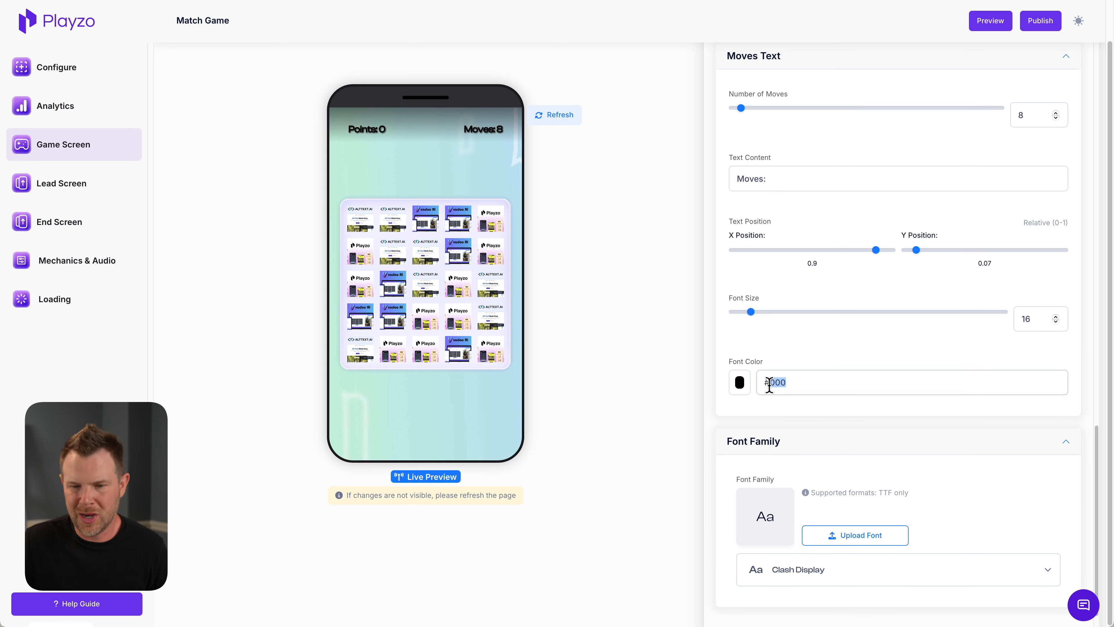
# Change the Moves text font color to #fff
pyautogui.click(741, 386)
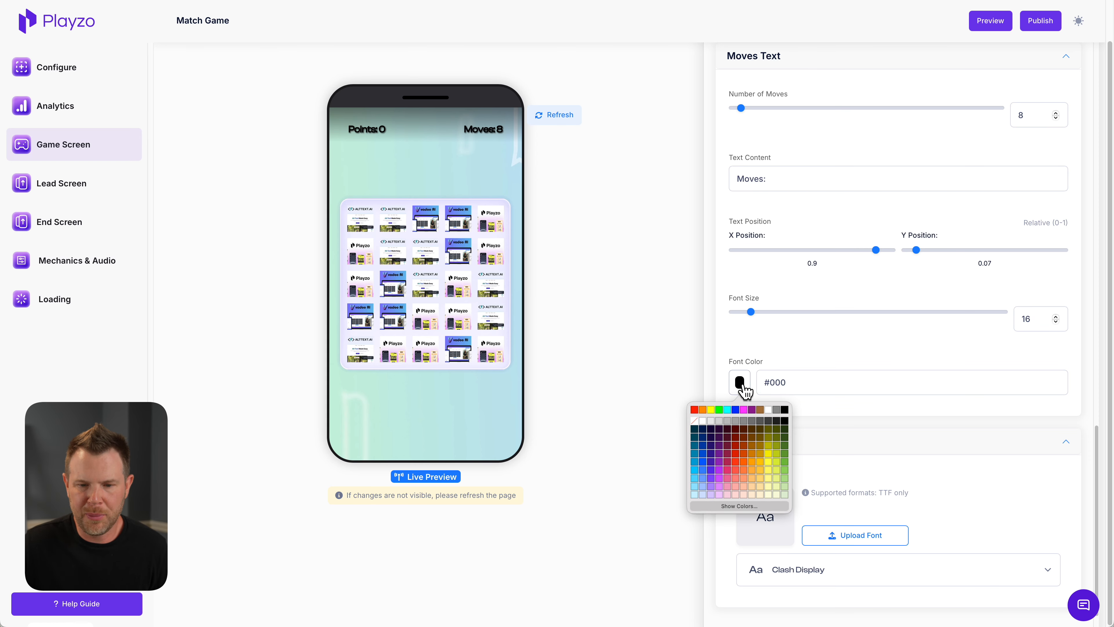
pyautogui.click(719, 469)
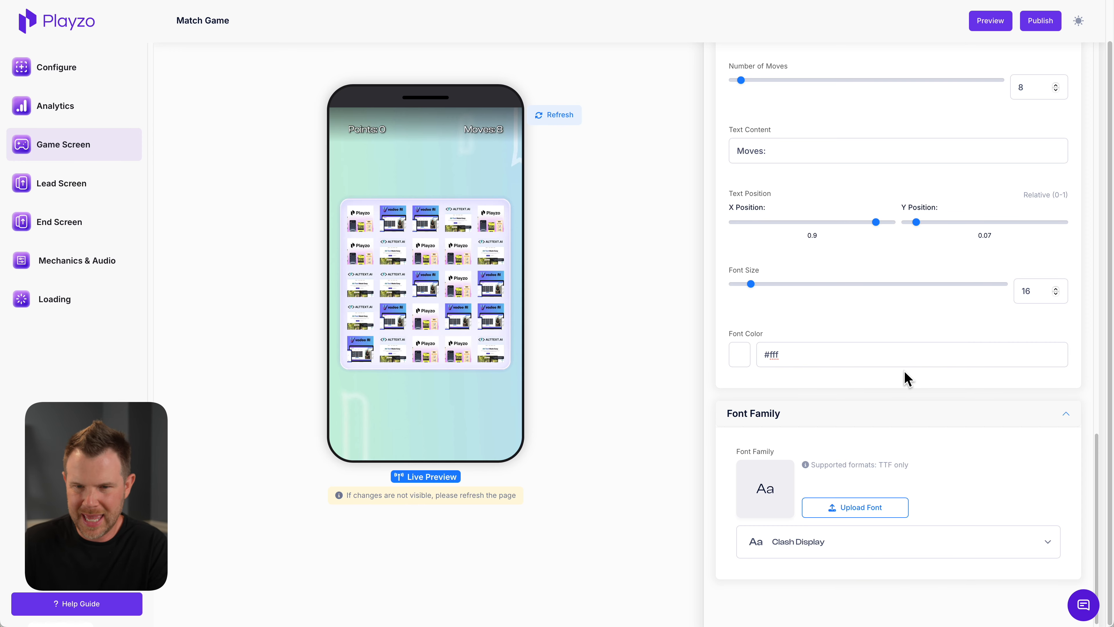
# Preview the match game in a new tab and try swapping two neighbouring tiles on the board
pyautogui.scroll(15, 908, 386)
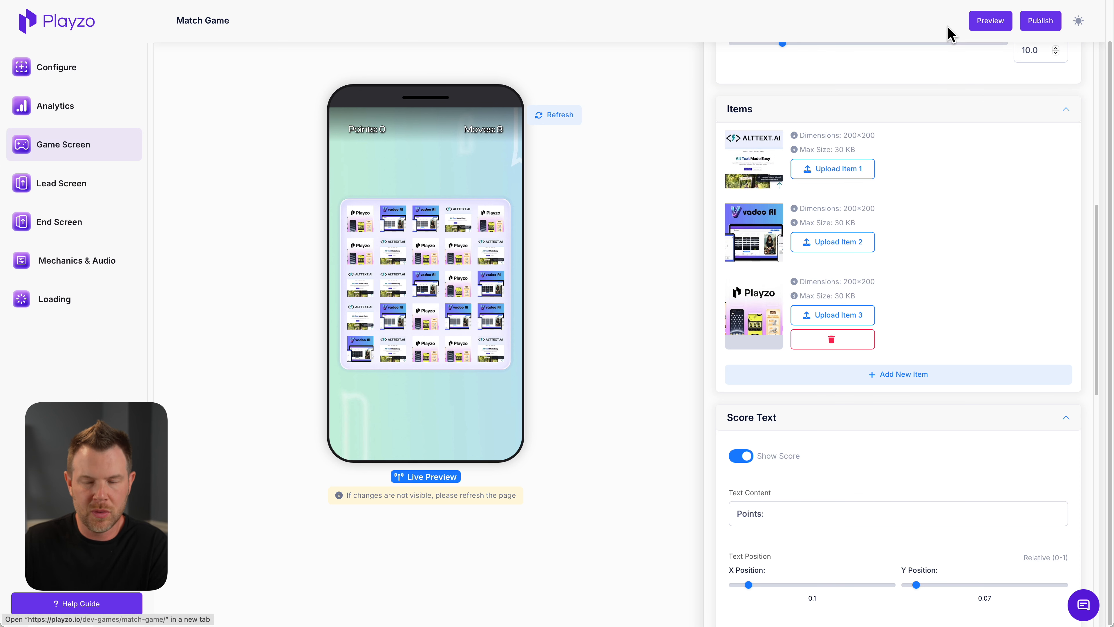
pyautogui.click(978, 23)
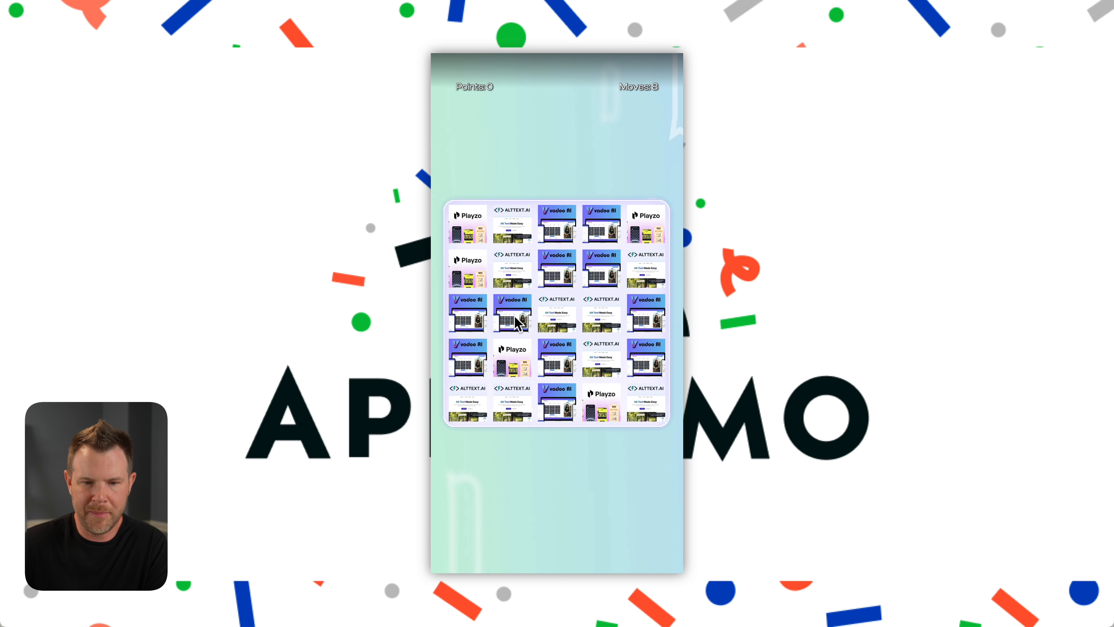
pyautogui.moveTo(519, 323); pyautogui.dragTo(549, 312)
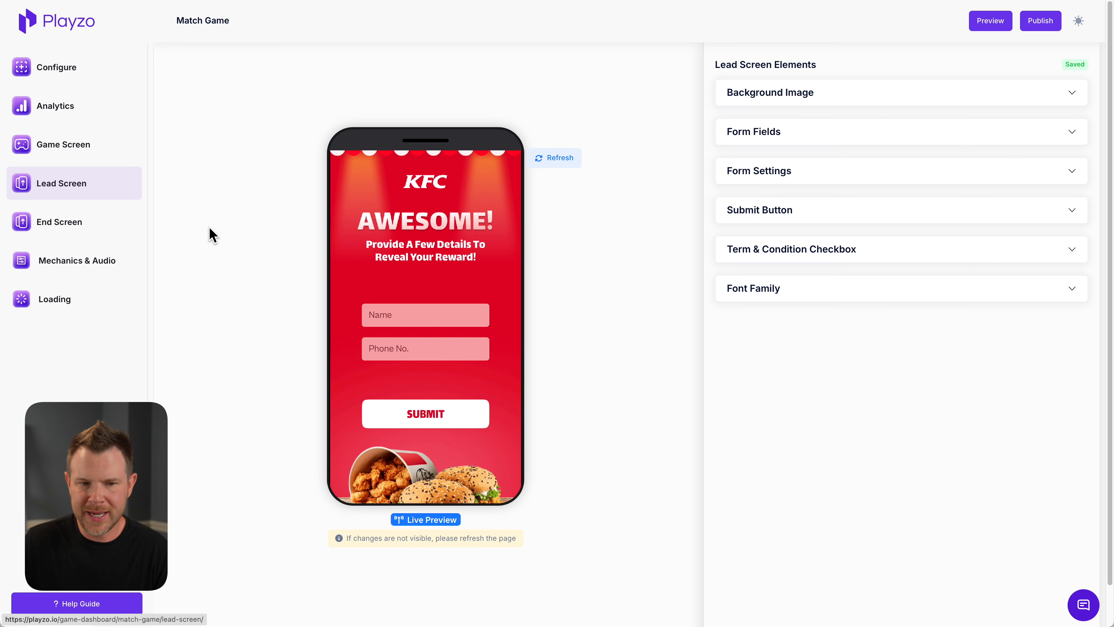
# Examine the Lead Screen's background image requirements and its form fields, including their labels, error messages and required options
pyautogui.click(881, 90)
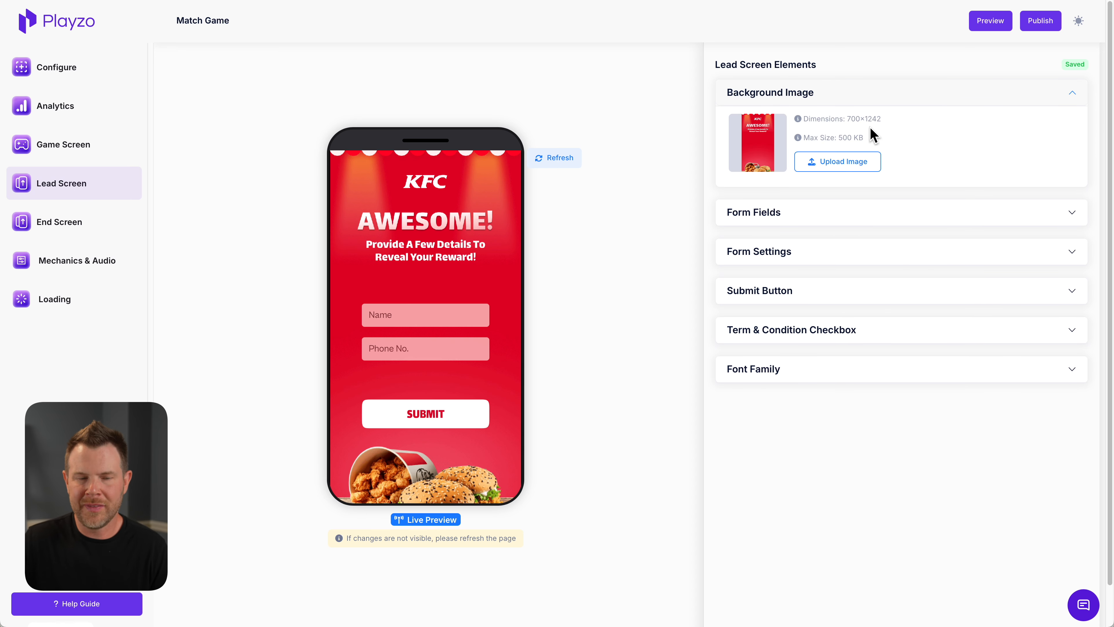
pyautogui.moveTo(776, 157)
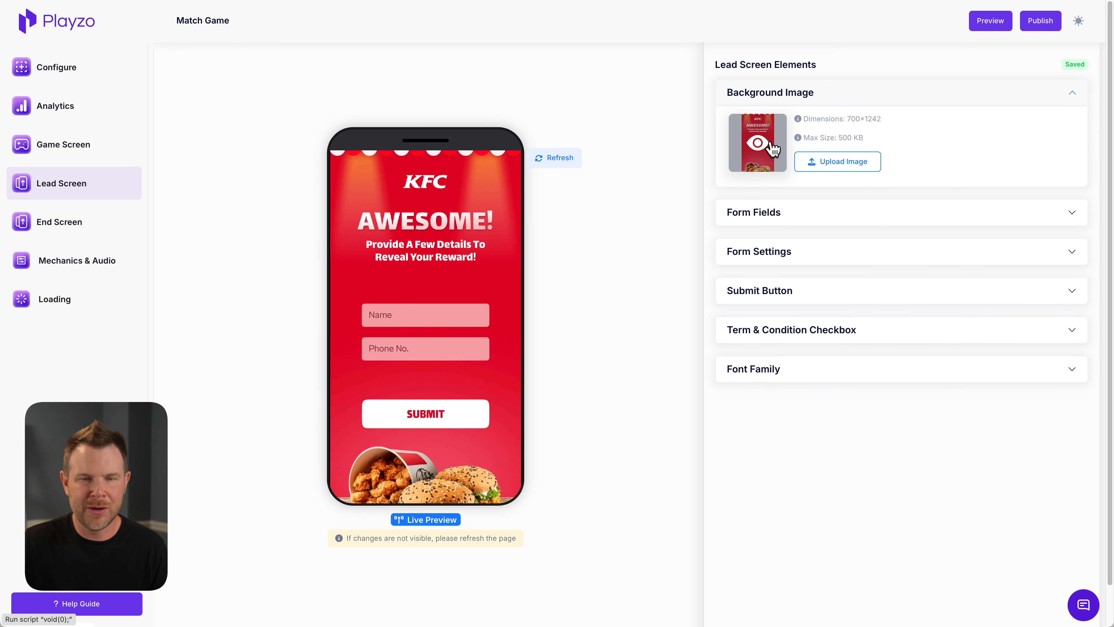
pyautogui.click(853, 212)
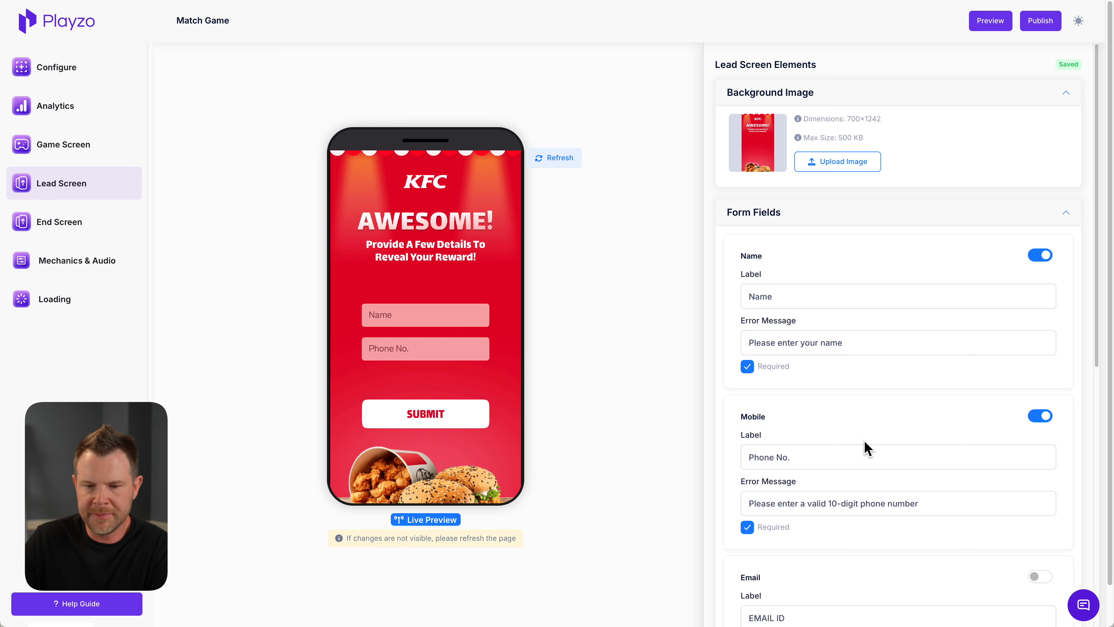
pyautogui.scroll(-2, 865, 452)
pyautogui.scroll(-9, 865, 455)
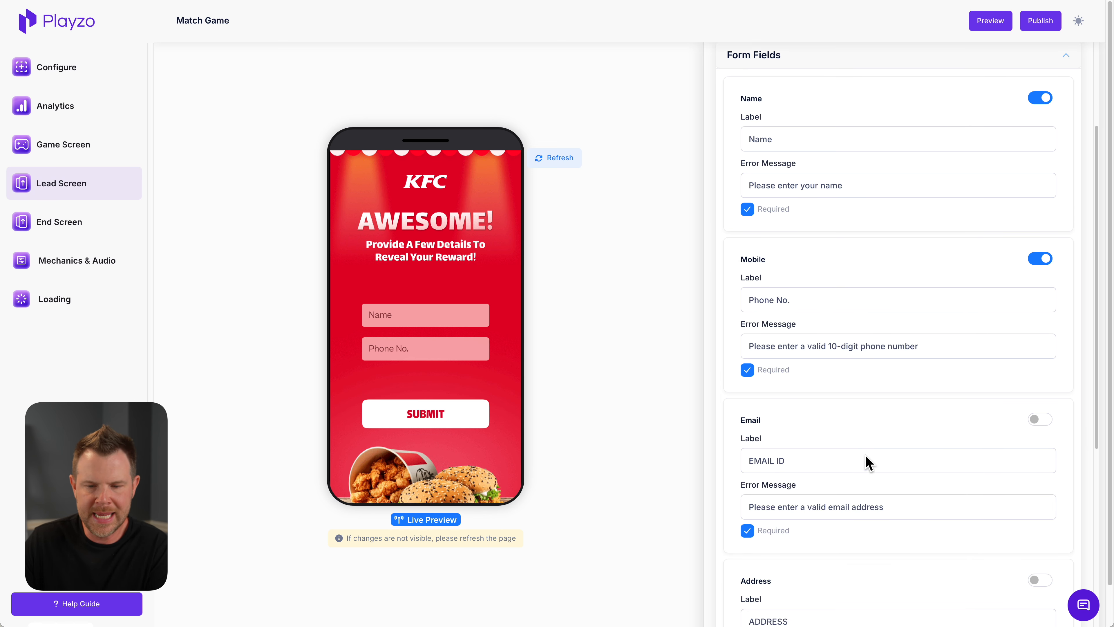
pyautogui.scroll(-7, 868, 462)
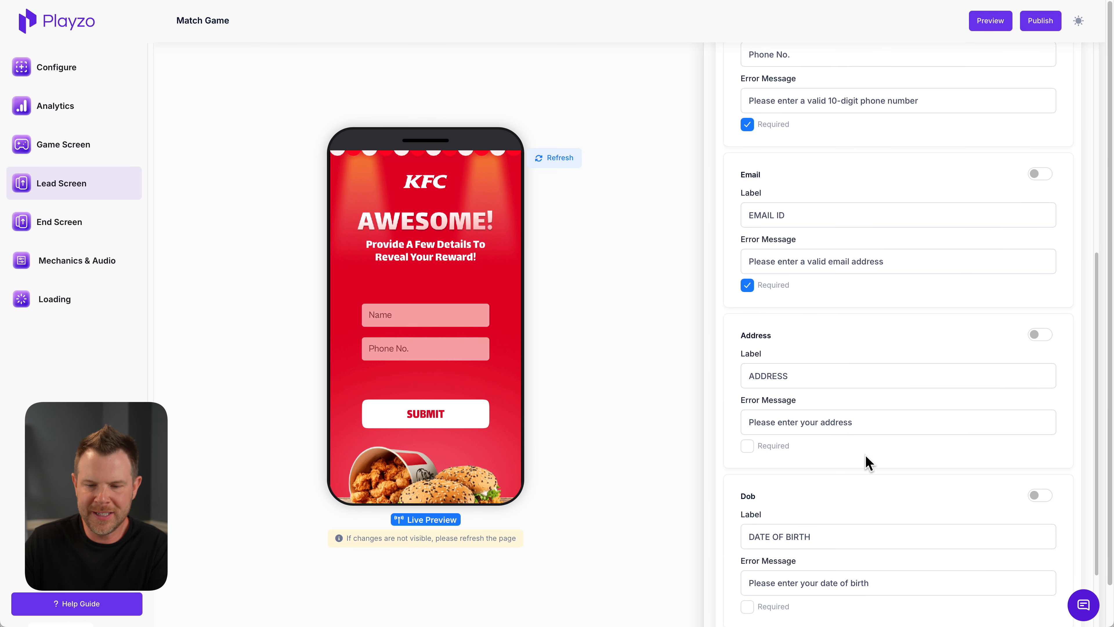
pyautogui.scroll(11, 958, 398)
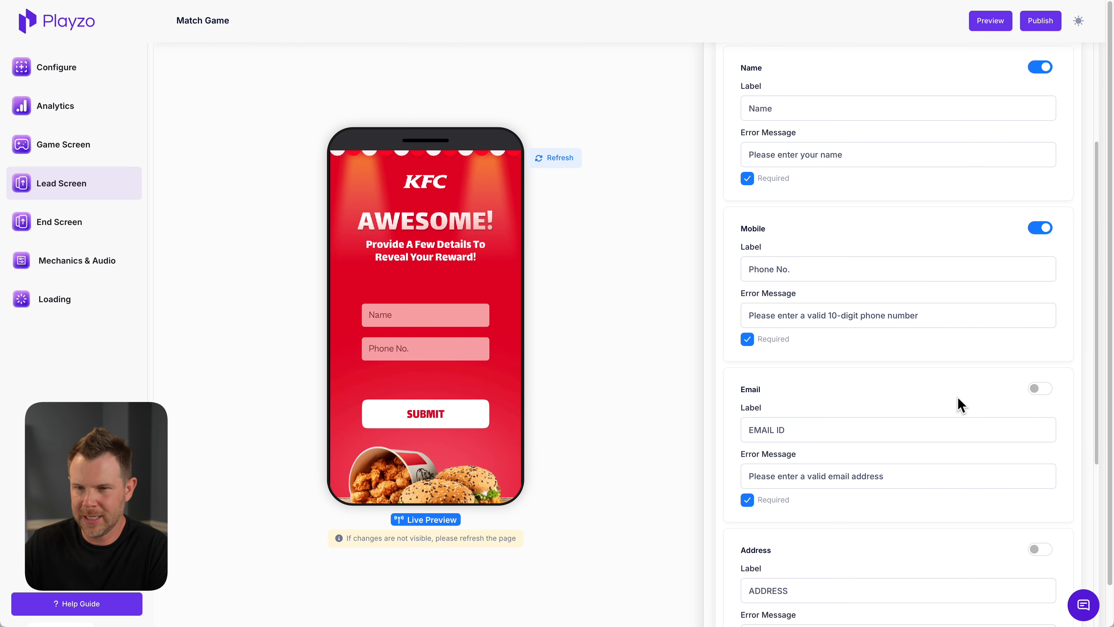
pyautogui.scroll(3, 958, 405)
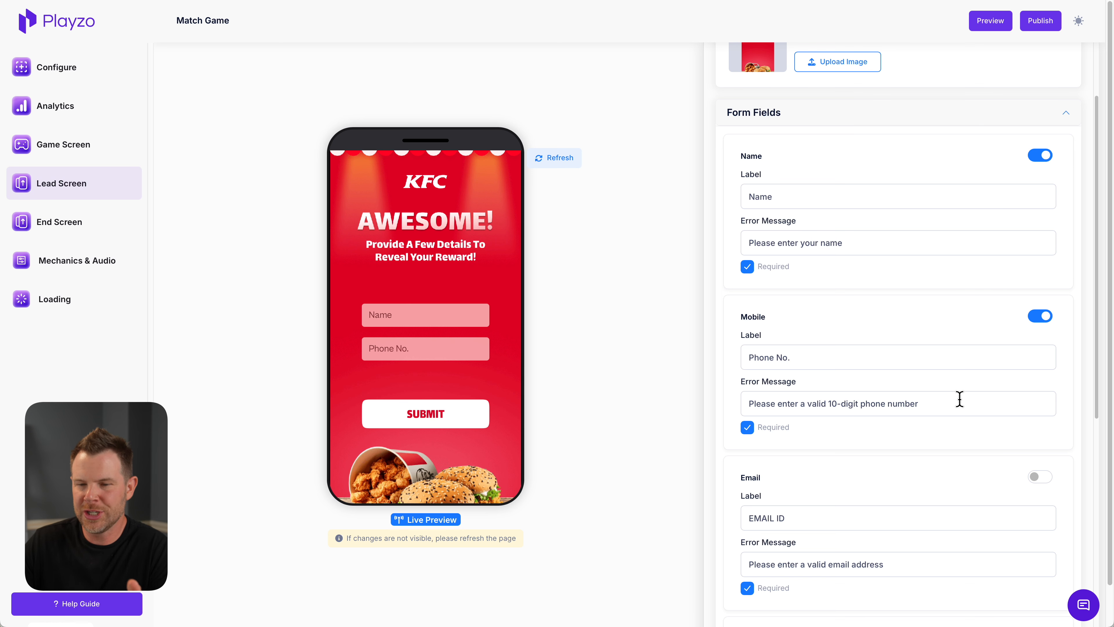
pyautogui.scroll(-2, 960, 358)
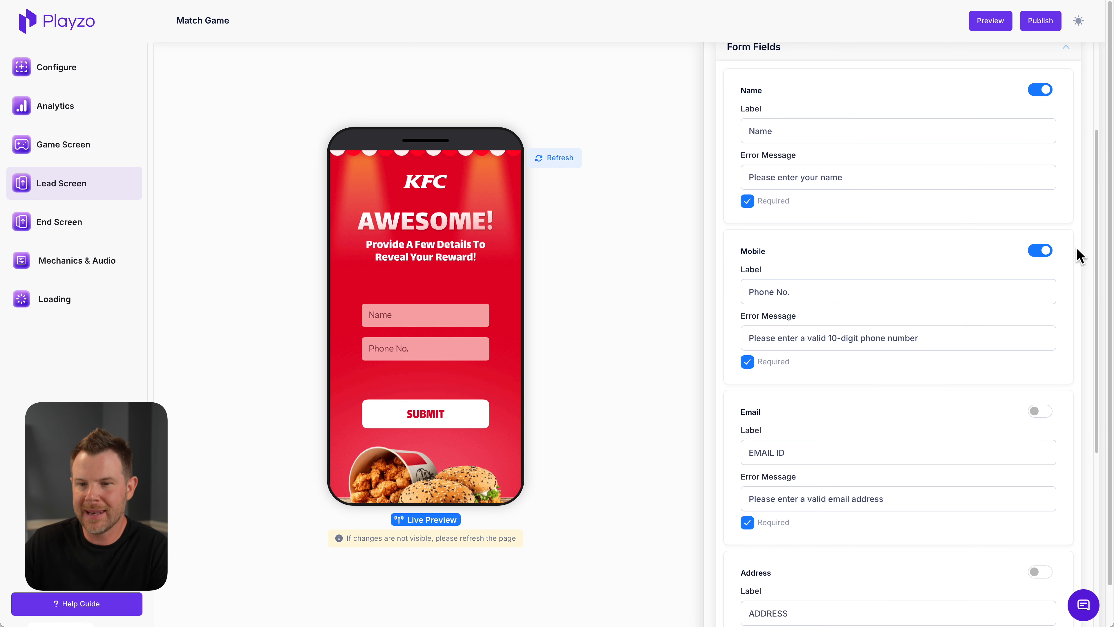
# Adjust the lead form's vertical position so the Name and Phone No. fields sit just below the heading text
pyautogui.scroll(-10, 1028, 267)
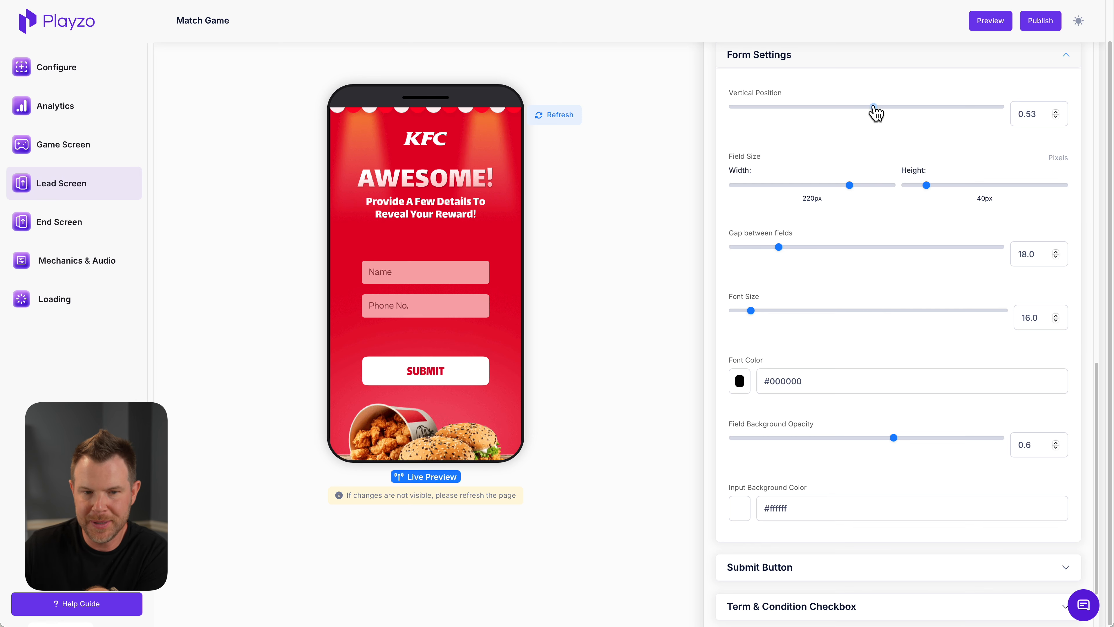
pyautogui.moveTo(874, 108); pyautogui.dragTo(845, 110)
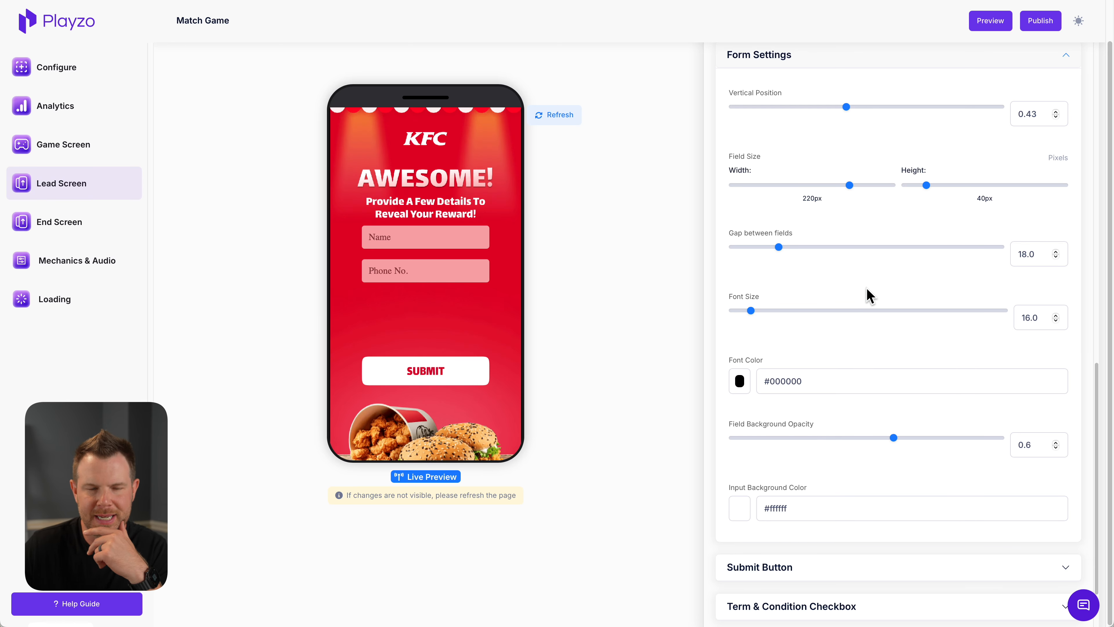
pyautogui.moveTo(846, 108); pyautogui.dragTo(854, 109)
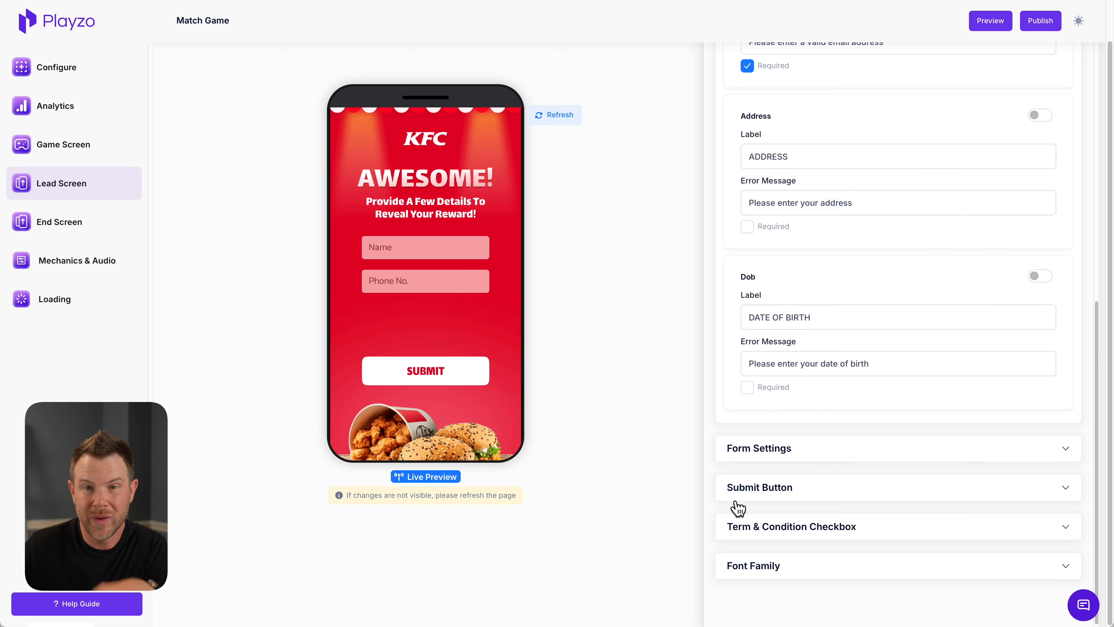
# Expand the submit button settings, then show the T&C text on the lead form and enable its required checkbox
pyautogui.click(798, 493)
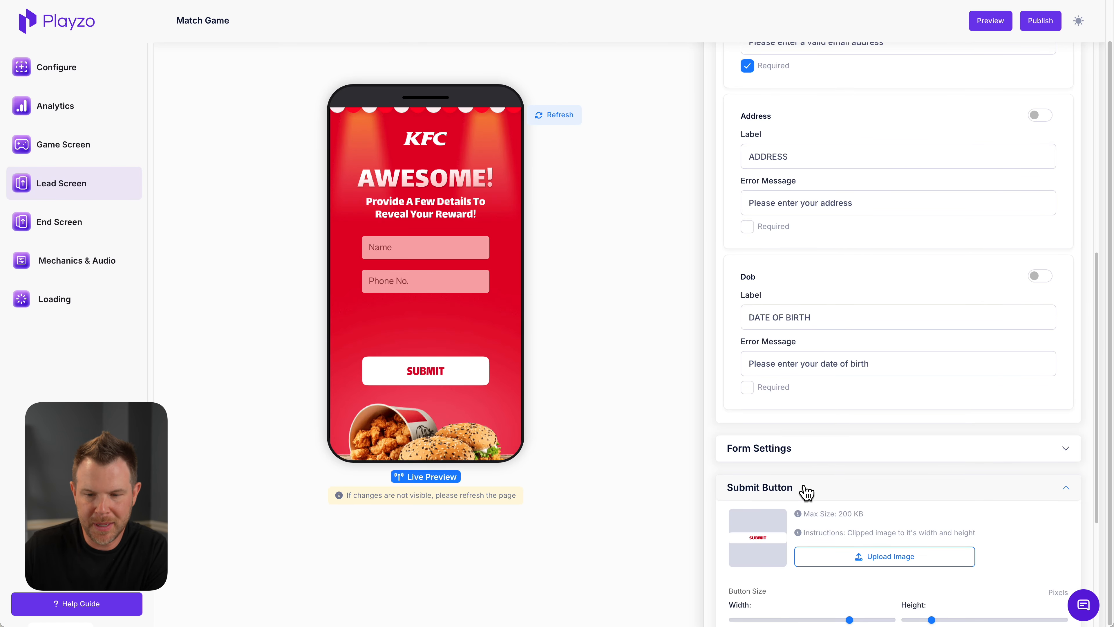
pyautogui.scroll(-5, 805, 492)
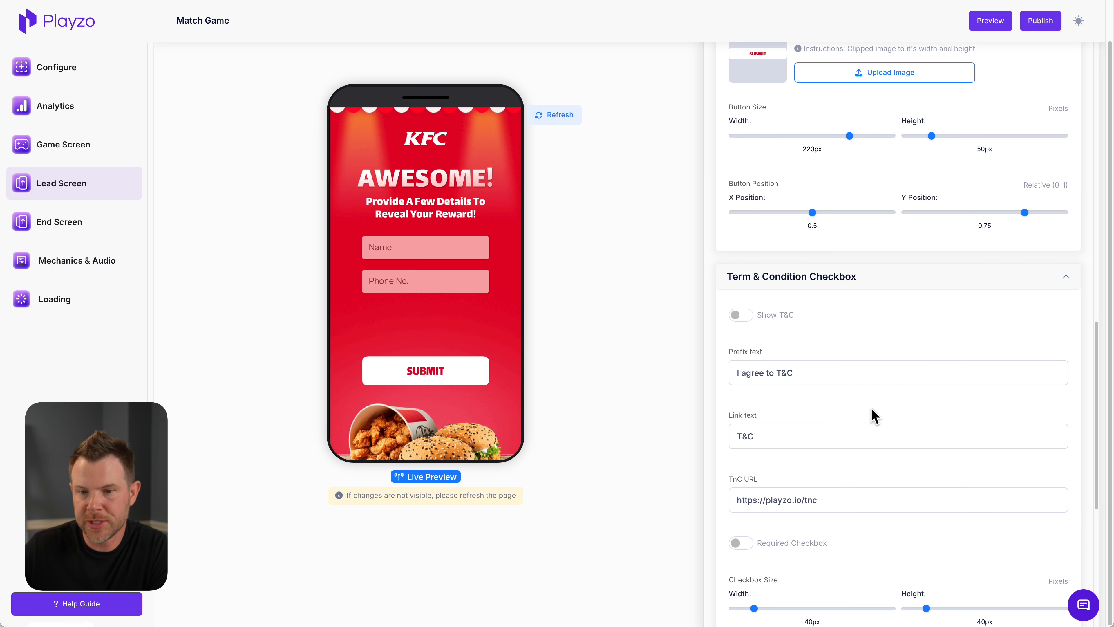
pyautogui.click(744, 315)
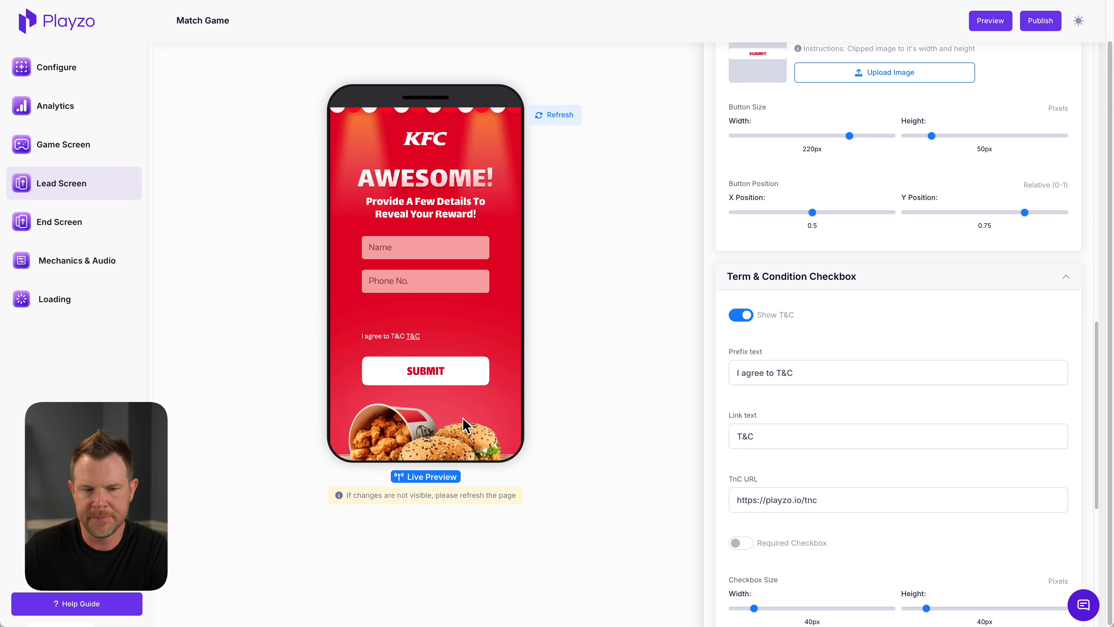
pyautogui.click(739, 546)
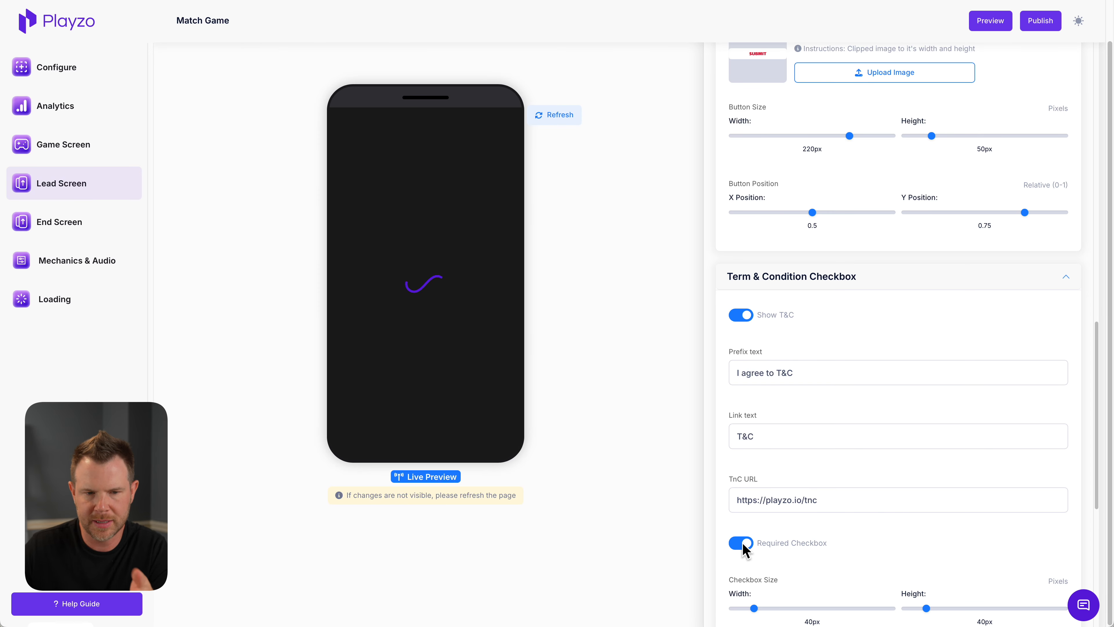
# Set the T&C checkbox size to 7 px wide and 25 px high
pyautogui.scroll(-5, 761, 391)
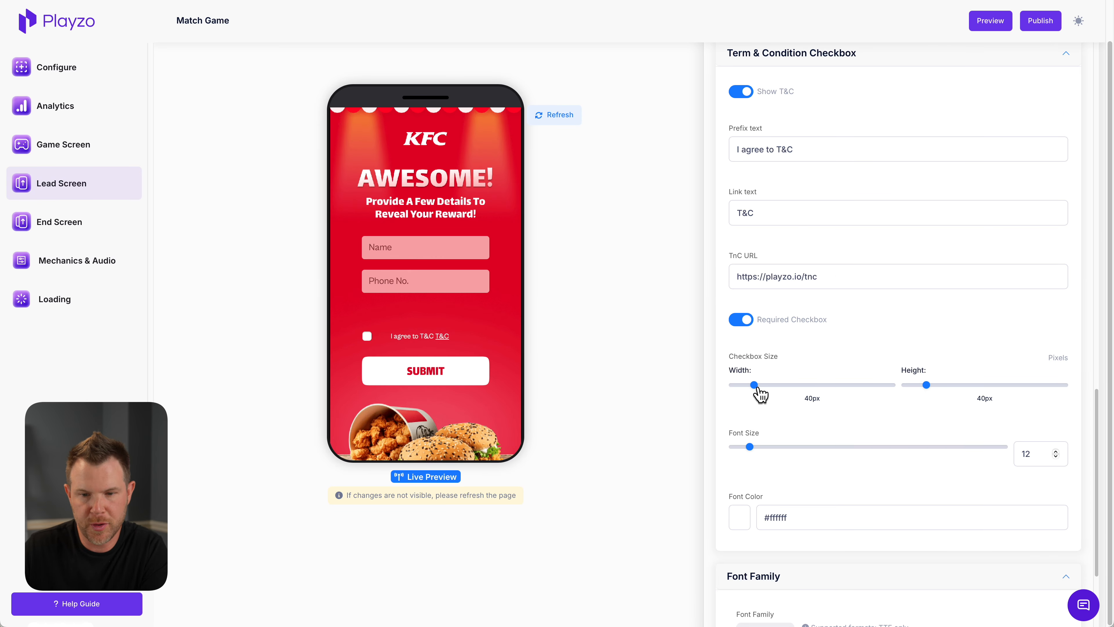
pyautogui.moveTo(754, 385); pyautogui.dragTo(769, 388)
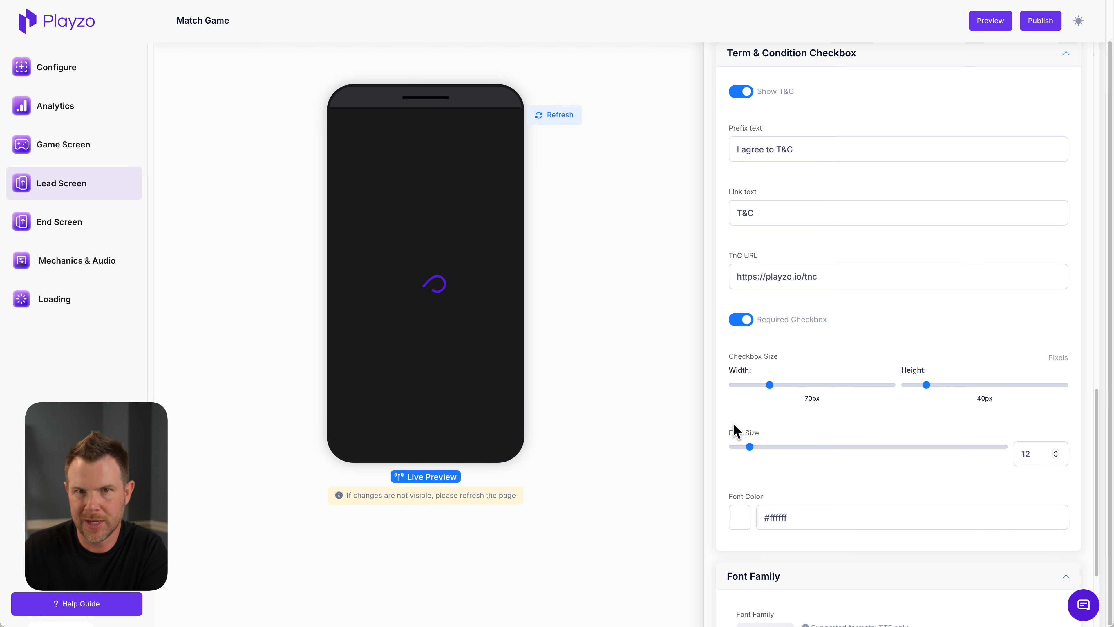
pyautogui.scroll(-3, 882, 500)
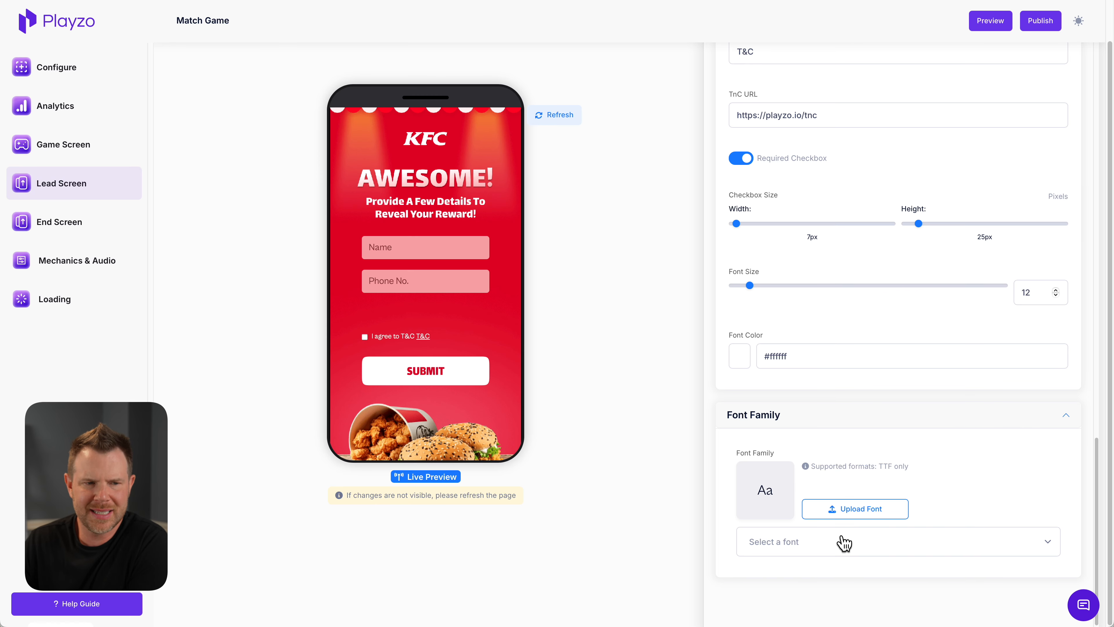
# Look through the campaign's Configure page, covering the game profile, screen flow and custom domain settings
pyautogui.click(43, 70)
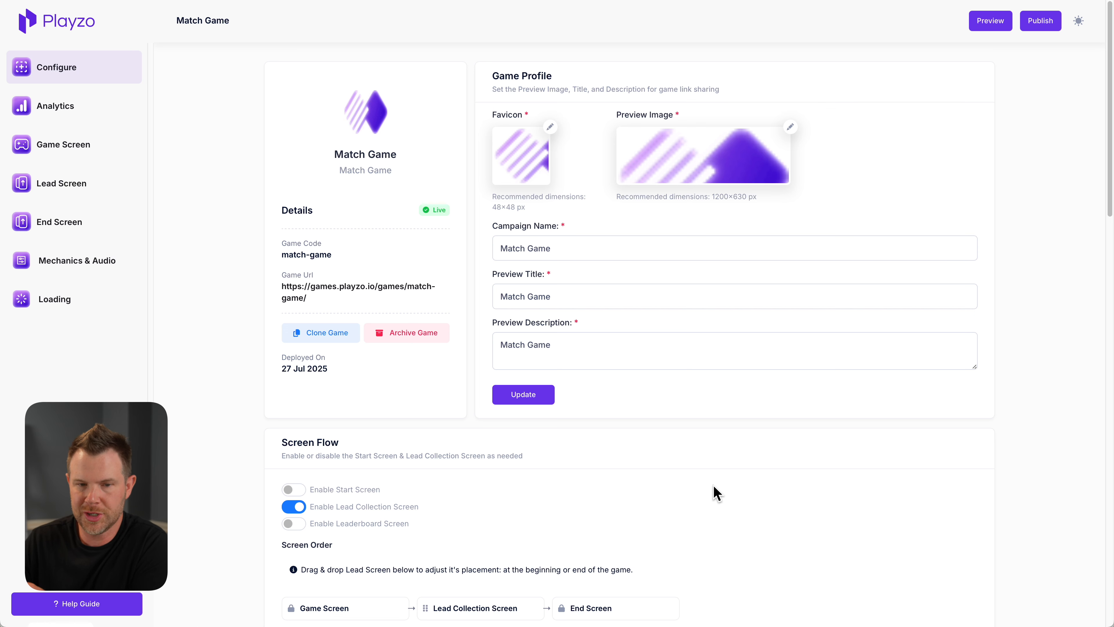
pyautogui.scroll(-3, 723, 523)
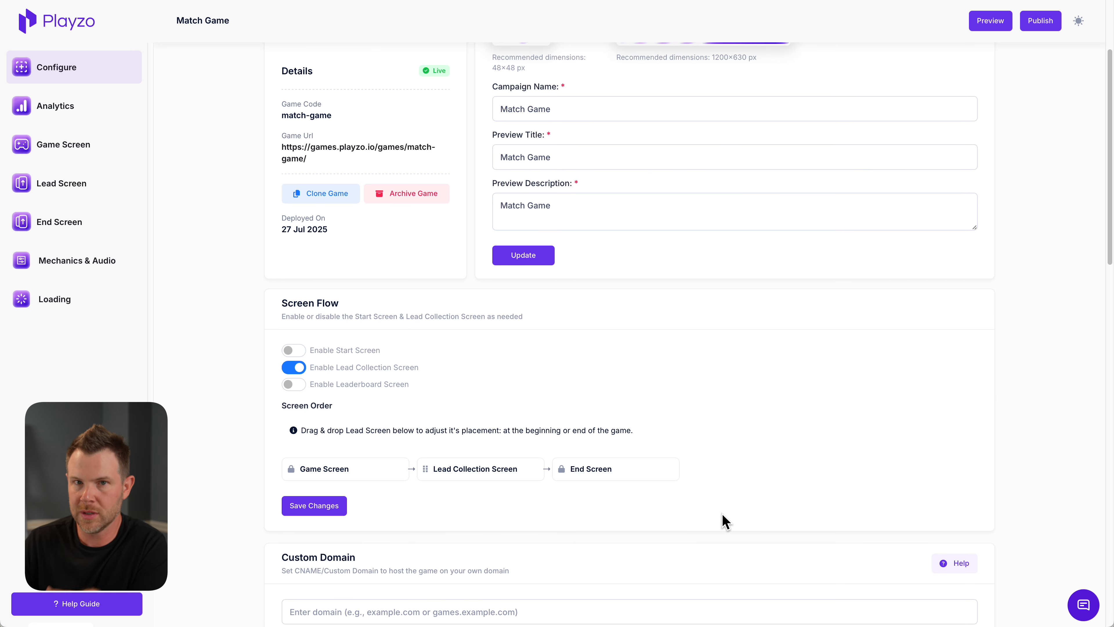
pyautogui.scroll(-2, 725, 521)
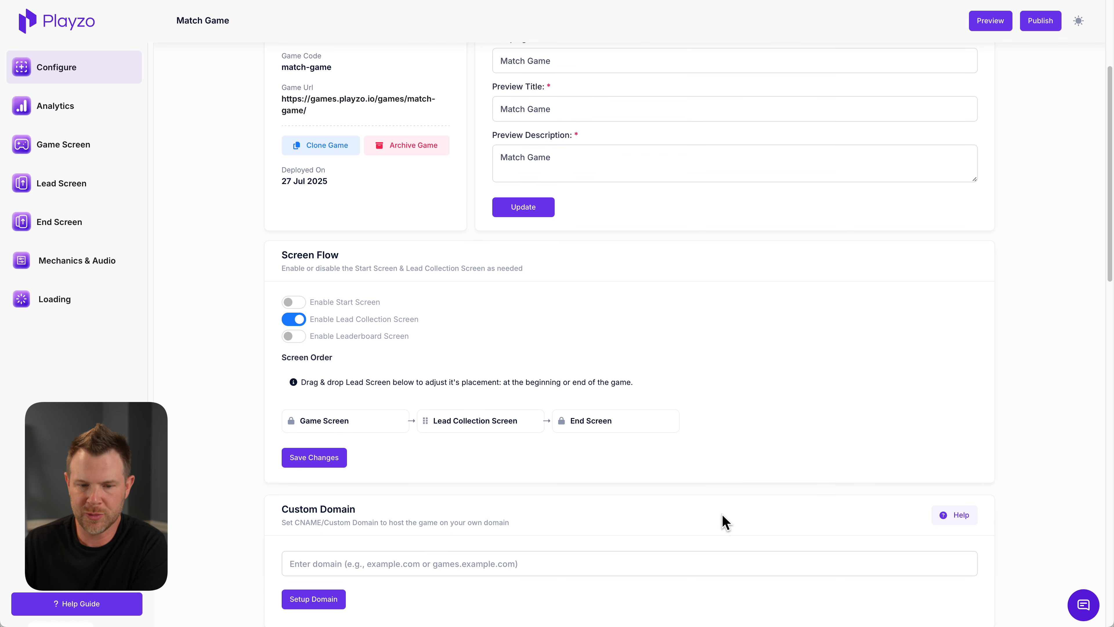
pyautogui.scroll(-1, 724, 518)
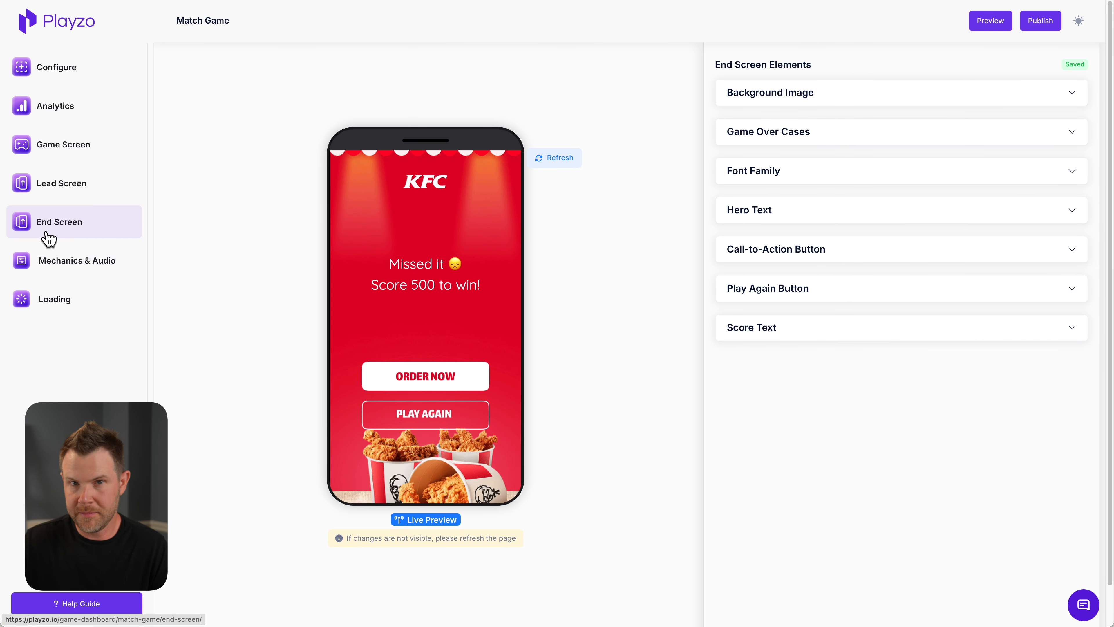
# Examine the End Screen's background image and game over cases, and open the lose case for editing
pyautogui.click(864, 100)
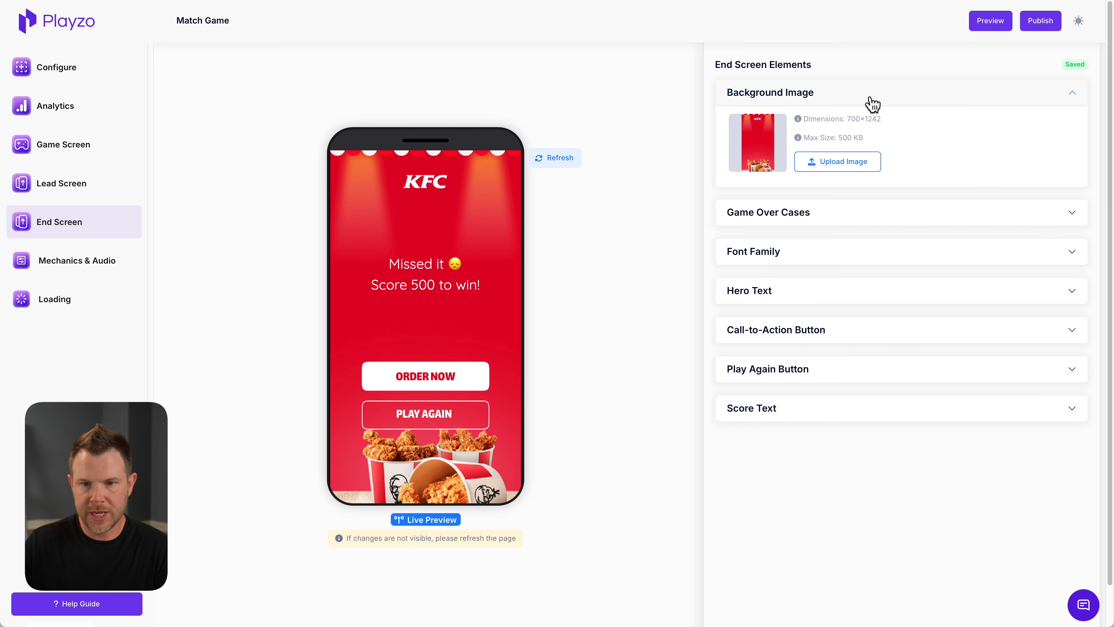
pyautogui.click(861, 216)
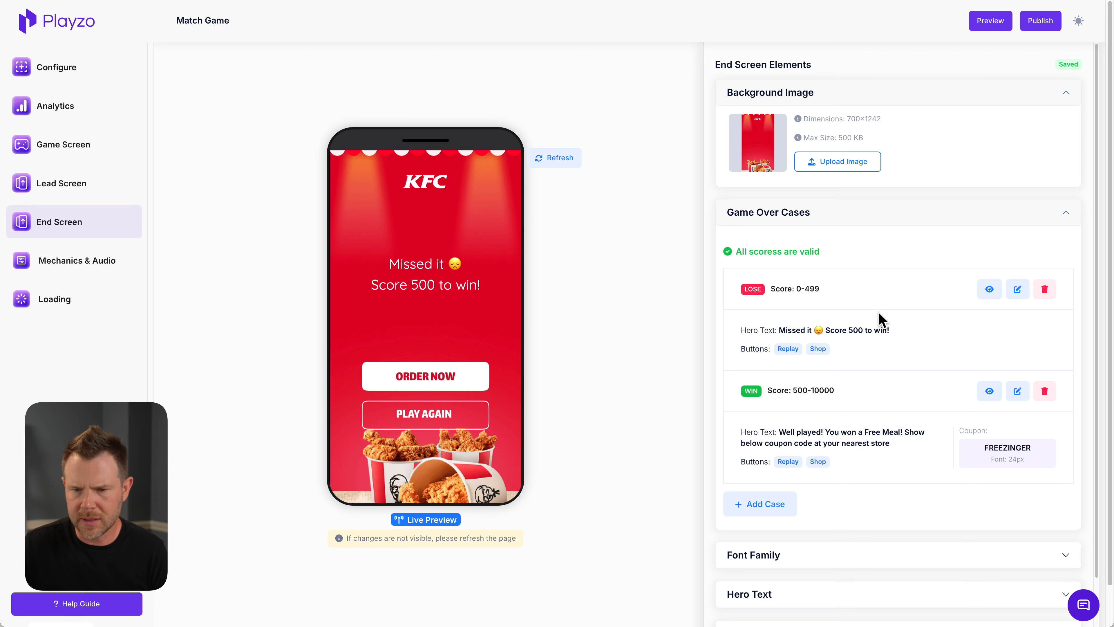
pyautogui.click(1021, 293)
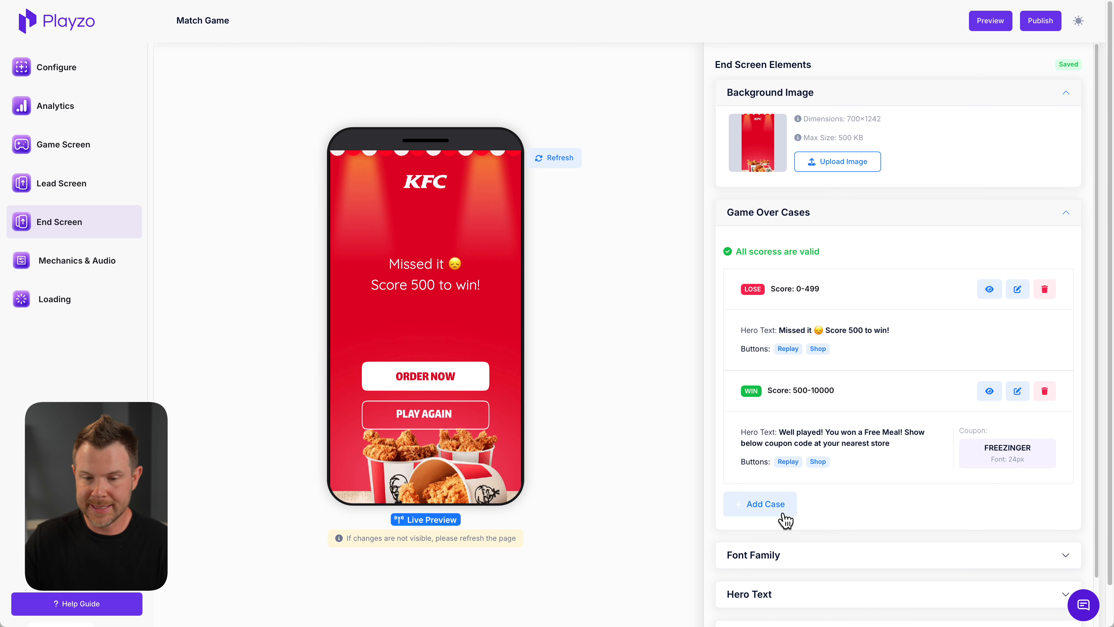
# Look at the view types offered for a new game over case, cancel it and return to the lose case
pyautogui.click(761, 505)
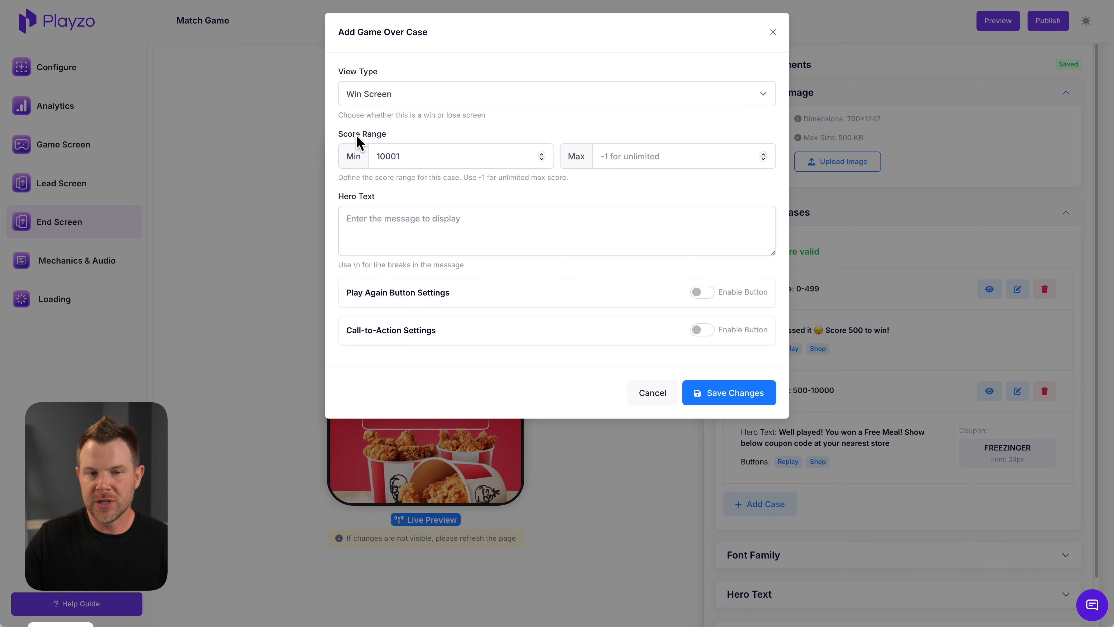
pyautogui.click(376, 99)
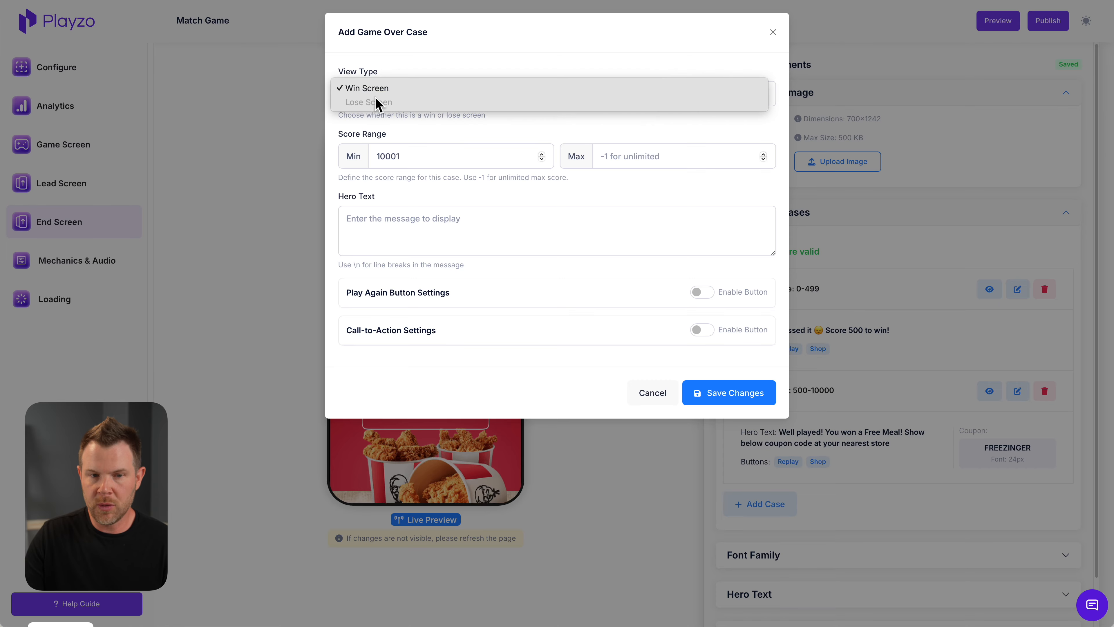
pyautogui.click(656, 393)
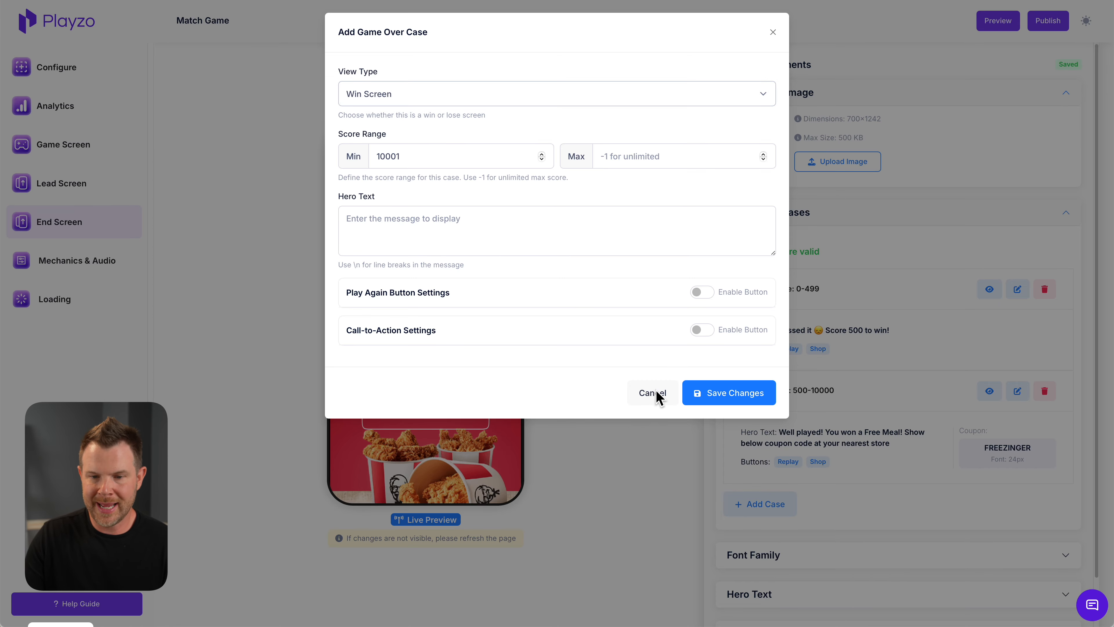
pyautogui.click(656, 393)
pyautogui.click(1017, 291)
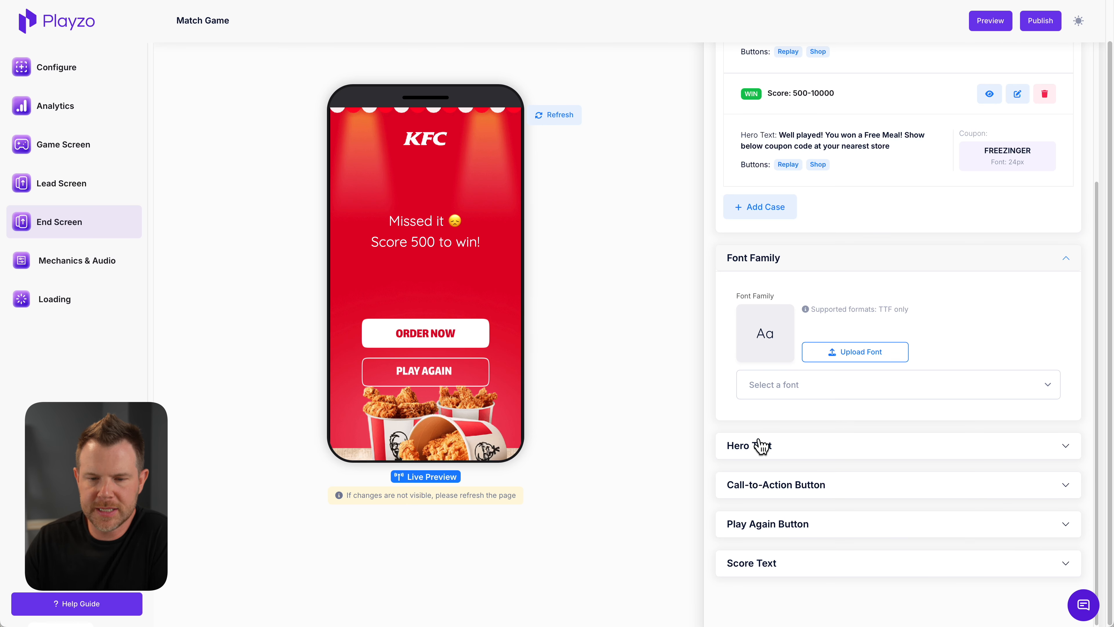
# Examine the End Screen's hero text settings for position, font size and font color
pyautogui.click(827, 452)
pyautogui.scroll(-1, 949, 532)
pyautogui.scroll(-5, 948, 534)
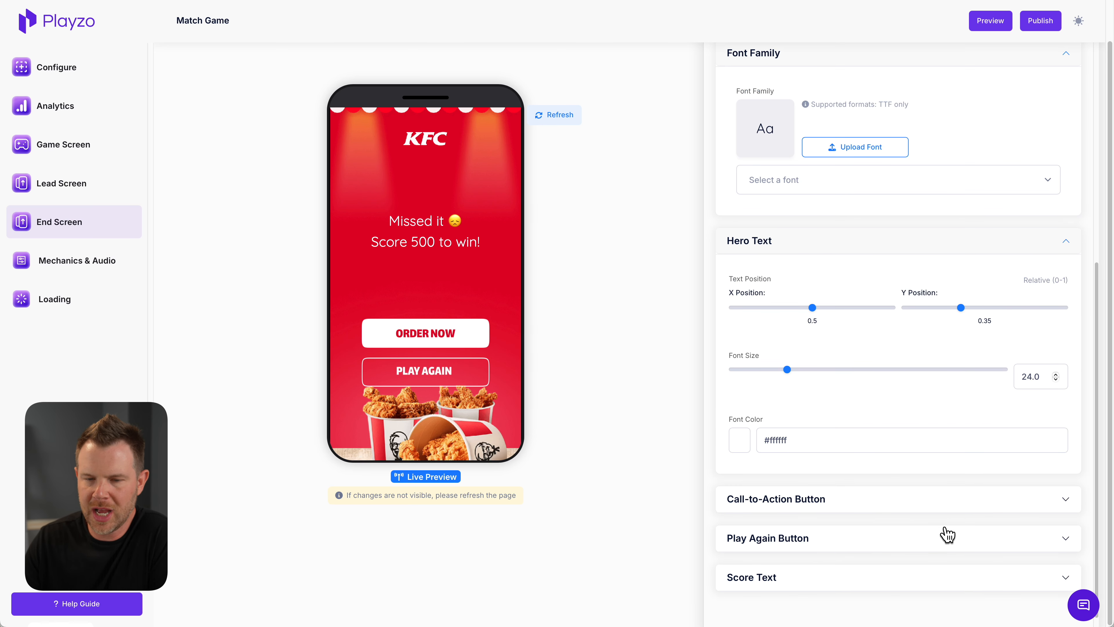
# Examine the End Screen's call-to-action and play again button settings for image, size and position
pyautogui.click(1063, 486)
pyautogui.scroll(-2, 944, 480)
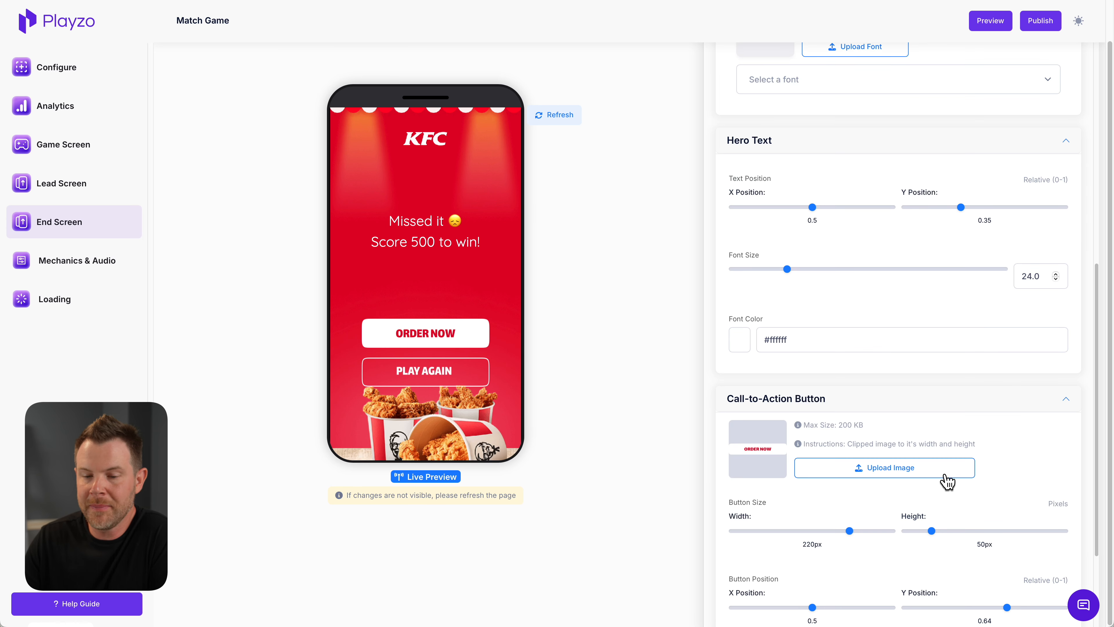
pyautogui.scroll(-7, 924, 509)
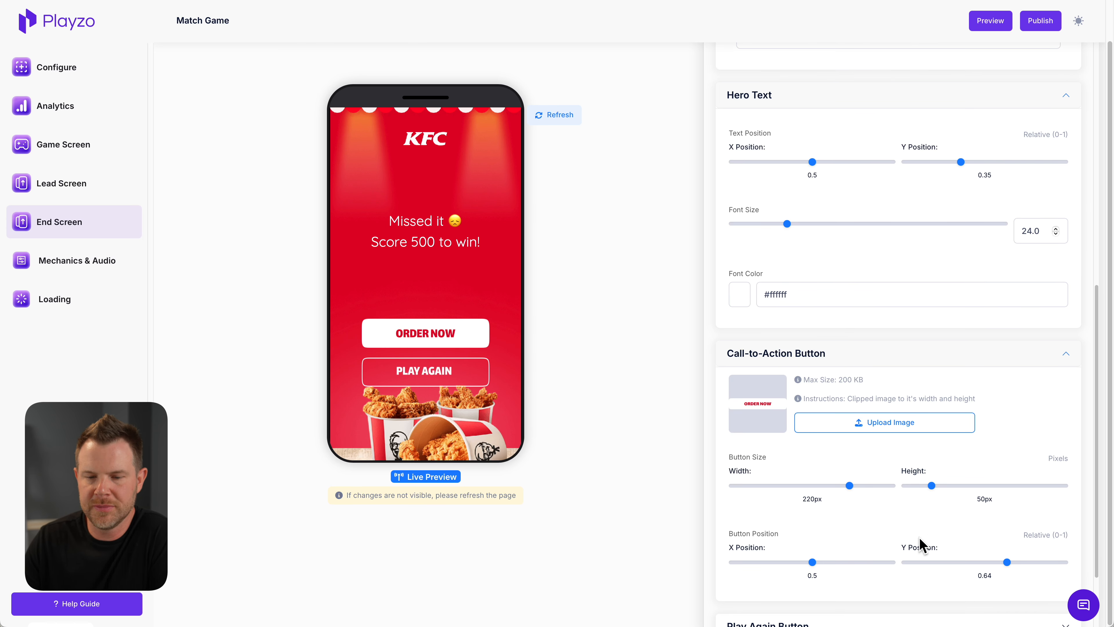
pyautogui.click(730, 333)
pyautogui.scroll(-1, 968, 536)
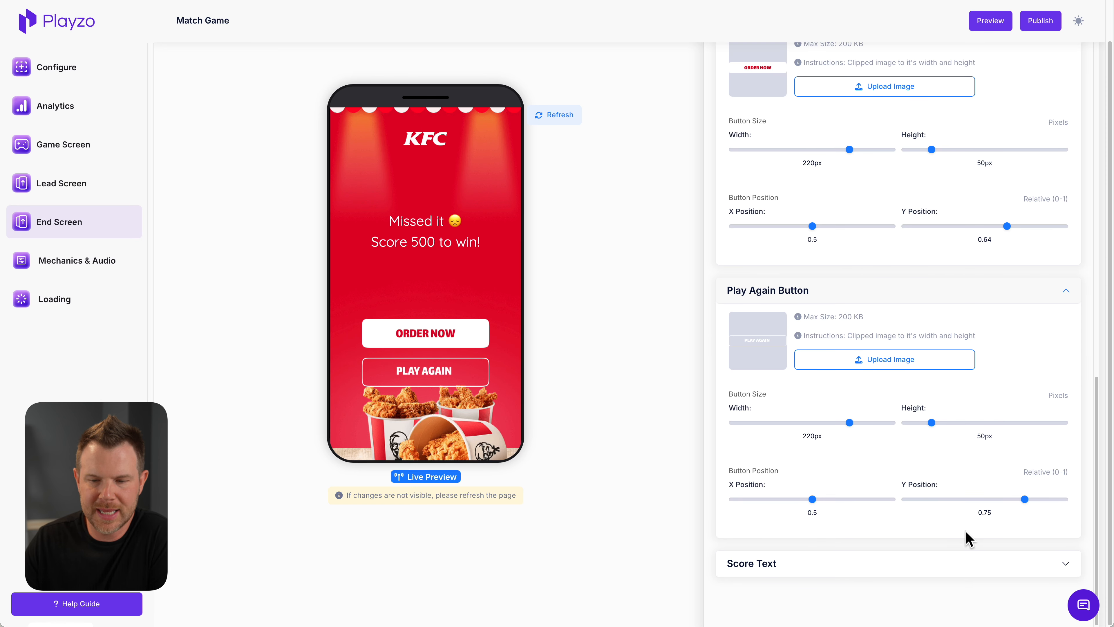
# Look at the End Screen's score text settings and the sound settings under Mechanics & Audio
pyautogui.click(888, 570)
pyautogui.scroll(-8, 929, 575)
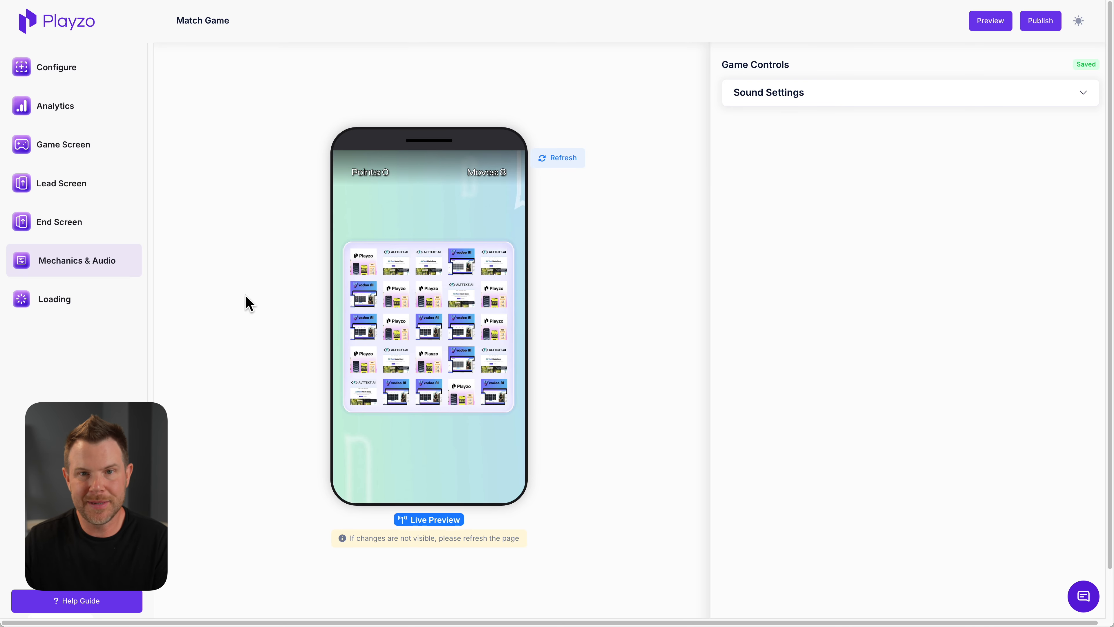
pyautogui.click(963, 98)
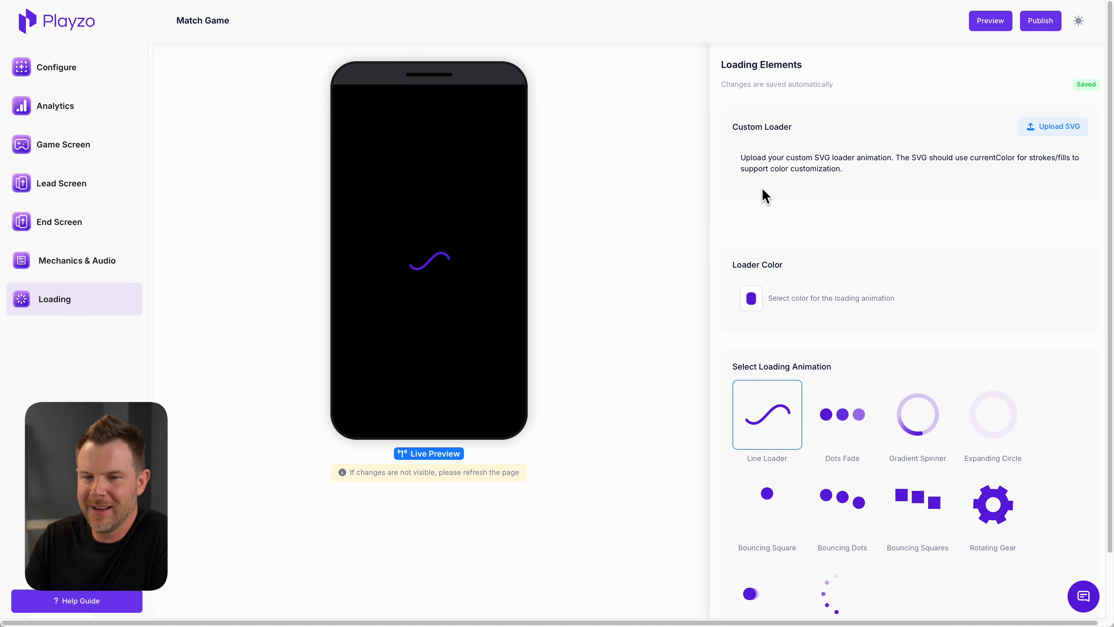
# Review the Loading page's animation options and set the loader color to orange-red
pyautogui.scroll(-1, 927, 529)
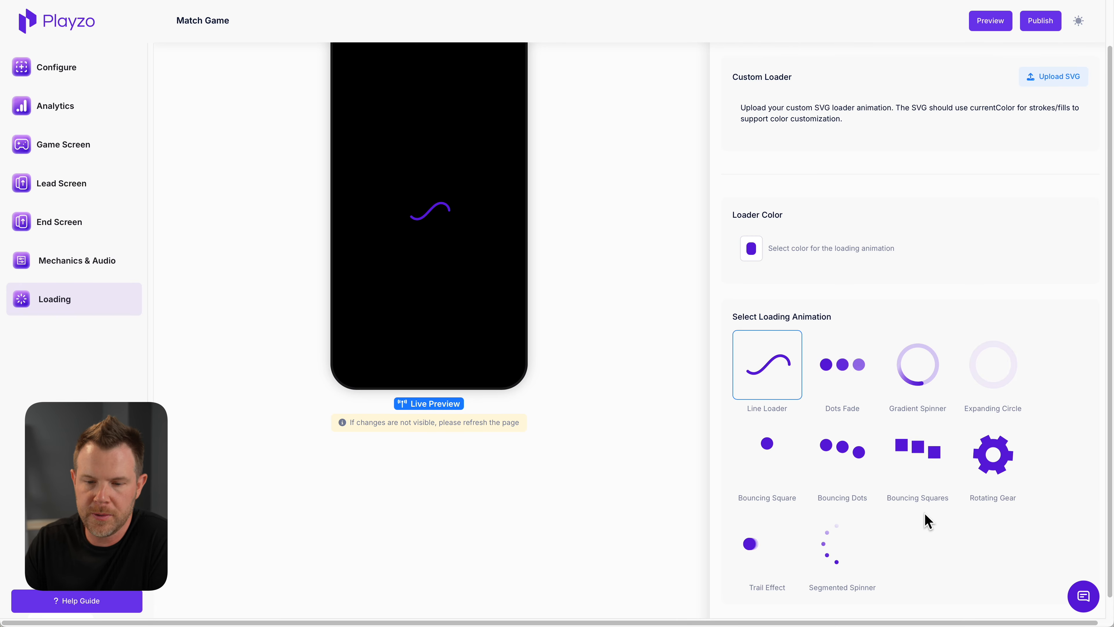
pyautogui.scroll(1, 925, 520)
pyautogui.click(751, 300)
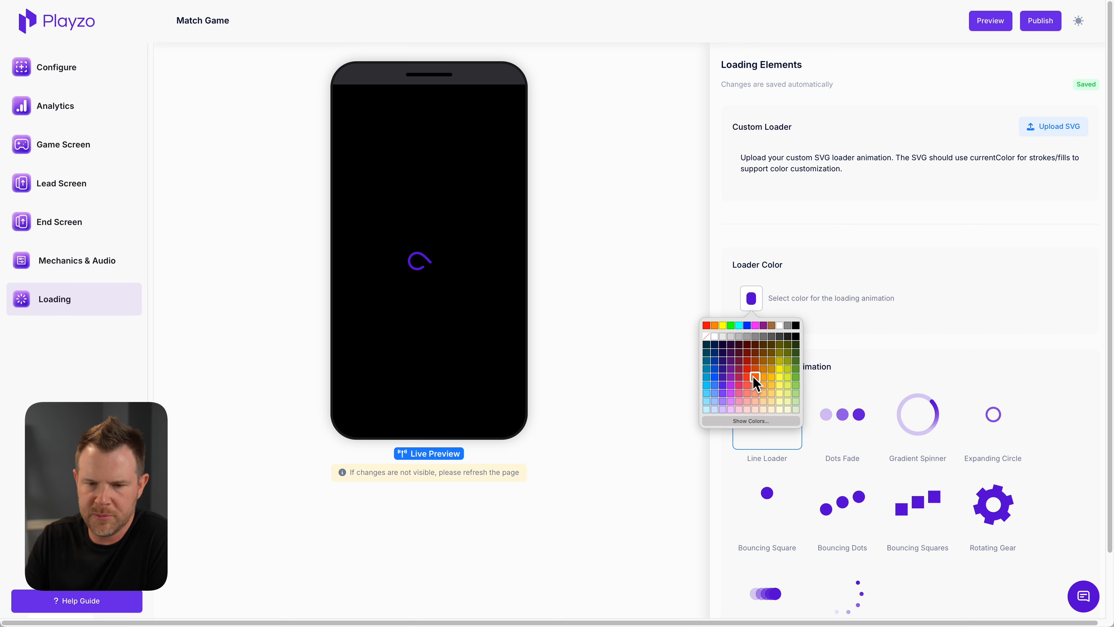
pyautogui.click(746, 384)
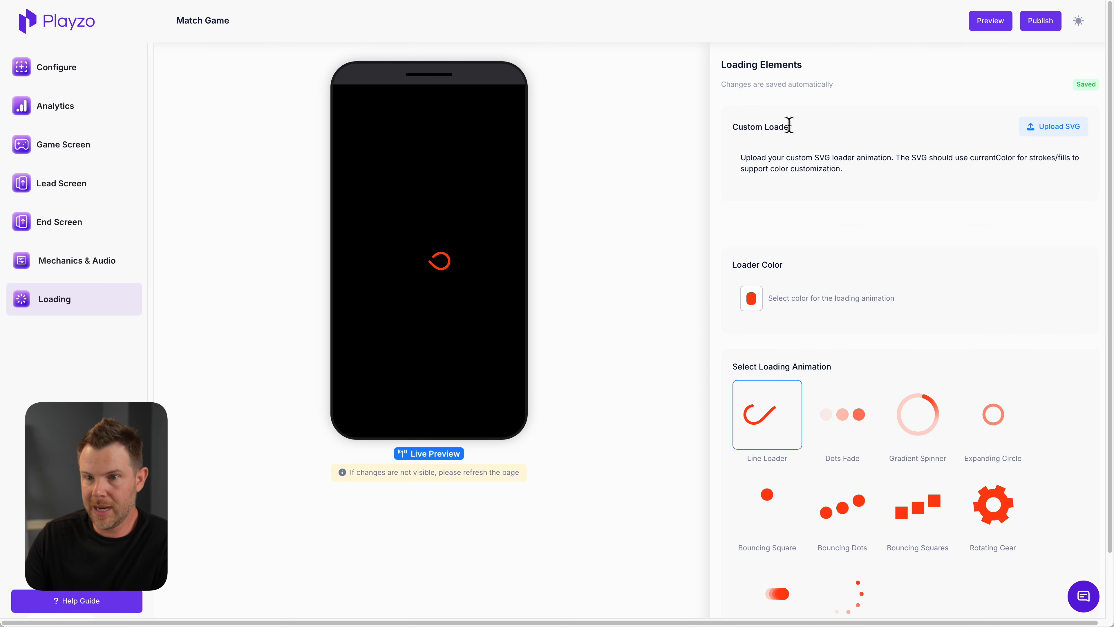
# Publish the Match Game campaign and close the dialog with its game URL, embed code and sharing options
pyautogui.click(1049, 23)
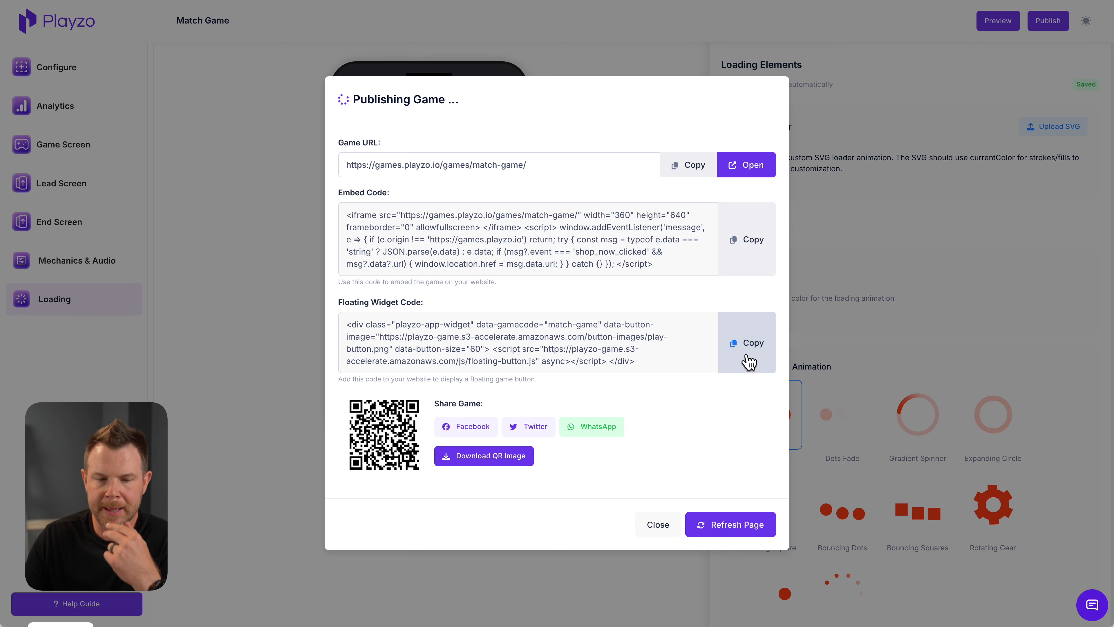
pyautogui.click(660, 525)
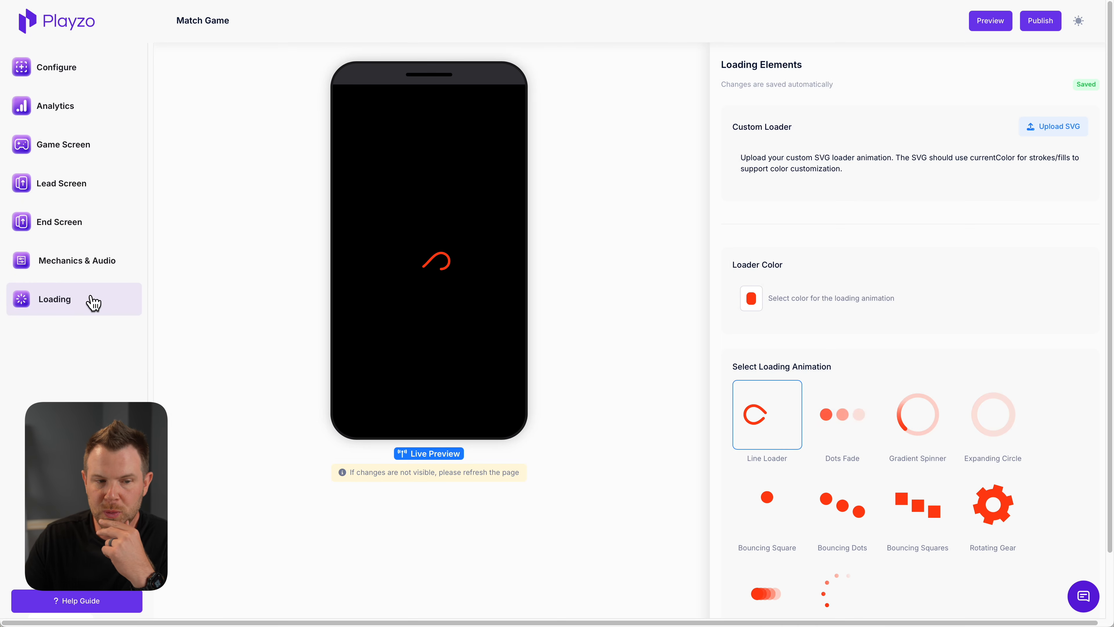
# Return to the campaign's Configure page and review the screen flow and custom domain sections
pyautogui.click(53, 78)
pyautogui.scroll(-1, 697, 549)
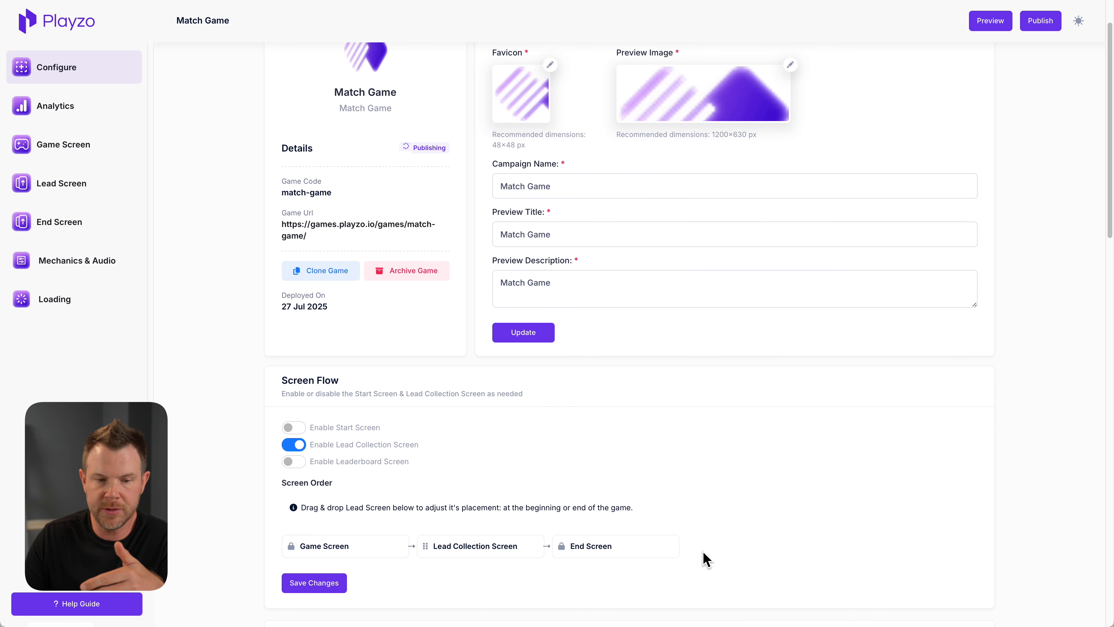
pyautogui.scroll(-4, 702, 551)
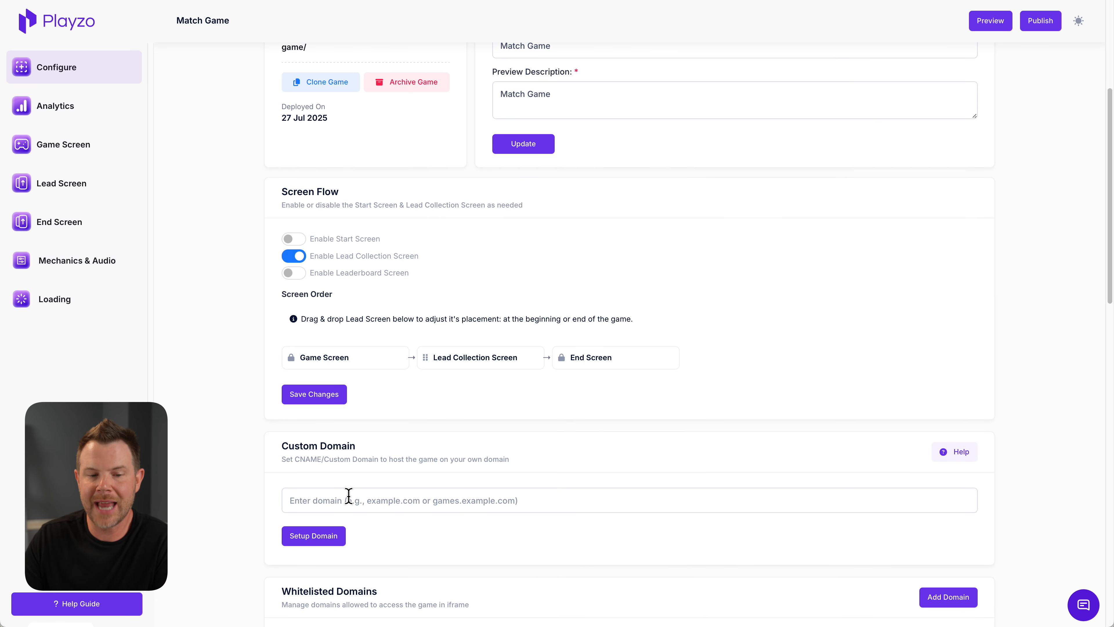
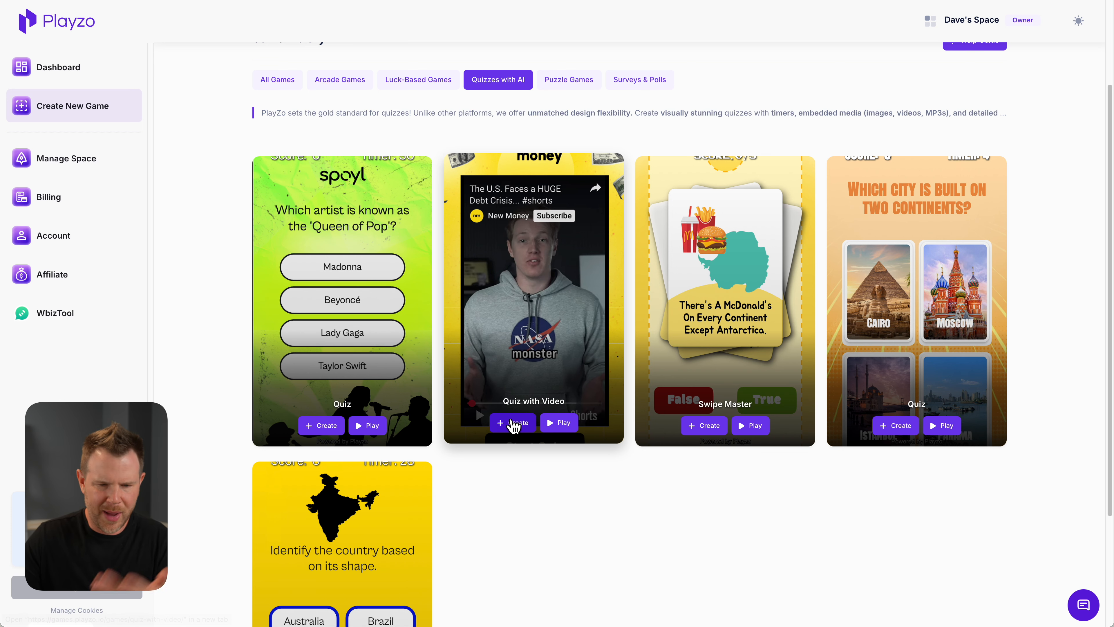
# Create a game campaign titled "Video Quiz" from the Quiz with Video template
pyautogui.click(513, 424)
pyautogui.click(486, 308)
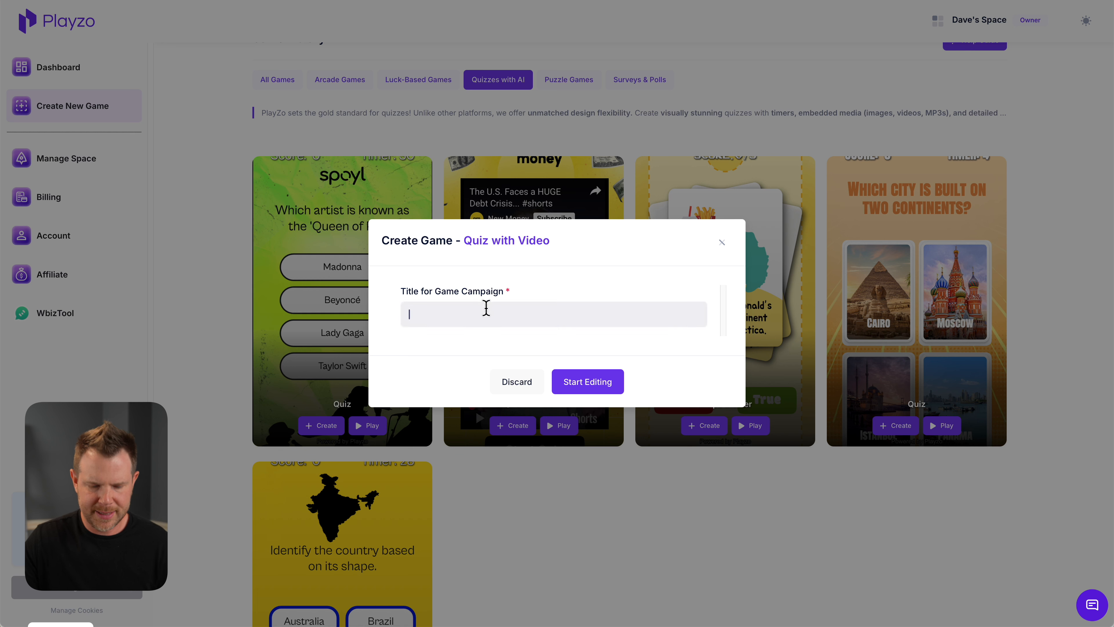
pyautogui.write('Video Quiz')
pyautogui.click(601, 389)
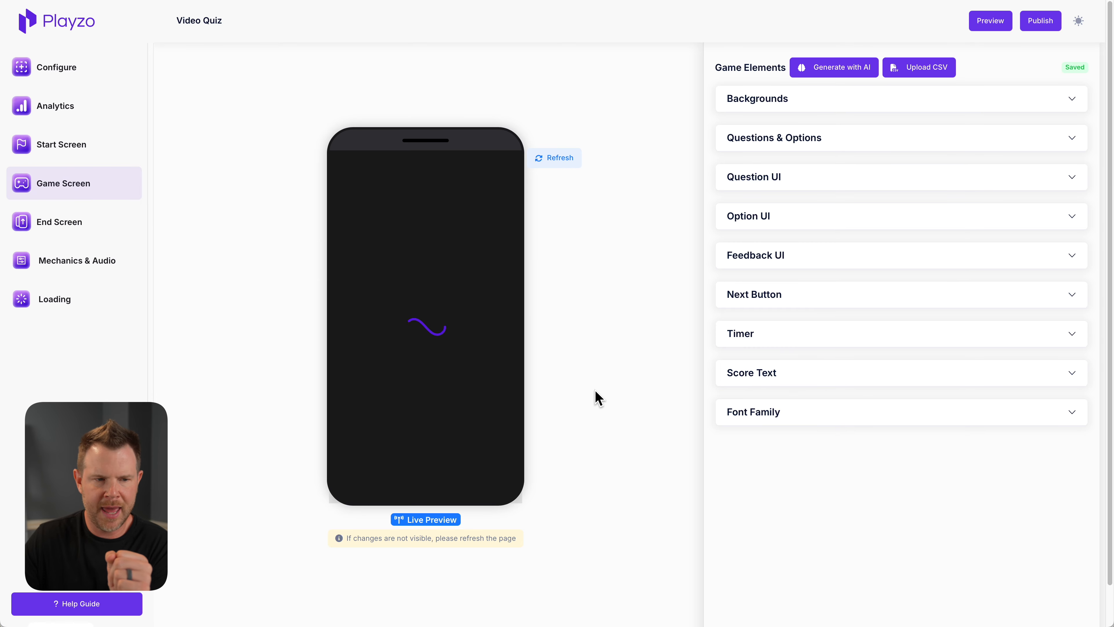
# Look over the Start Screen preview and the Questions & Options section of the Game Screen
pyautogui.click(77, 148)
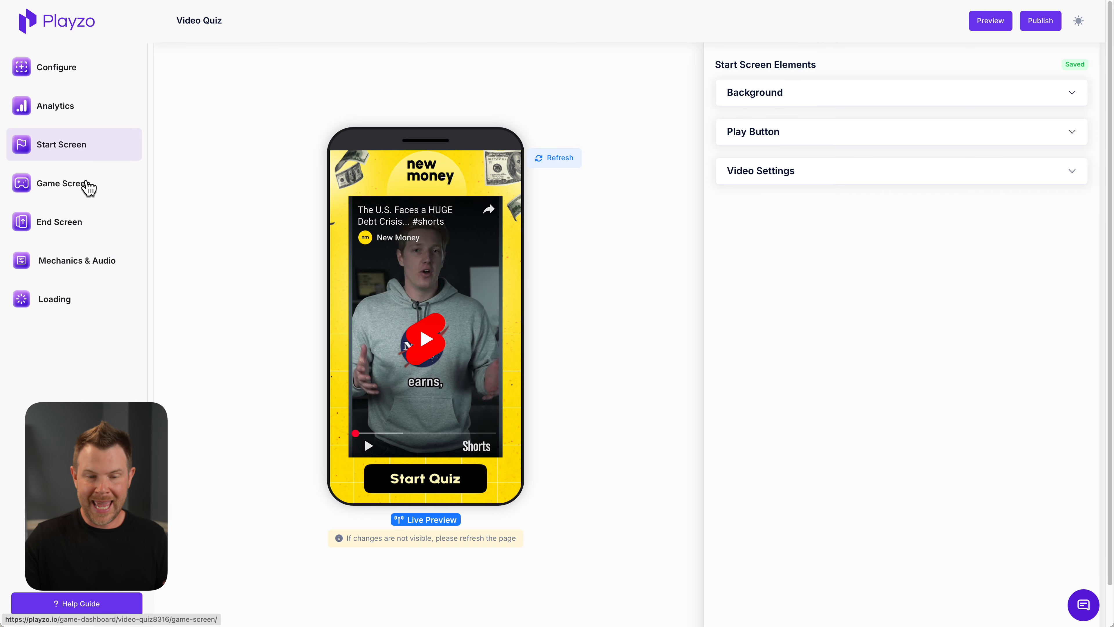
pyautogui.click(83, 186)
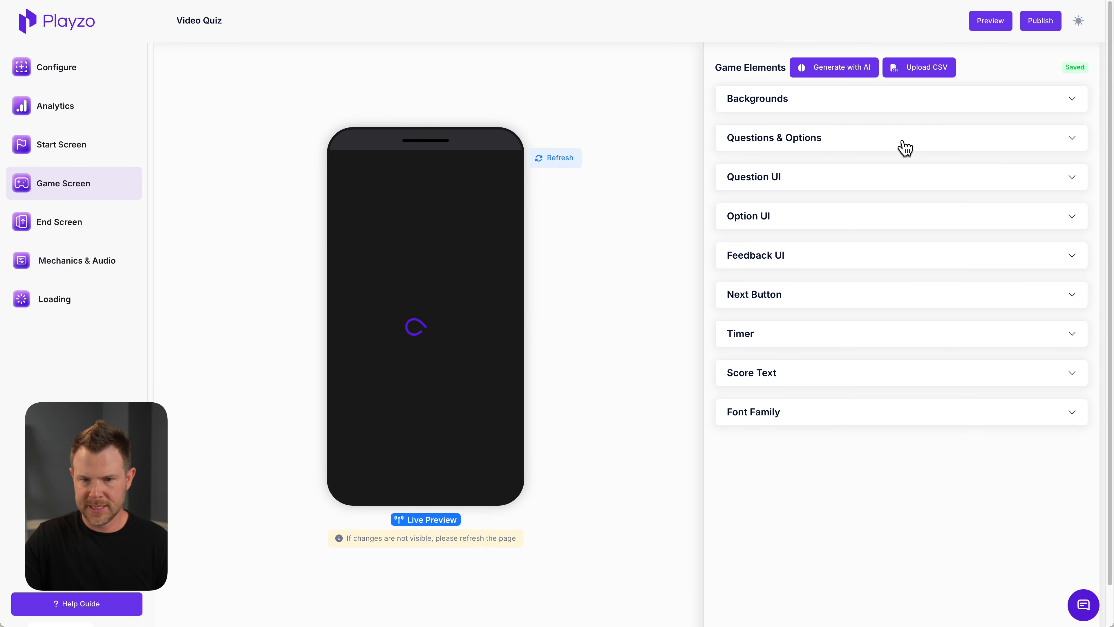
pyautogui.click(805, 142)
pyautogui.scroll(-3, 828, 307)
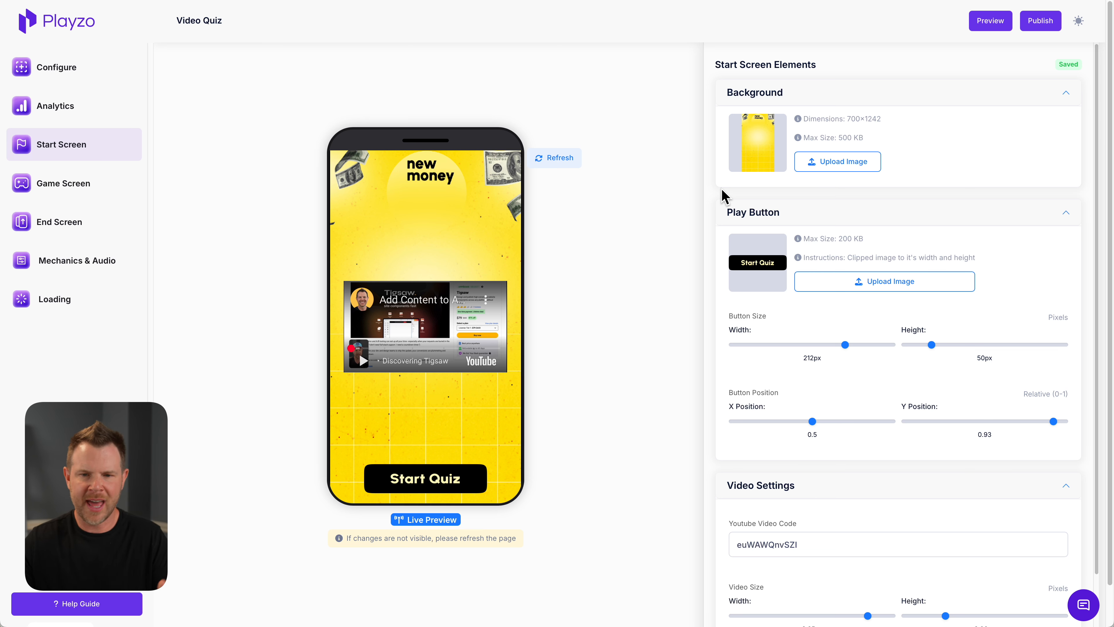
# Review the Start Screen's background, play button and video settings, and increase the height of the embedded YouTube video
pyautogui.moveTo(763, 148)
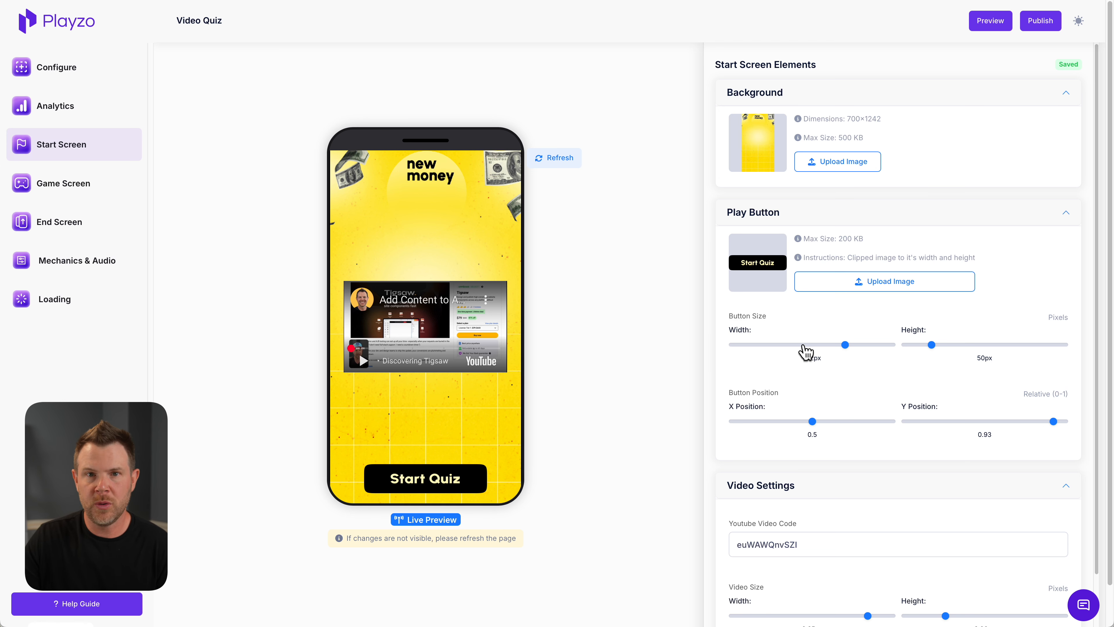
pyautogui.scroll(-2, 805, 351)
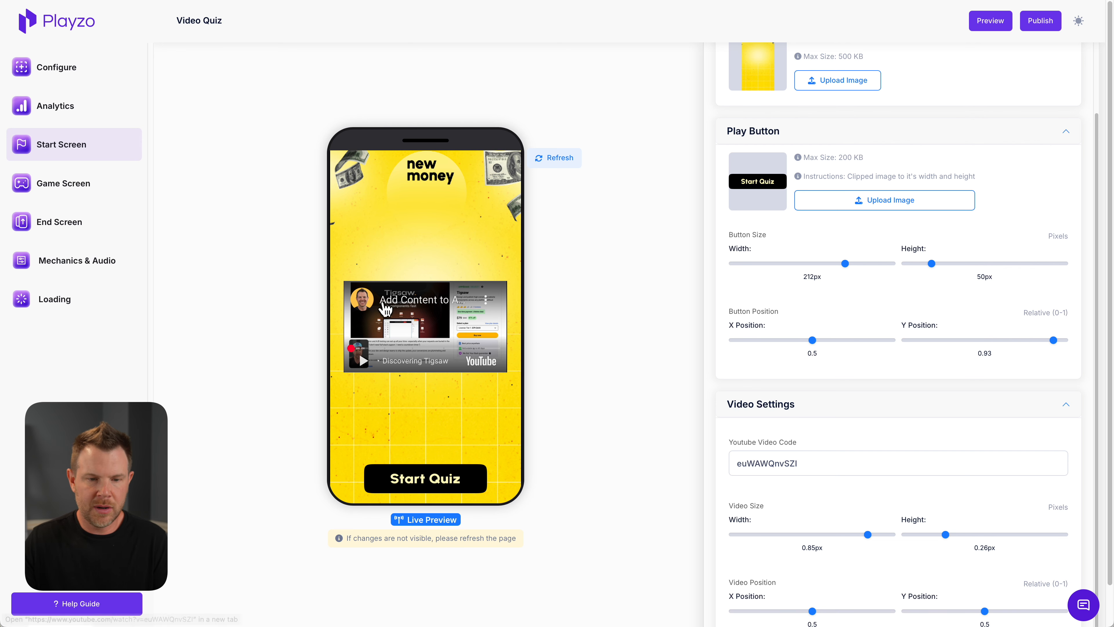
pyautogui.scroll(-1, 943, 555)
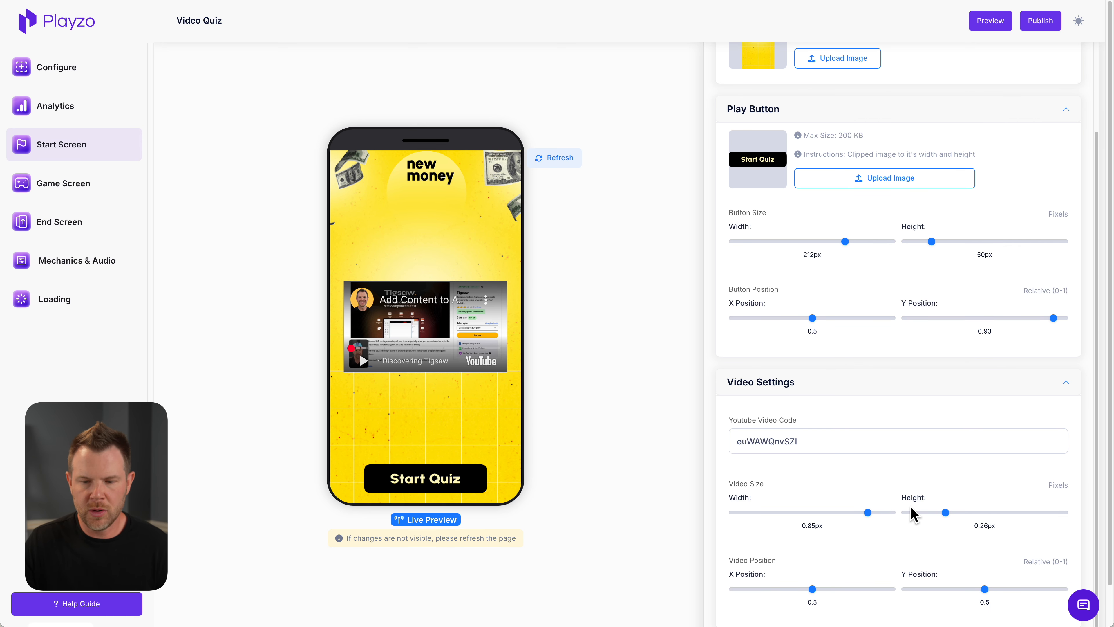
pyautogui.moveTo(946, 513); pyautogui.dragTo(1022, 512)
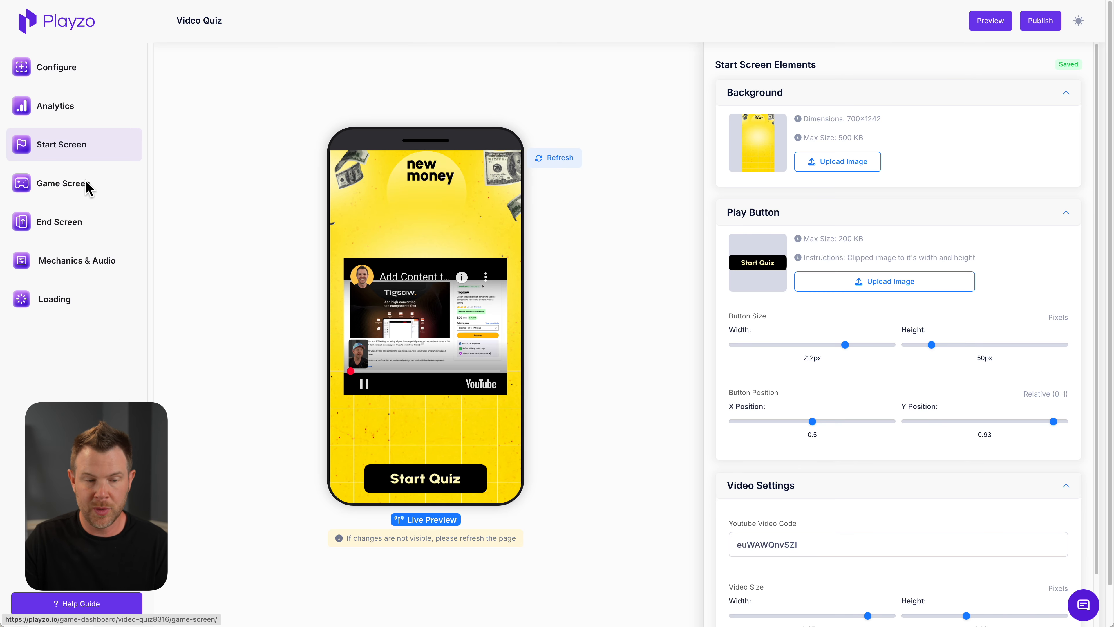
# Generate 3 hard Game Screen questions with AI from the prompt "Create a quiz to test users on the basics of HTML"
pyautogui.click(89, 188)
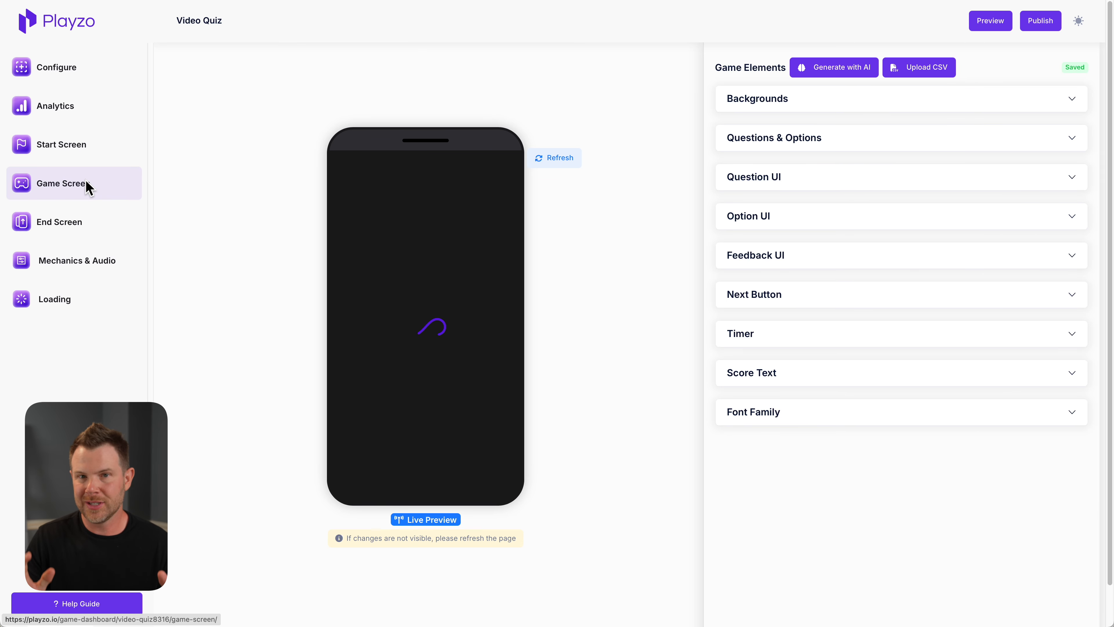
pyautogui.click(840, 75)
pyautogui.write('Create a quiz to test users on the basics of HTML')
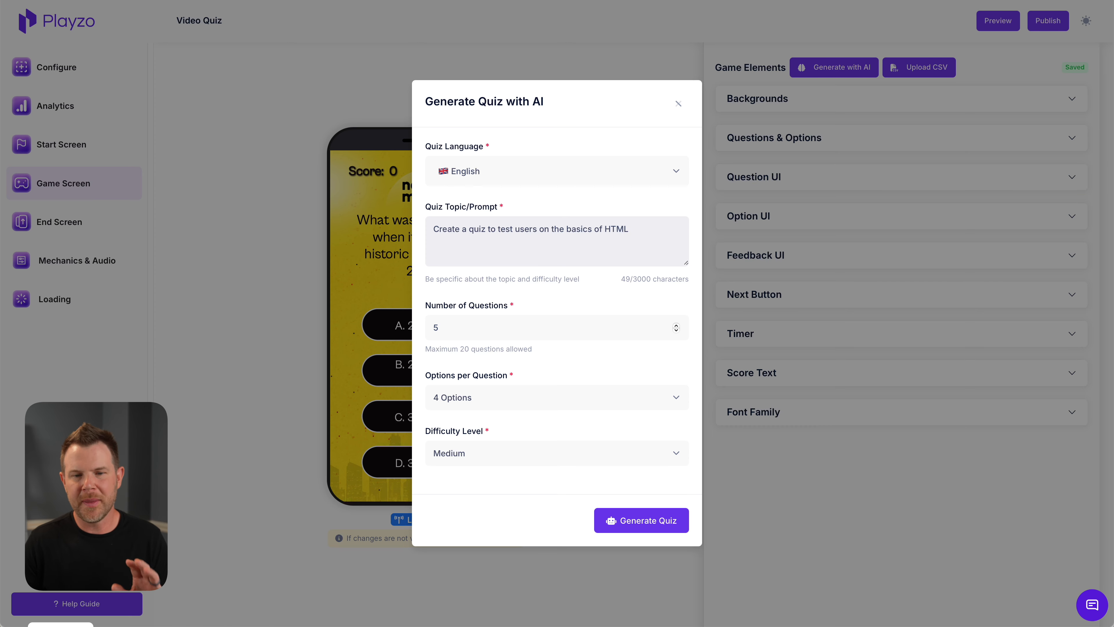
pyautogui.click(675, 330)
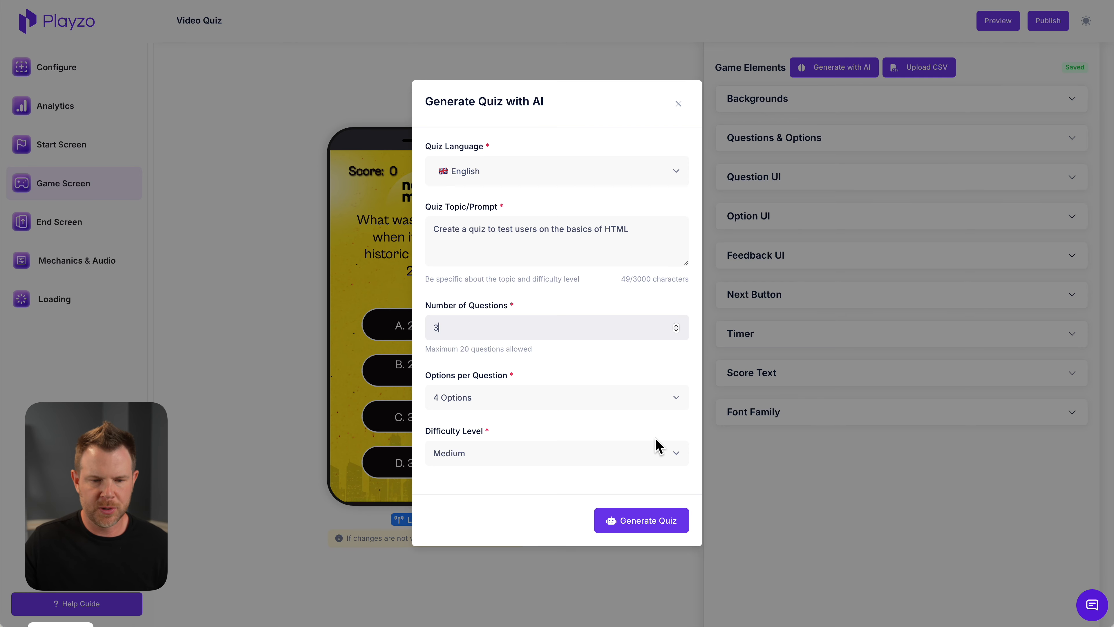
pyautogui.click(660, 458)
pyautogui.click(665, 460)
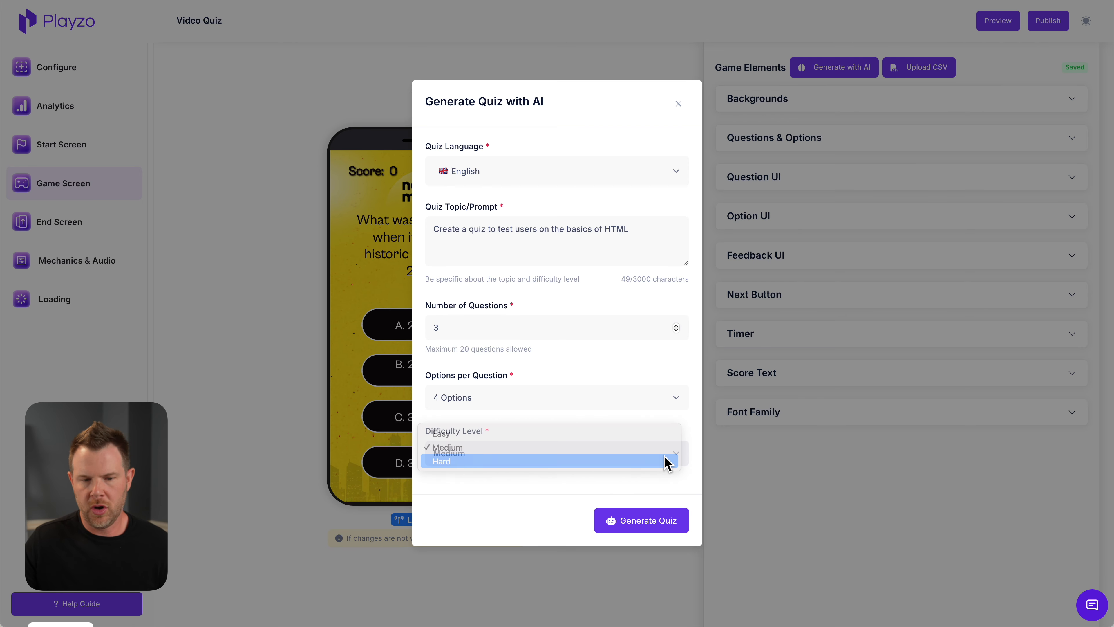
pyautogui.click(676, 530)
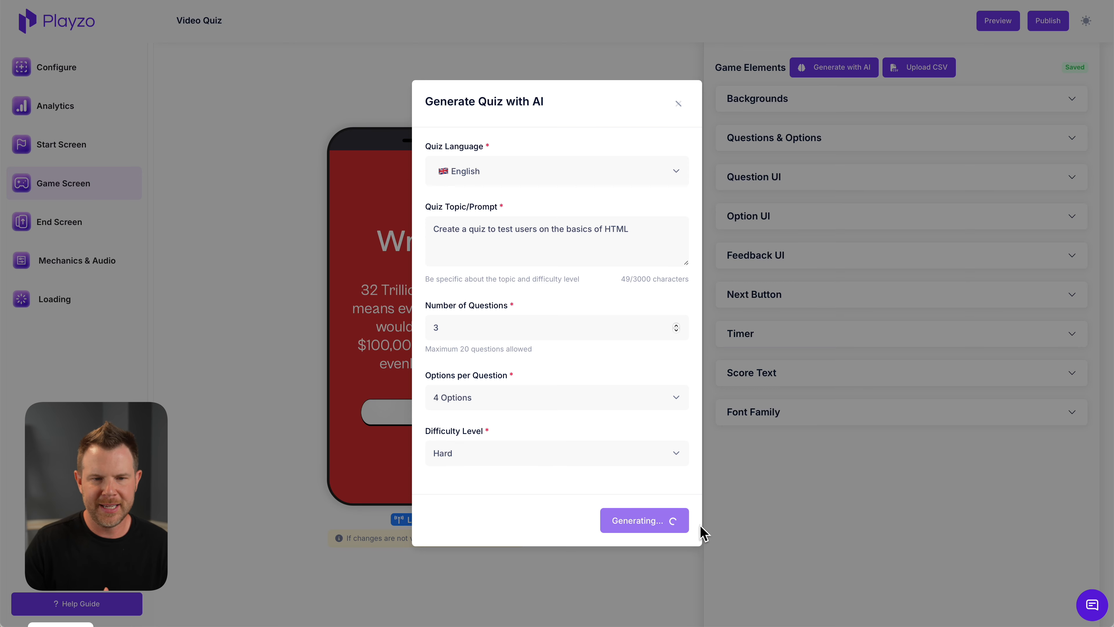
# Browse the quiz languages offered for AI generation
pyautogui.click(678, 173)
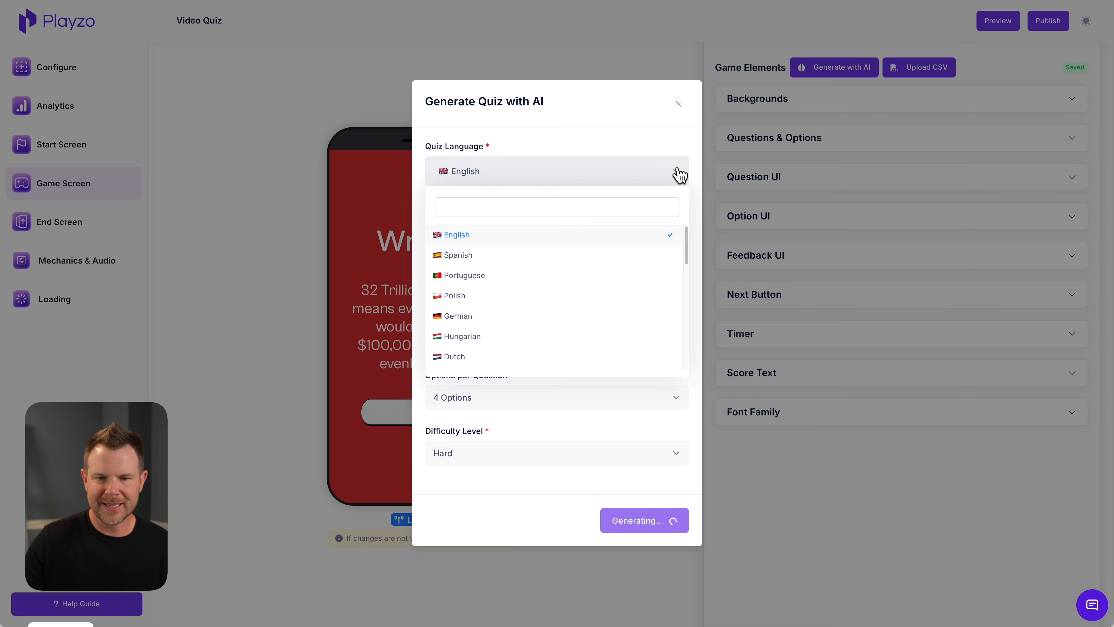
pyautogui.scroll(-5, 605, 299)
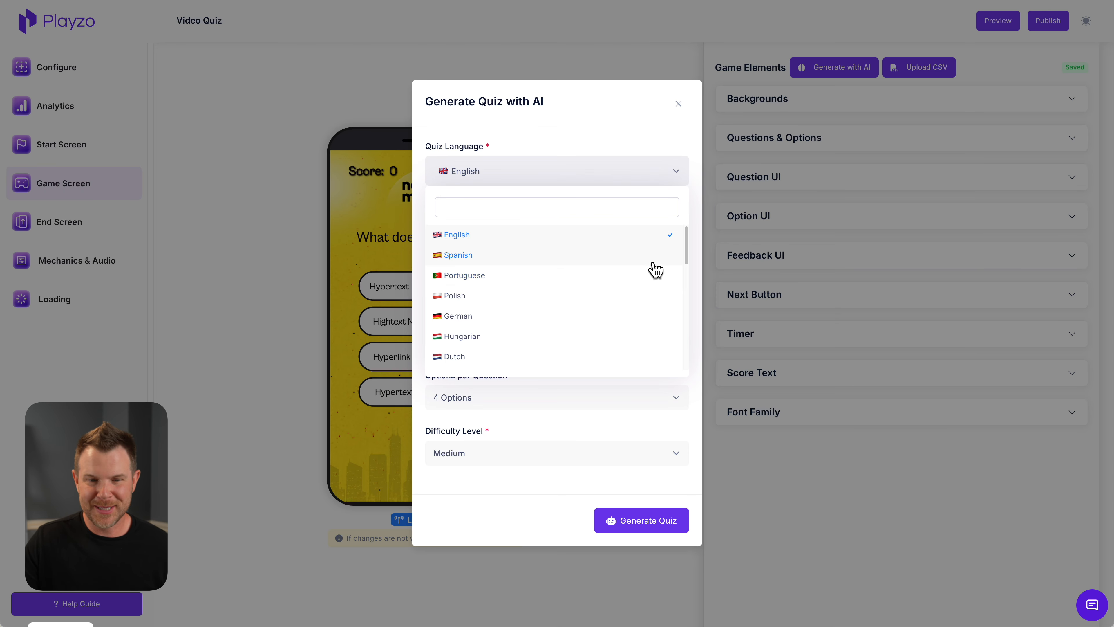
pyautogui.moveTo(686, 253); pyautogui.dragTo(683, 338)
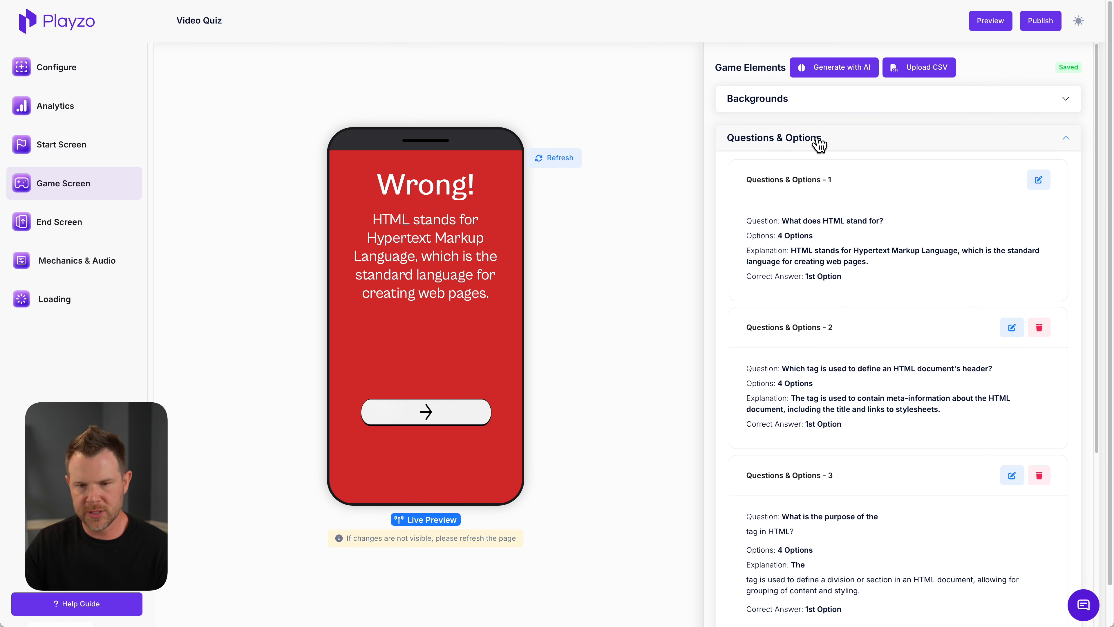
# Review the generated HTML questions and the third question's answer options, explanation and correct-answer choices in its editor
pyautogui.scroll(-2, 847, 303)
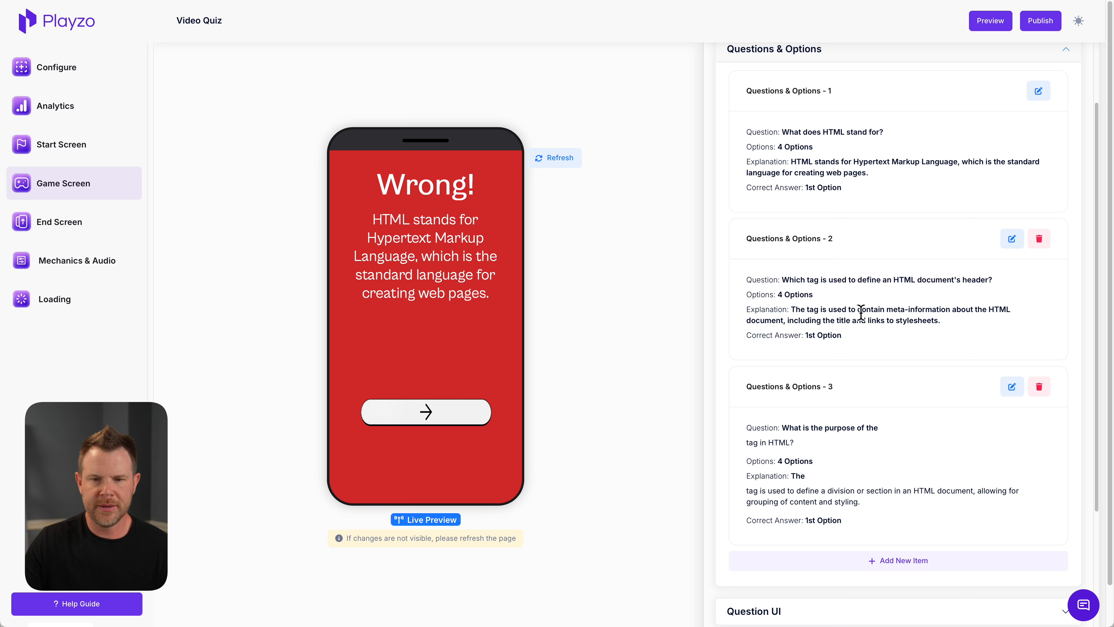
pyautogui.scroll(-3, 1007, 273)
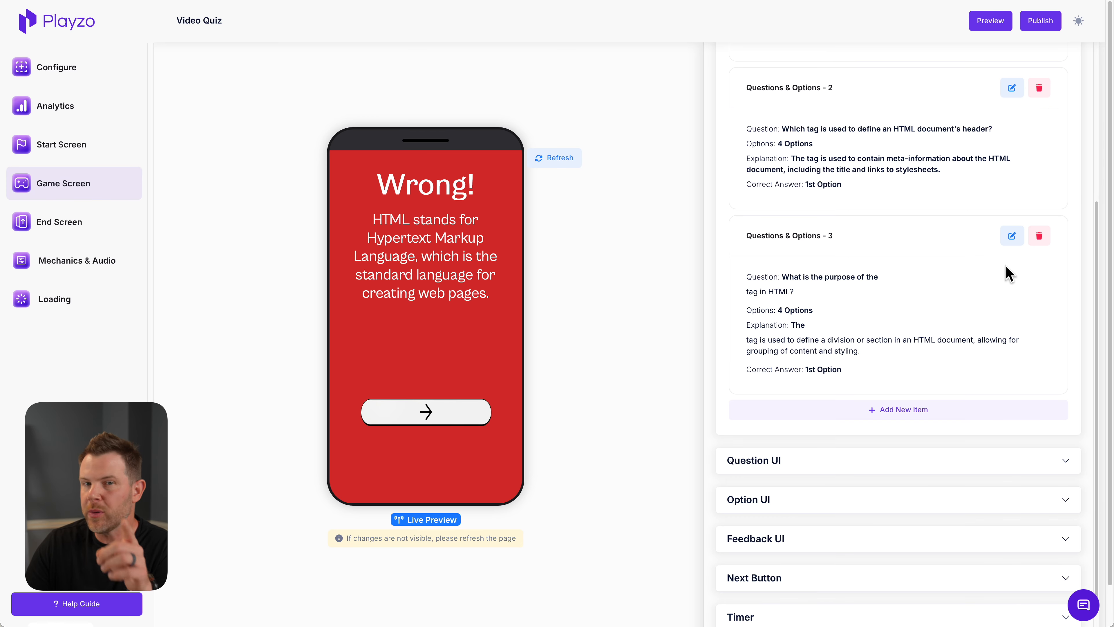
pyautogui.click(1012, 235)
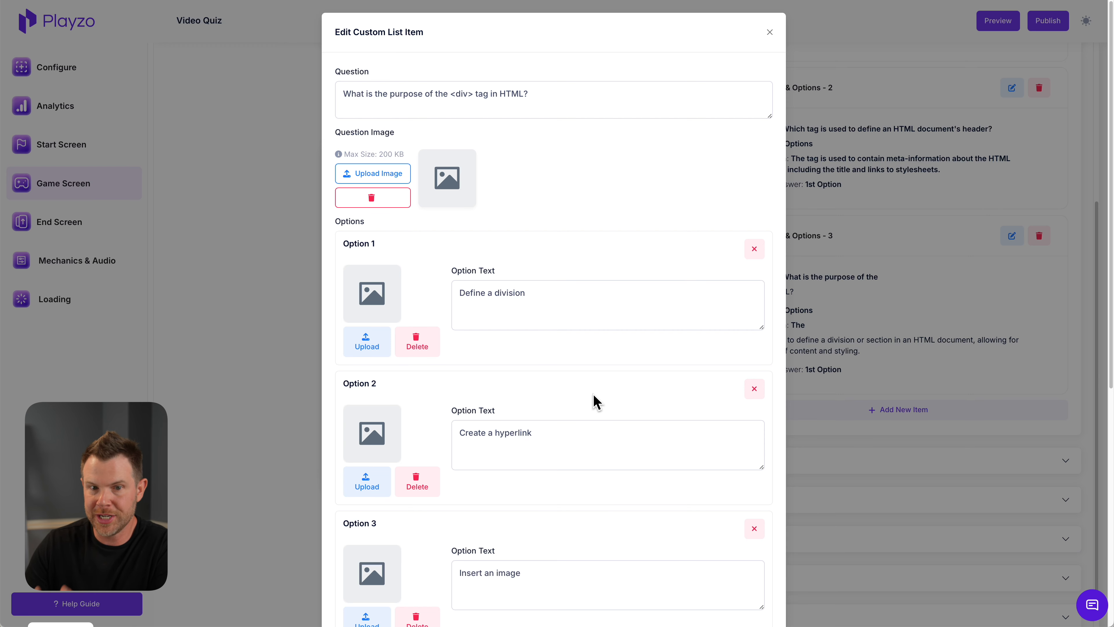
pyautogui.scroll(-5, 596, 402)
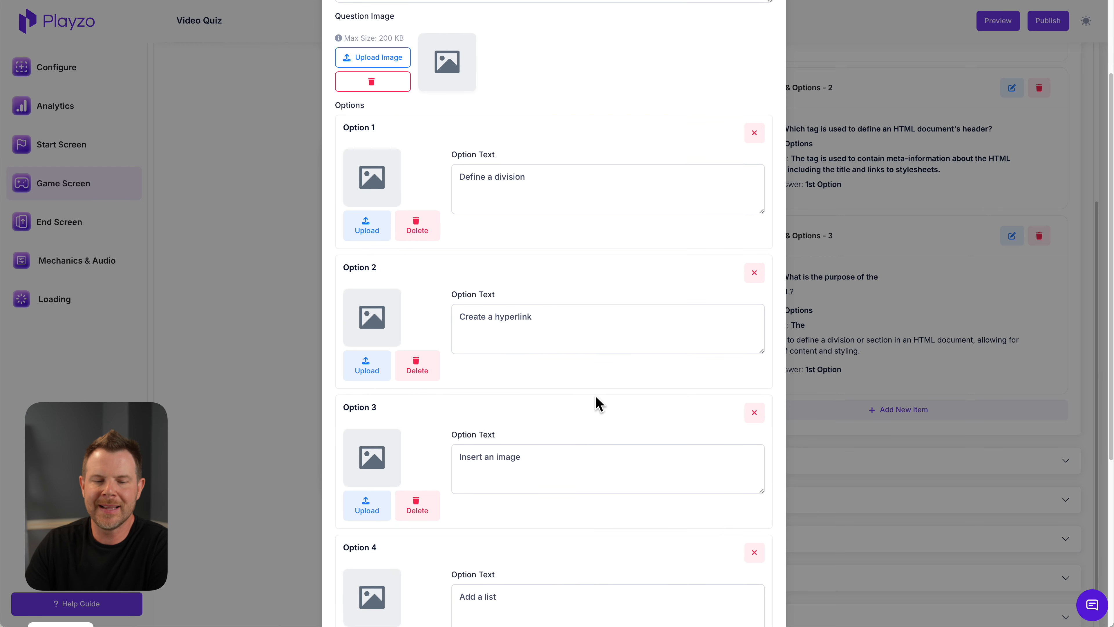
pyautogui.scroll(-5, 599, 397)
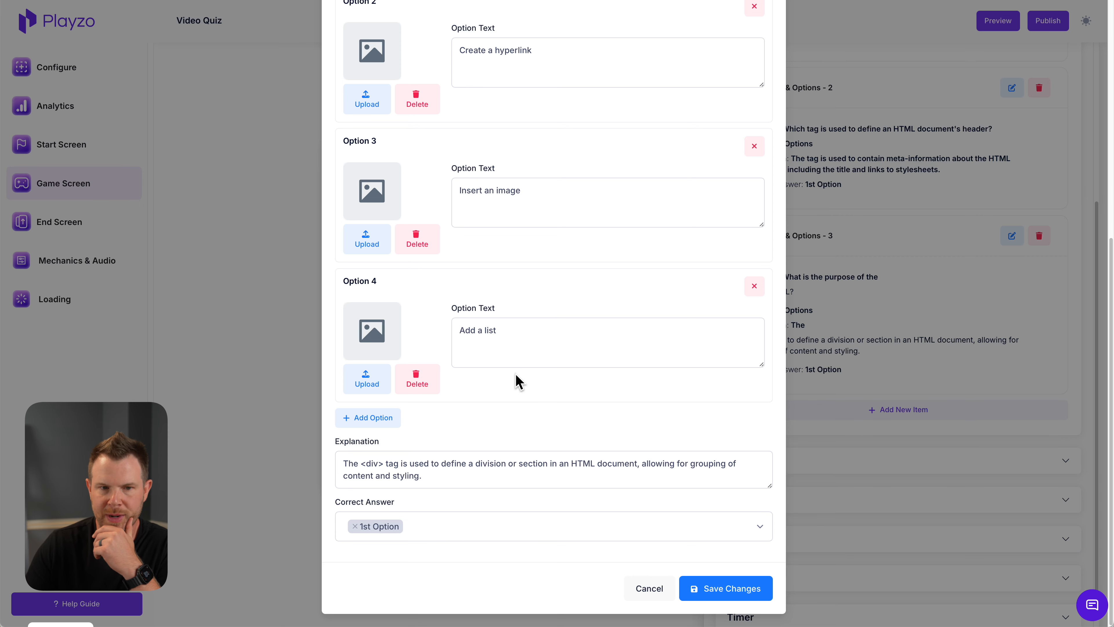
pyautogui.scroll(8, 516, 379)
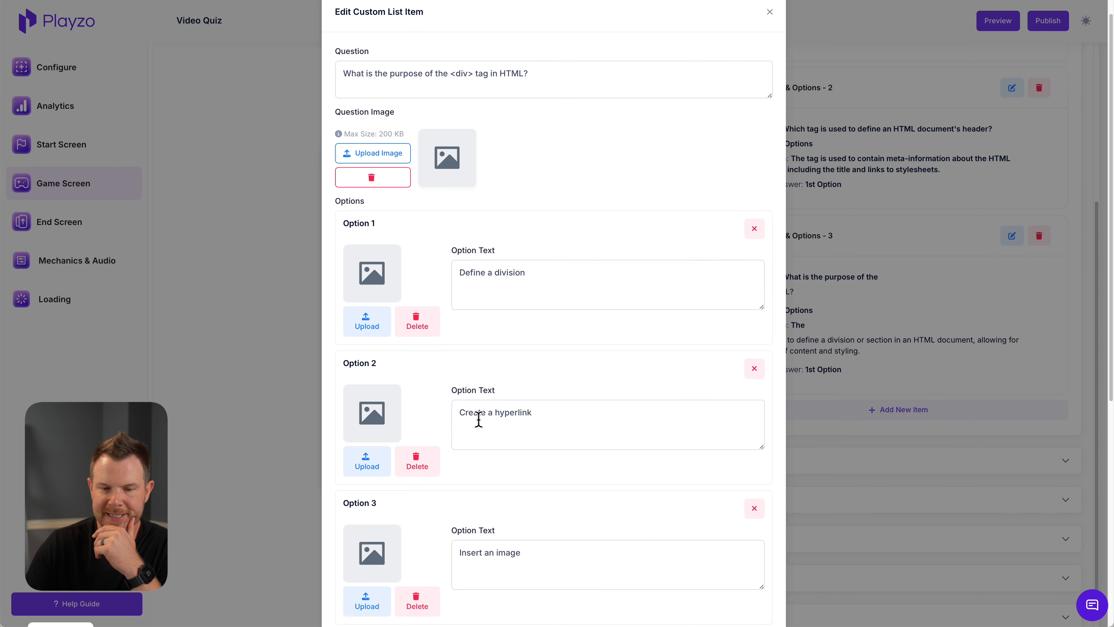
pyautogui.scroll(-8, 482, 460)
pyautogui.scroll(-1, 491, 514)
pyautogui.click(443, 530)
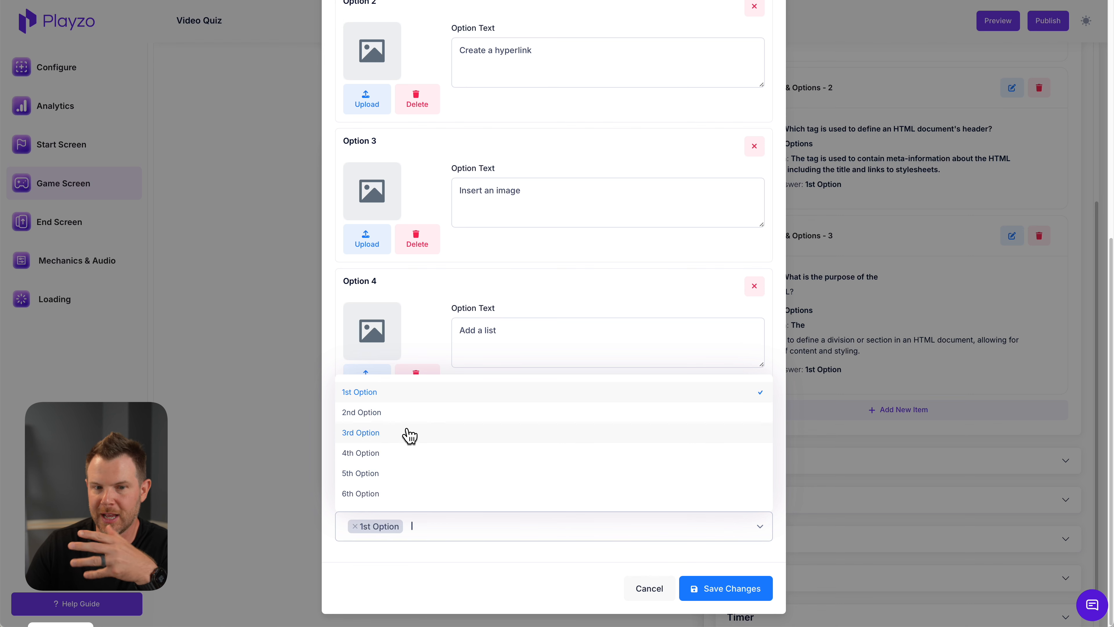
pyautogui.click(479, 311)
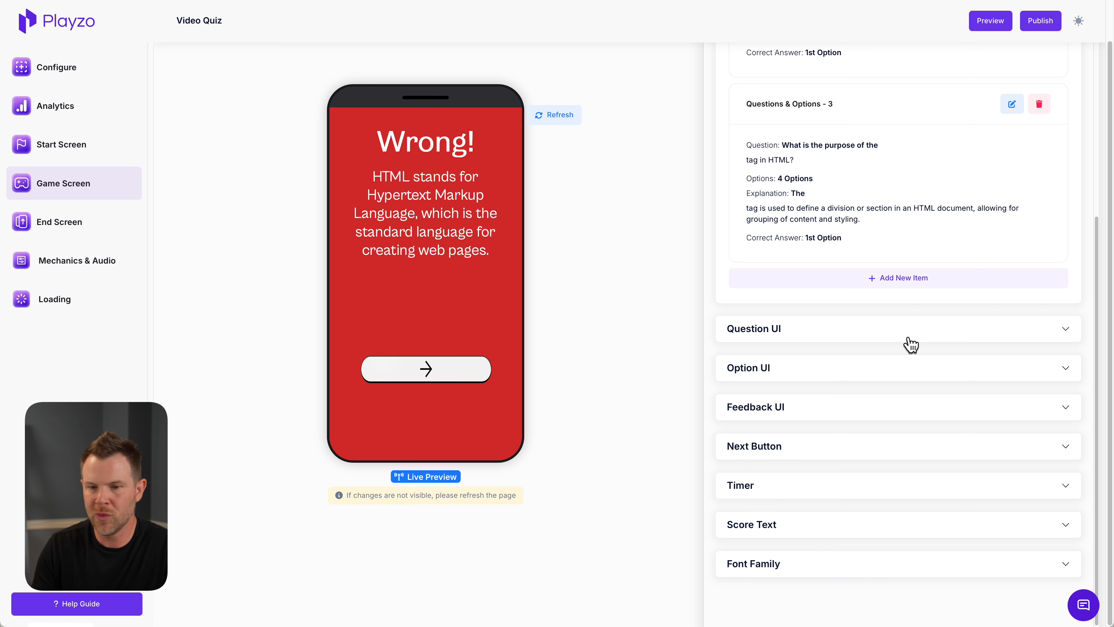
# Examine the Game Screen's Question UI and Option UI settings for text, size, spacing and colors
pyautogui.click(911, 338)
pyautogui.scroll(-3, 980, 438)
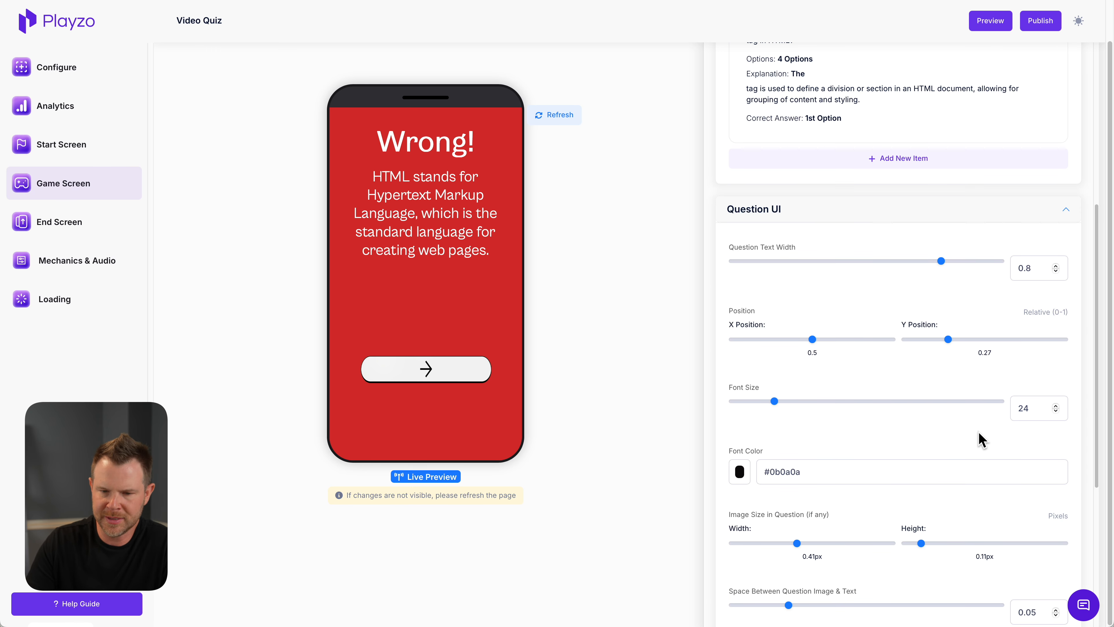
pyautogui.scroll(-5, 980, 438)
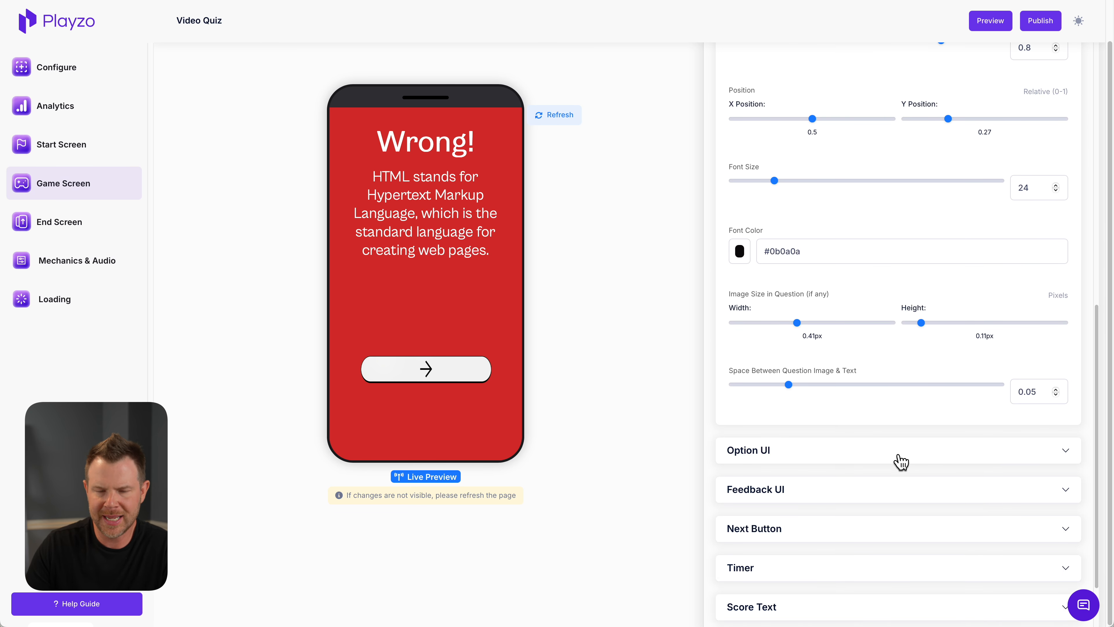
pyautogui.click(899, 449)
pyautogui.scroll(-5, 834, 351)
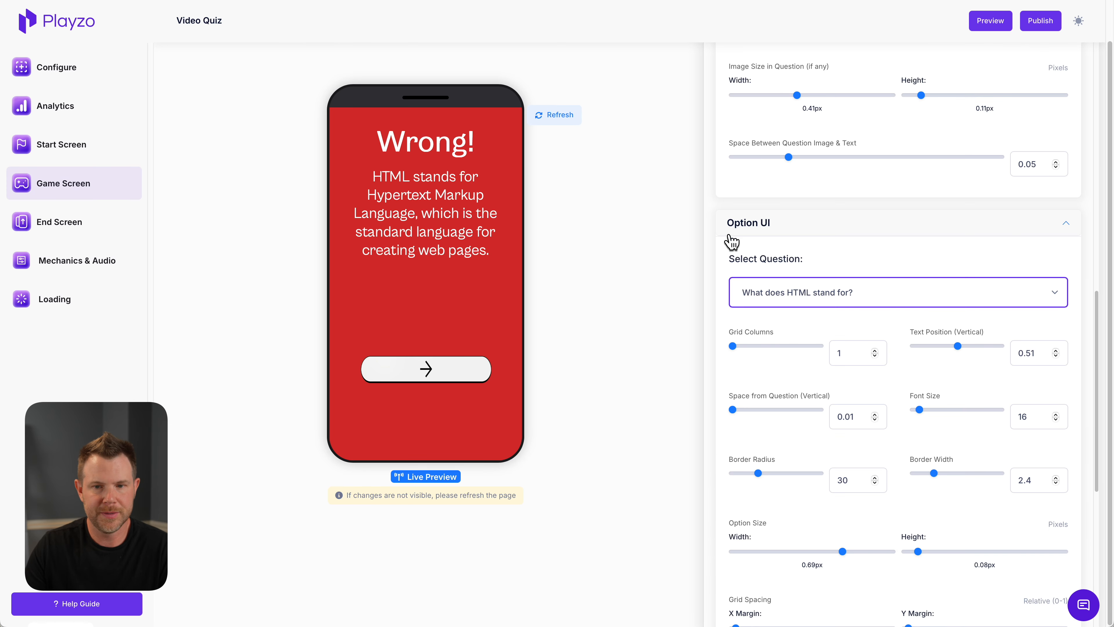
pyautogui.scroll(-6, 887, 507)
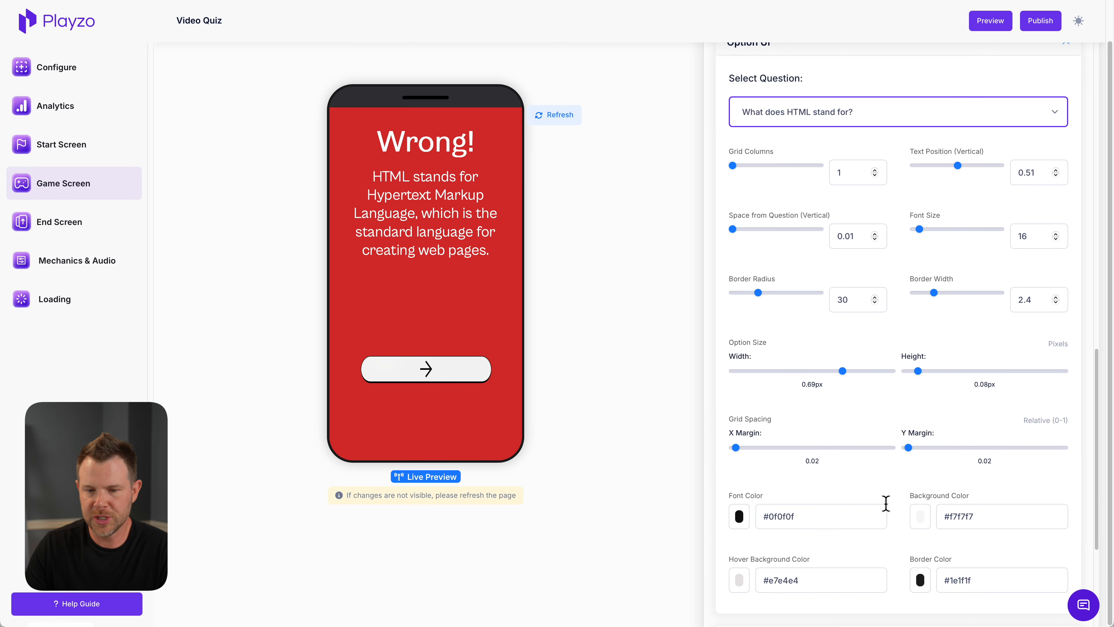
pyautogui.scroll(-1, 839, 535)
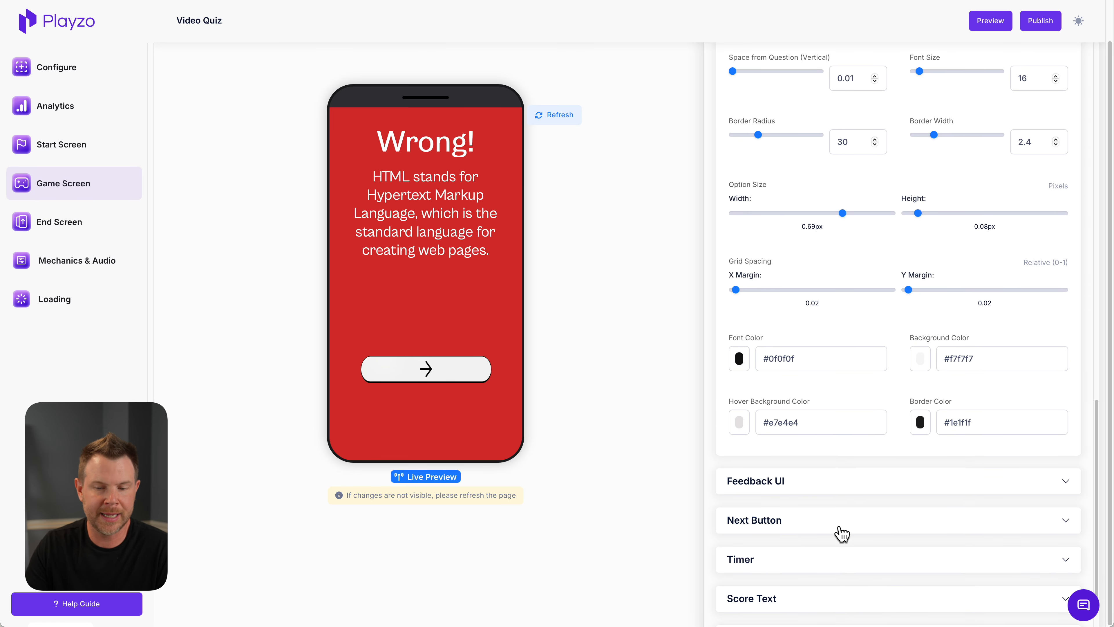
# Examine the Game Screen's Next Button, Timer and Score Text settings
pyautogui.click(841, 529)
pyautogui.scroll(-1, 877, 522)
pyautogui.scroll(-2, 879, 523)
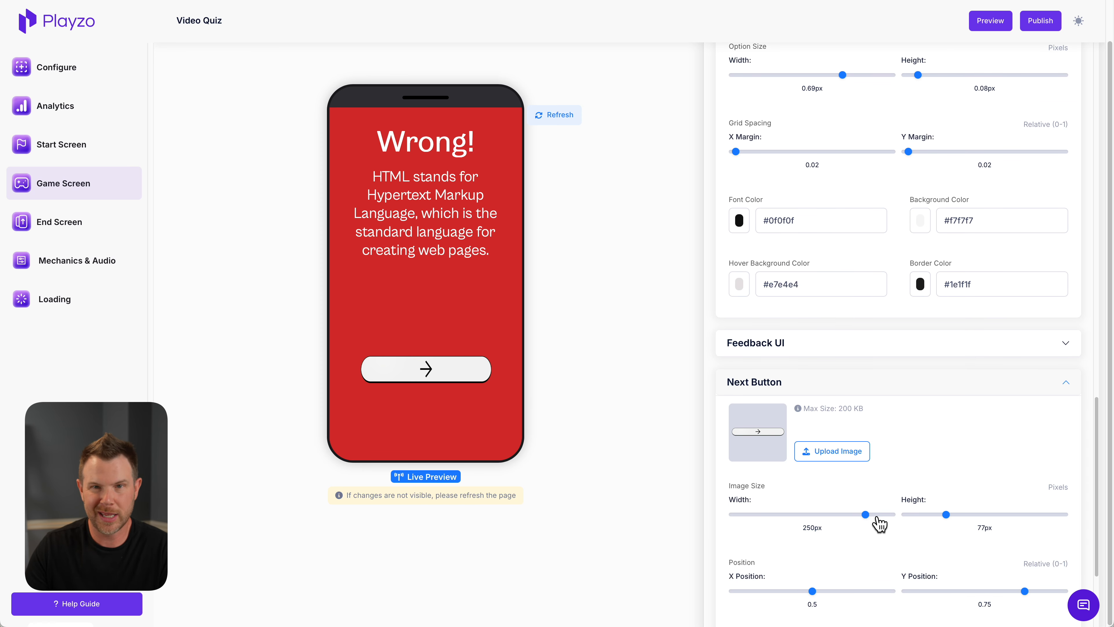
pyautogui.scroll(-3, 879, 523)
pyautogui.click(882, 526)
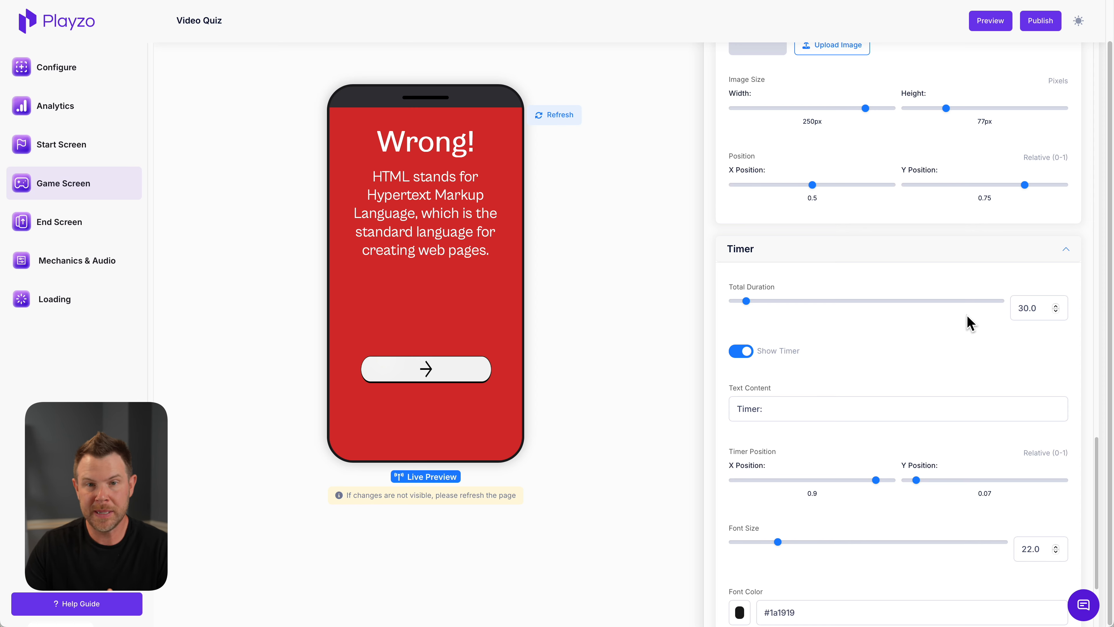
pyautogui.scroll(-10, 898, 408)
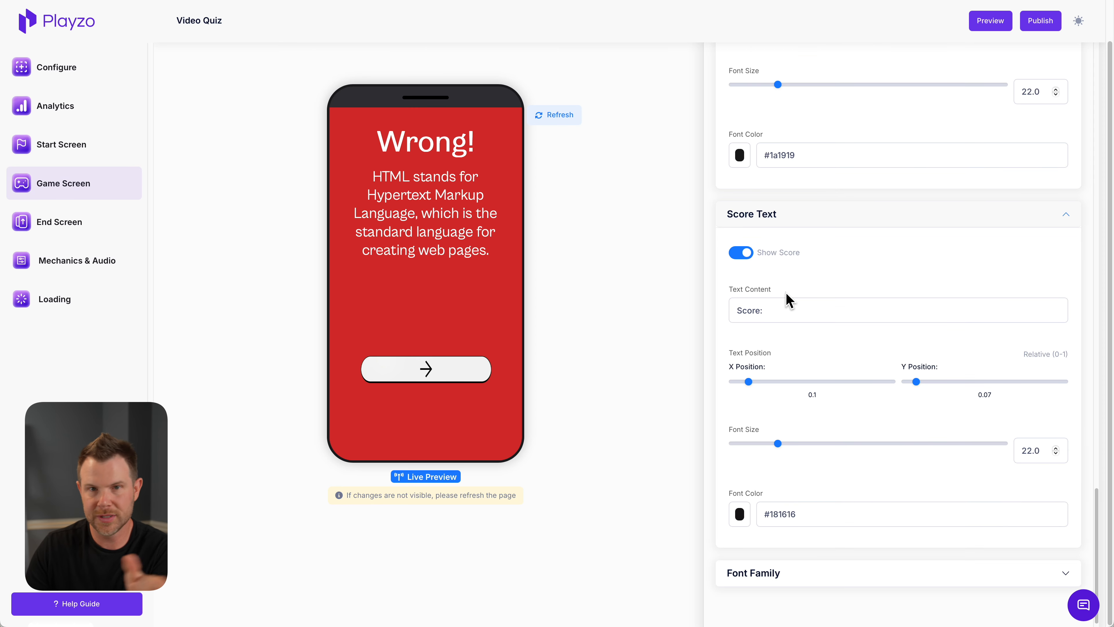